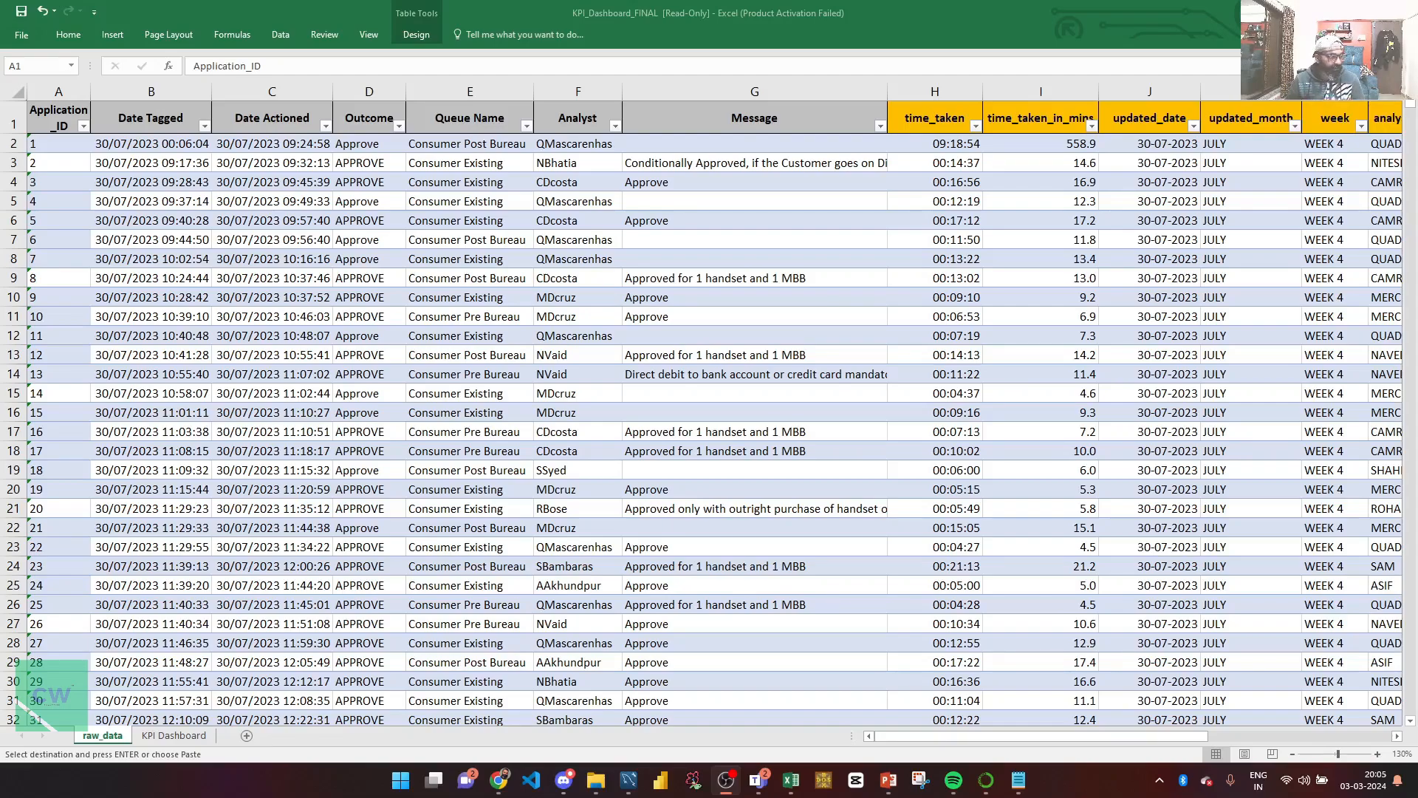
Step: Switch to the KPI Dashboard sheet to see the weekly approval percentages
click(186, 729)
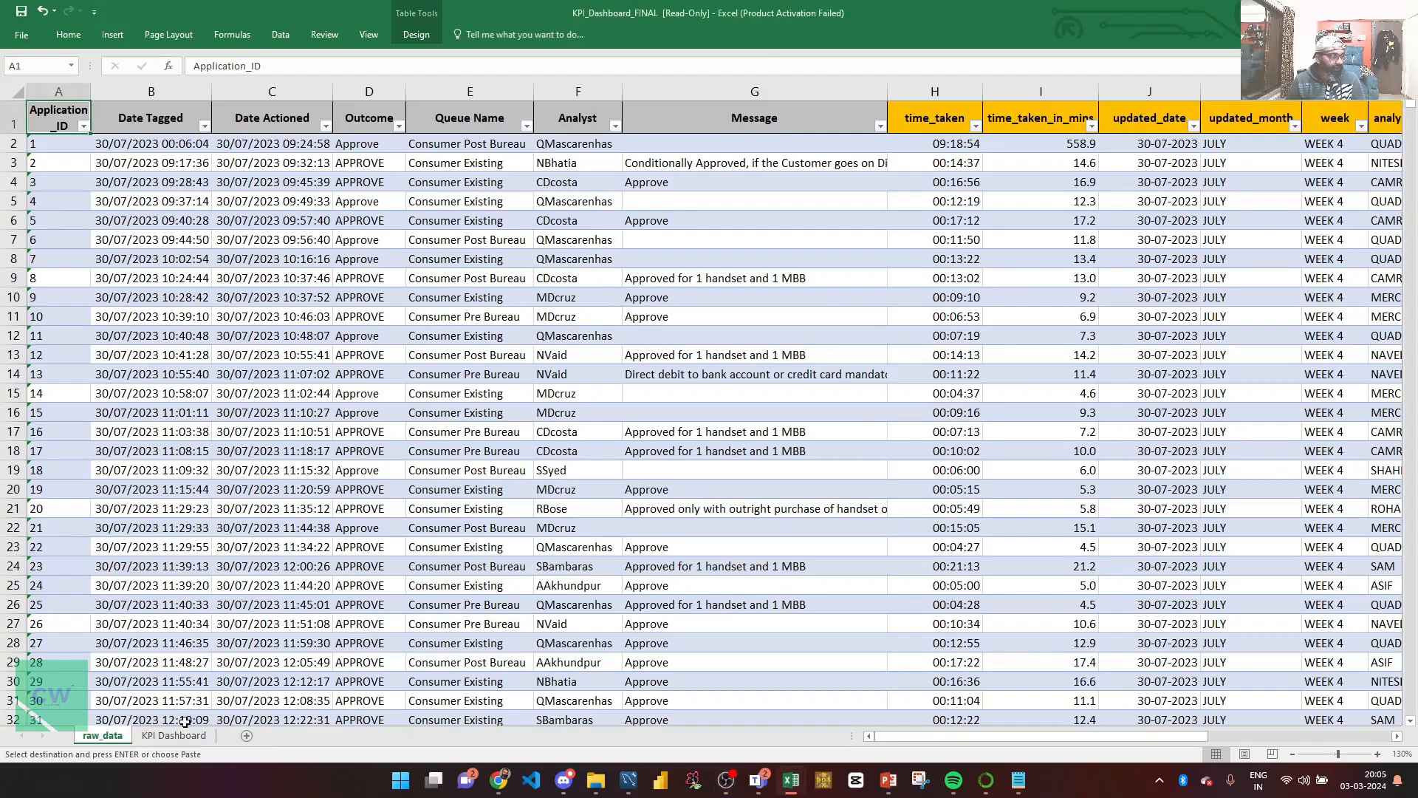
click(174, 734)
click(250, 279)
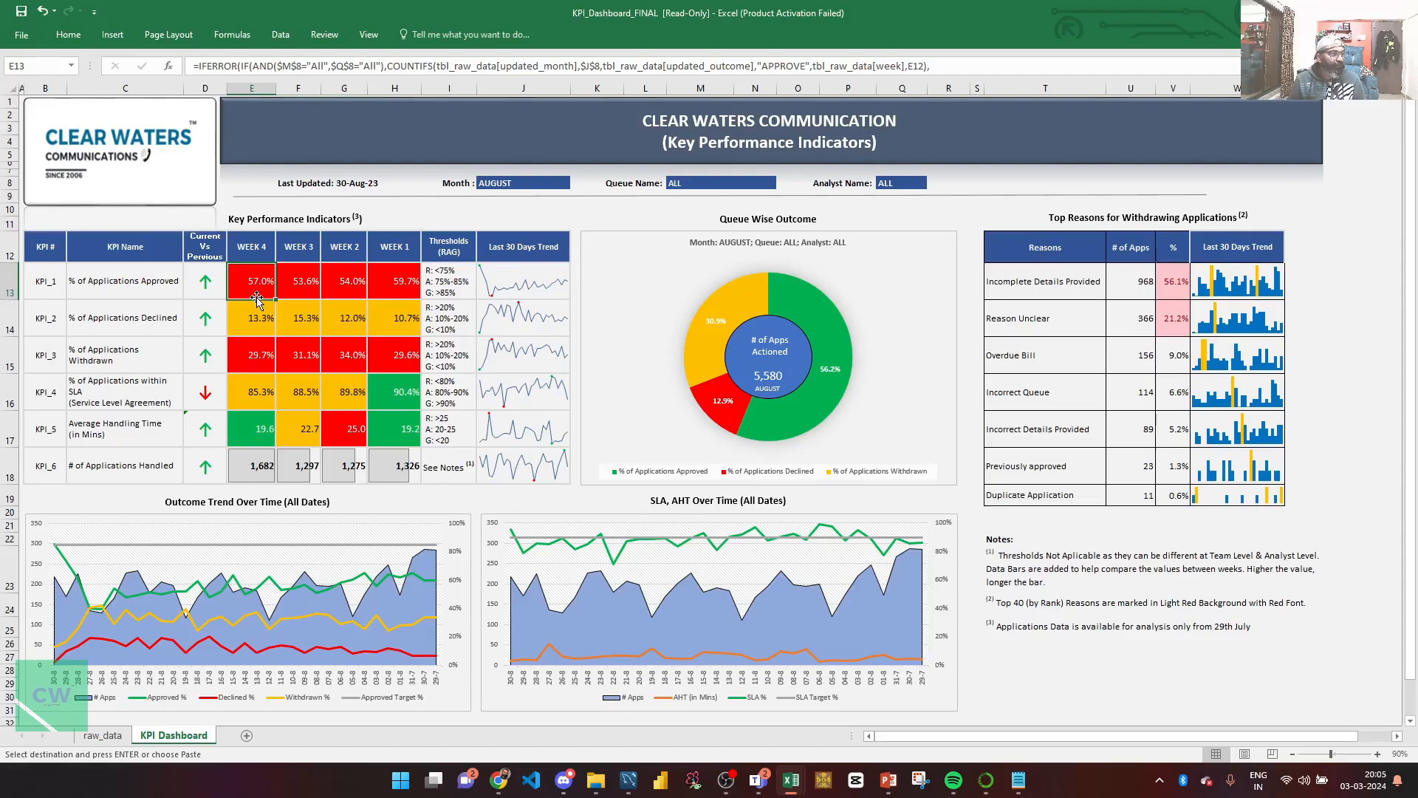
Step: Return to raw_data and move along its header row to the week column
click(103, 735)
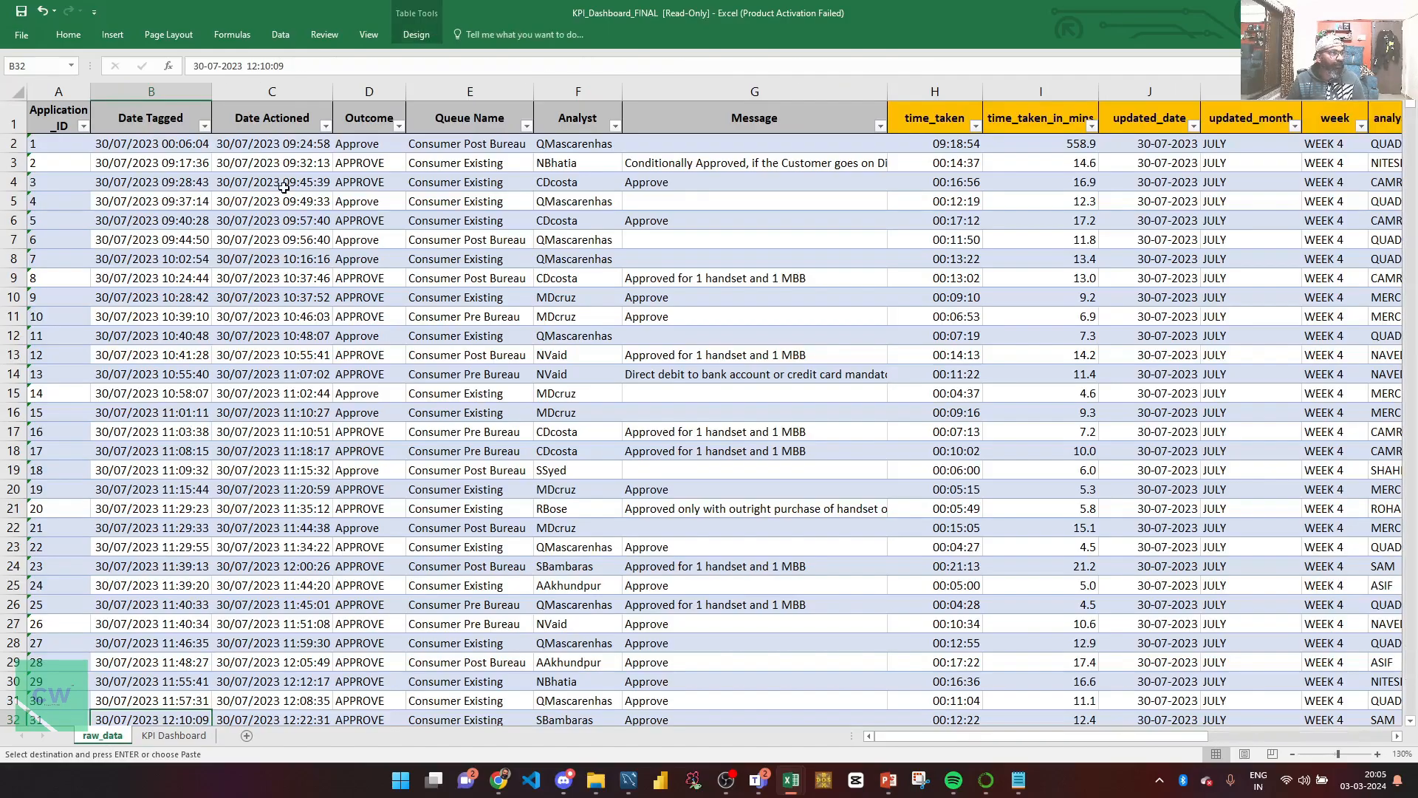
key(ctrl+Right)
key(Left)
key(Up)
key(ctrl+Home)
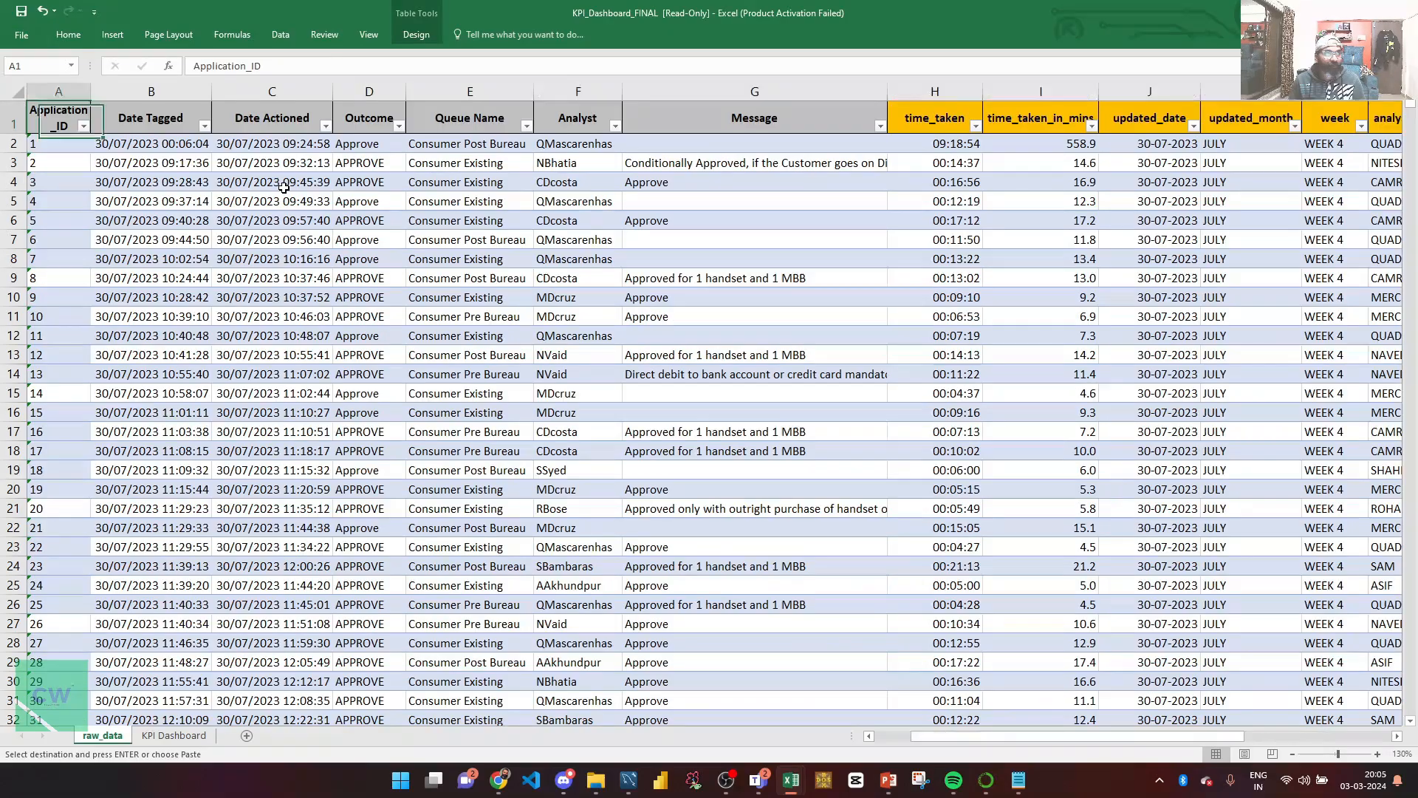
key(Right)
key(Right)
key(Right)
key(ctrl+Right)
key(Left)
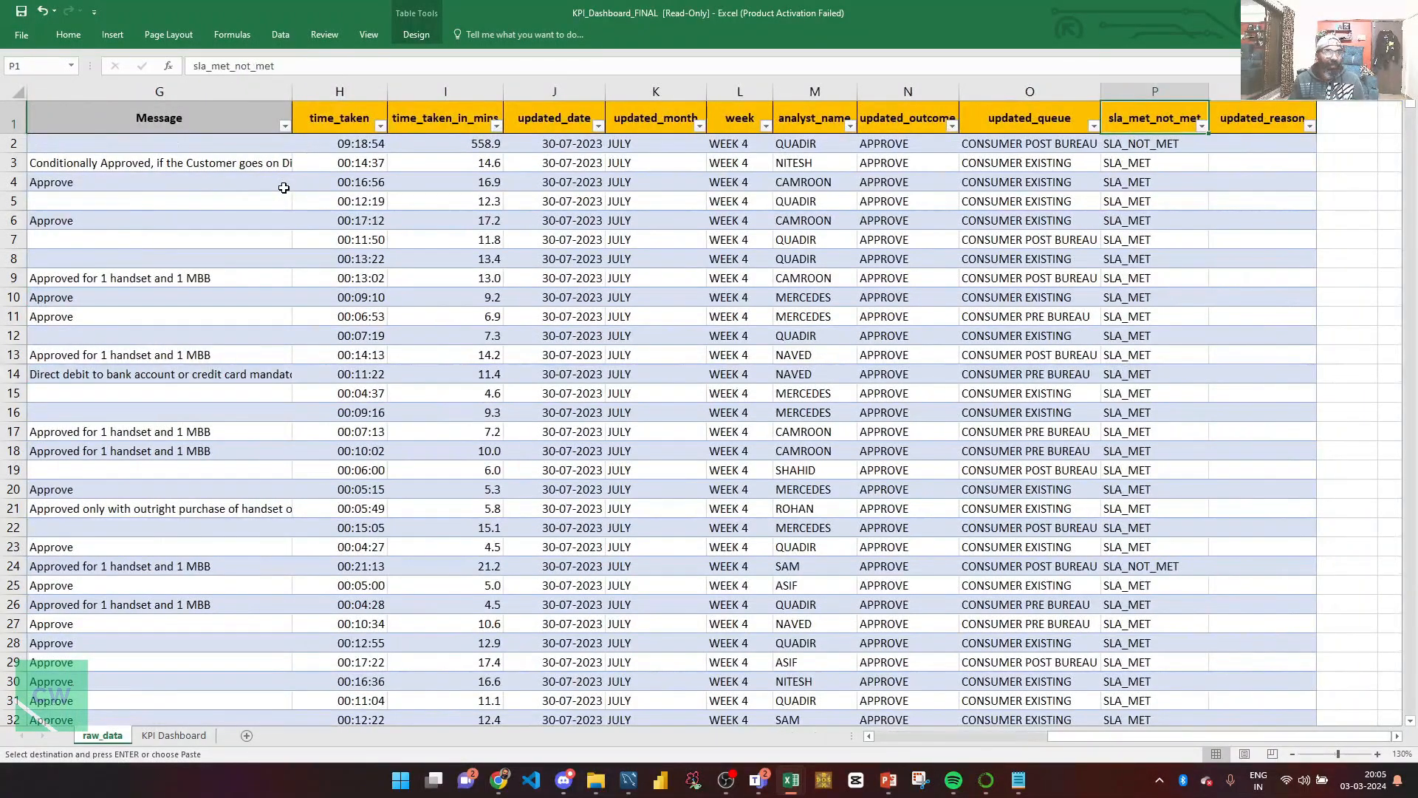
key(Left)
key(Left)
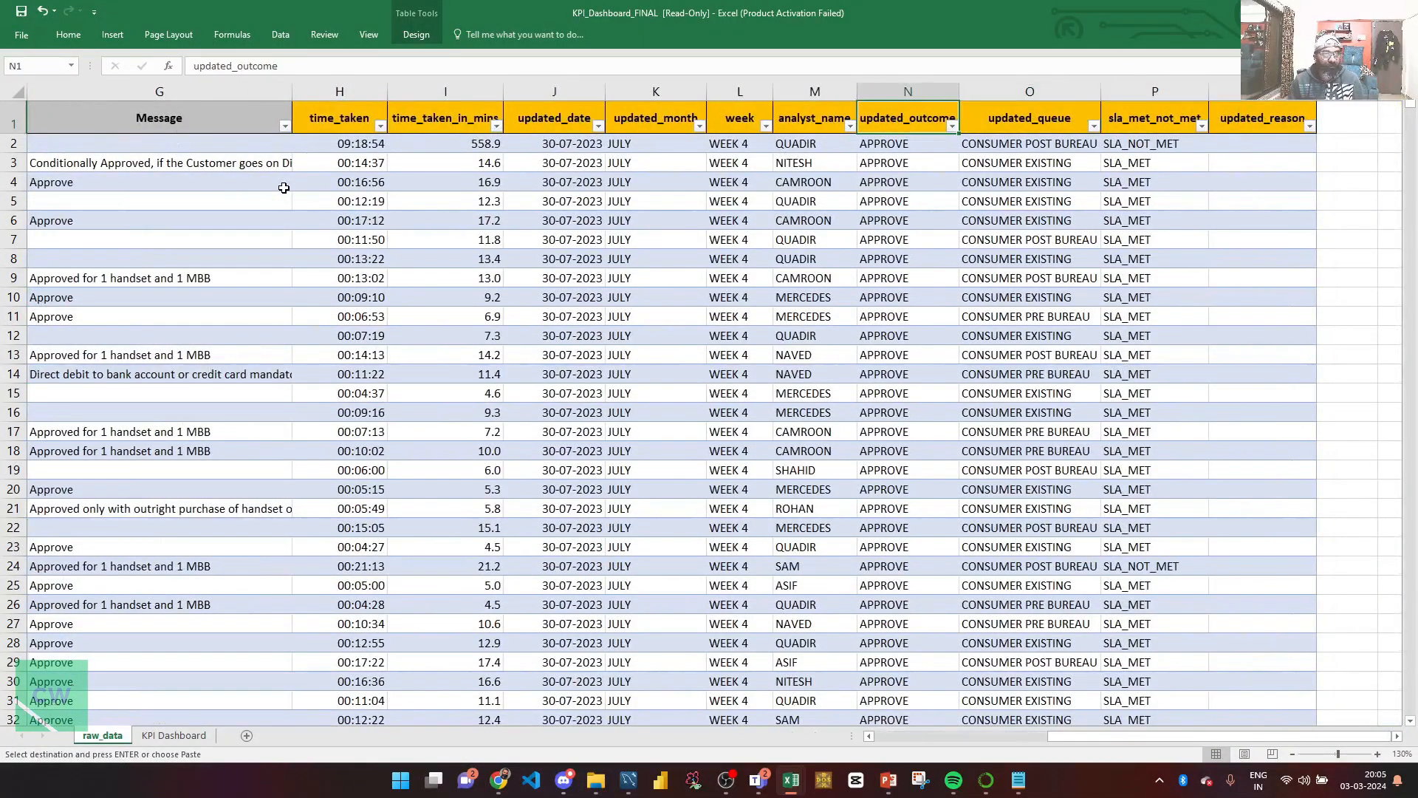
key(Left)
key(Left)
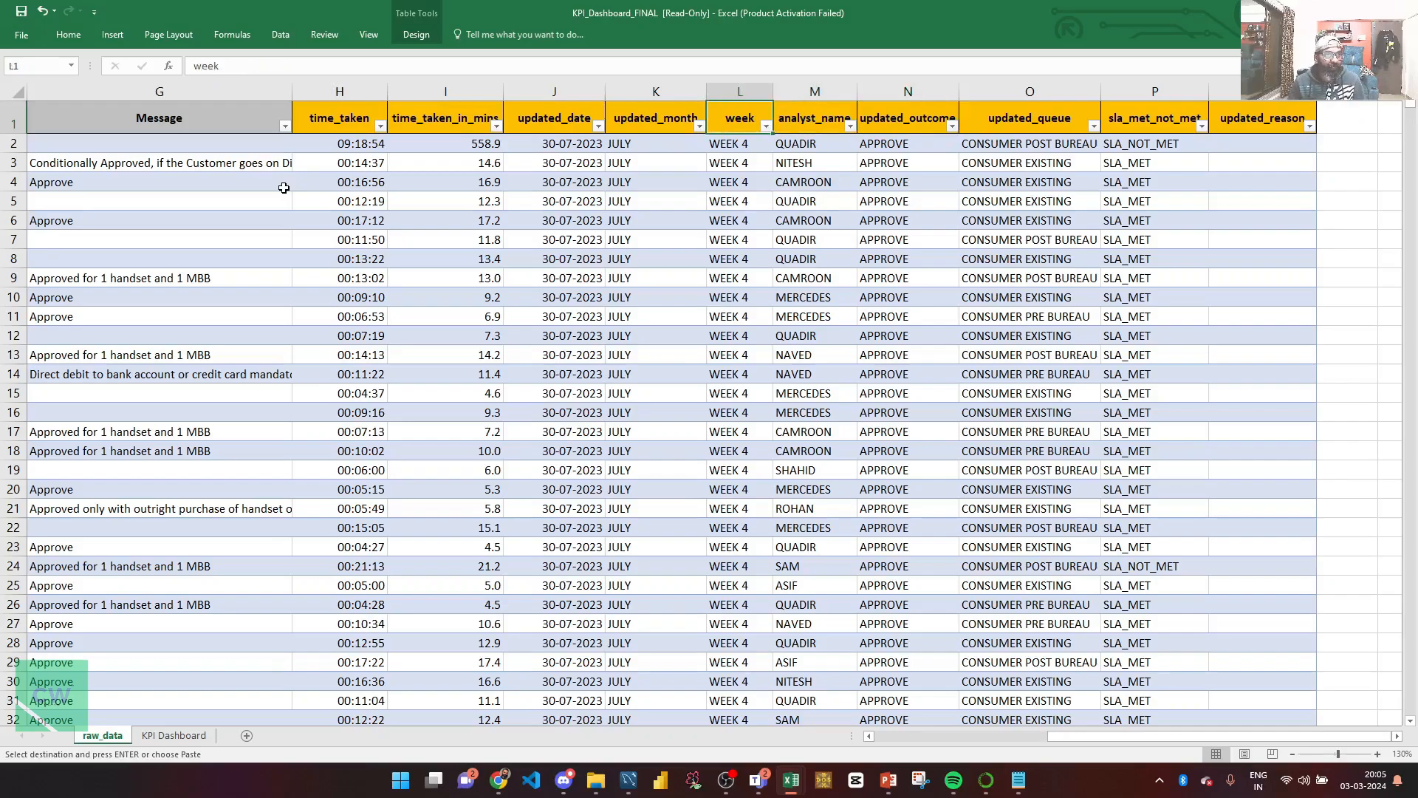
Step: Glance at the KPI Dashboard, then come back and select the updated_month header
key(ctrl+Page_Down)
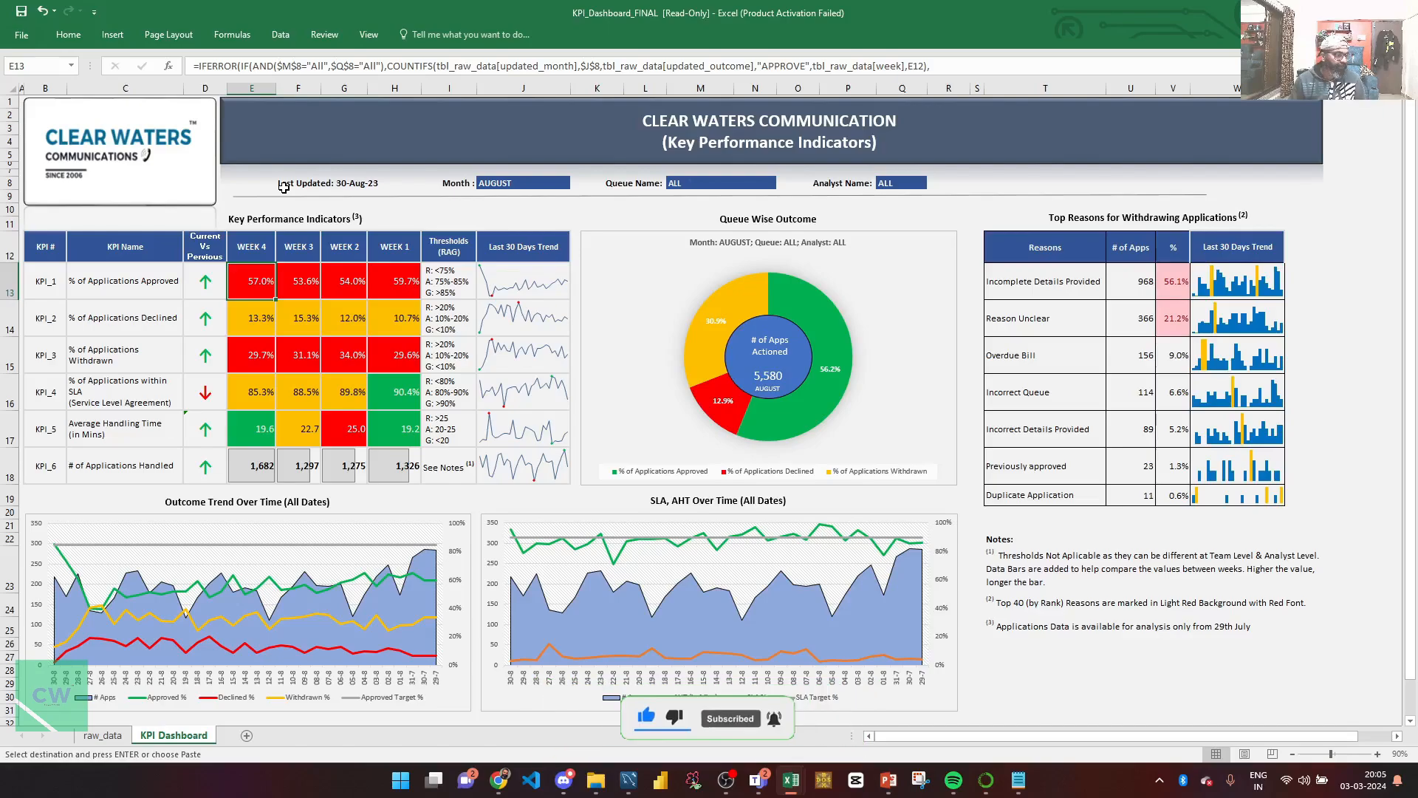
key(ctrl+Page_Up)
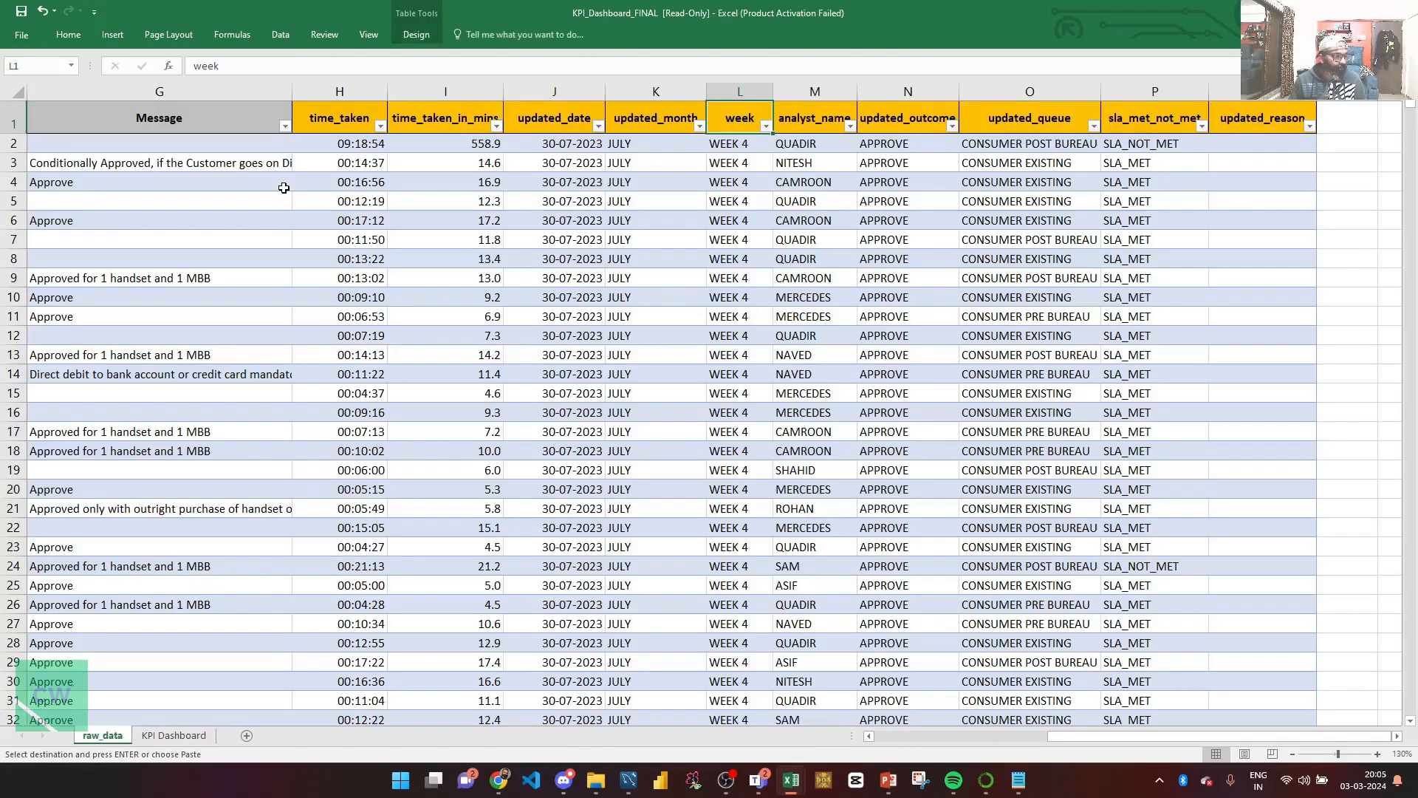
key(Left)
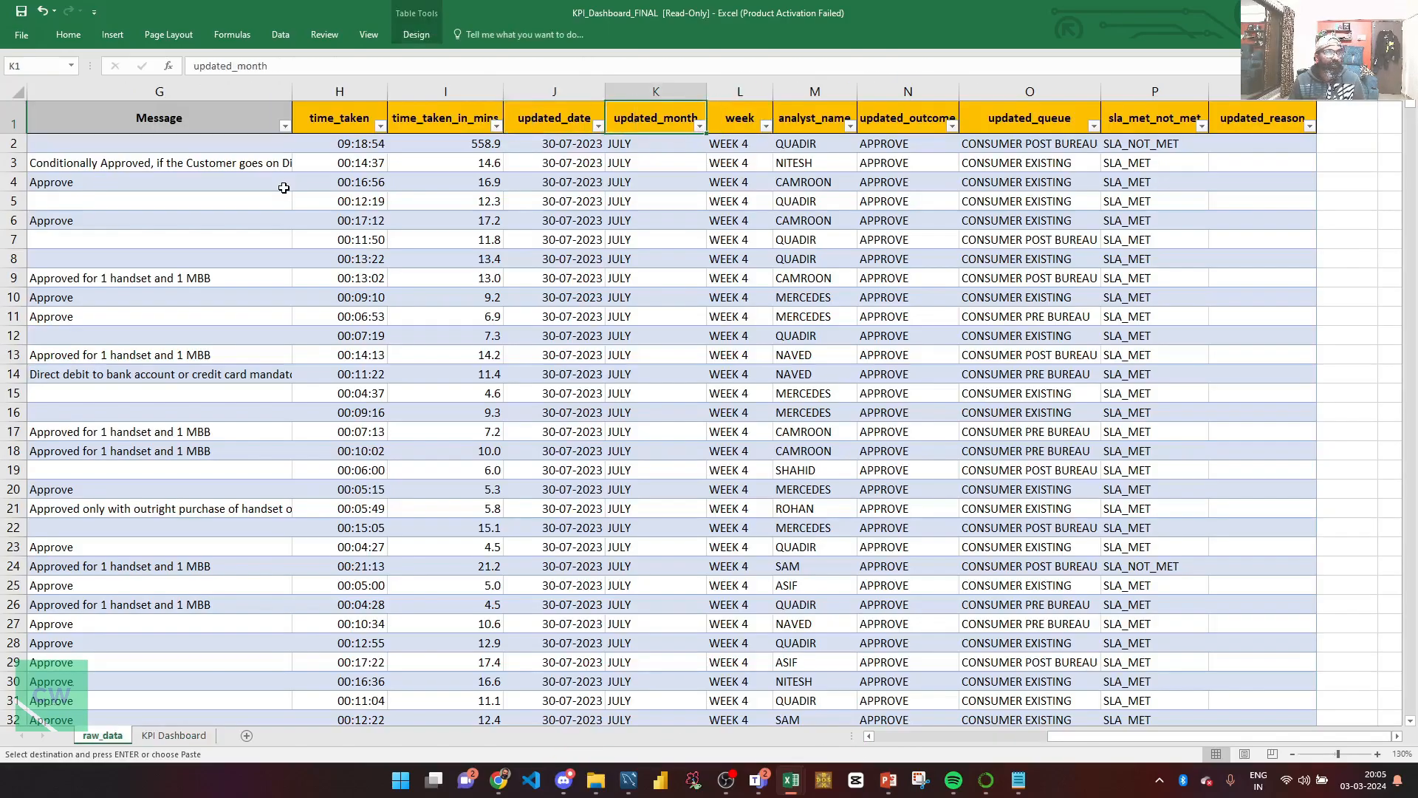
Step: Filter updated_month to AUGUST only and week to WEEK 4 only
key(alt+Down)
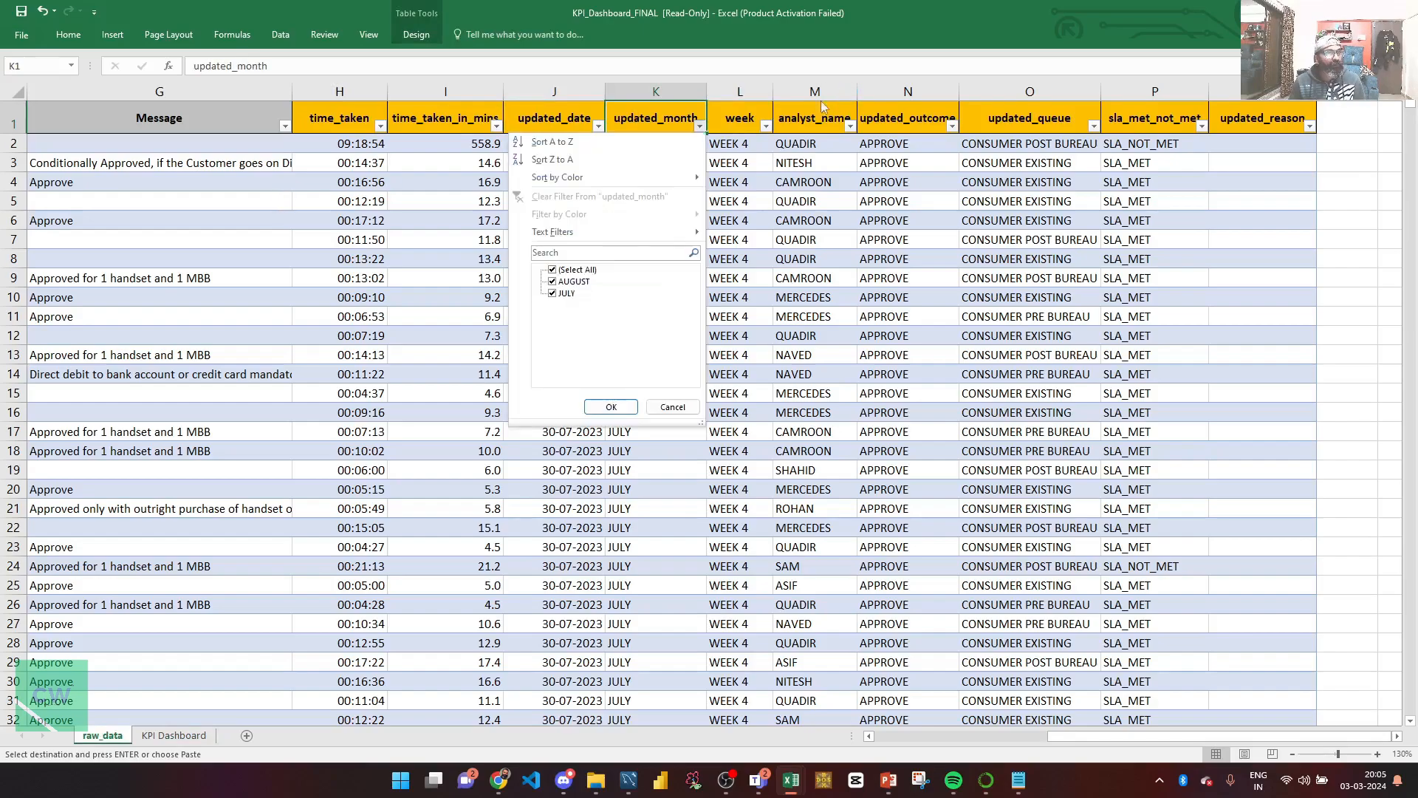
click(553, 293)
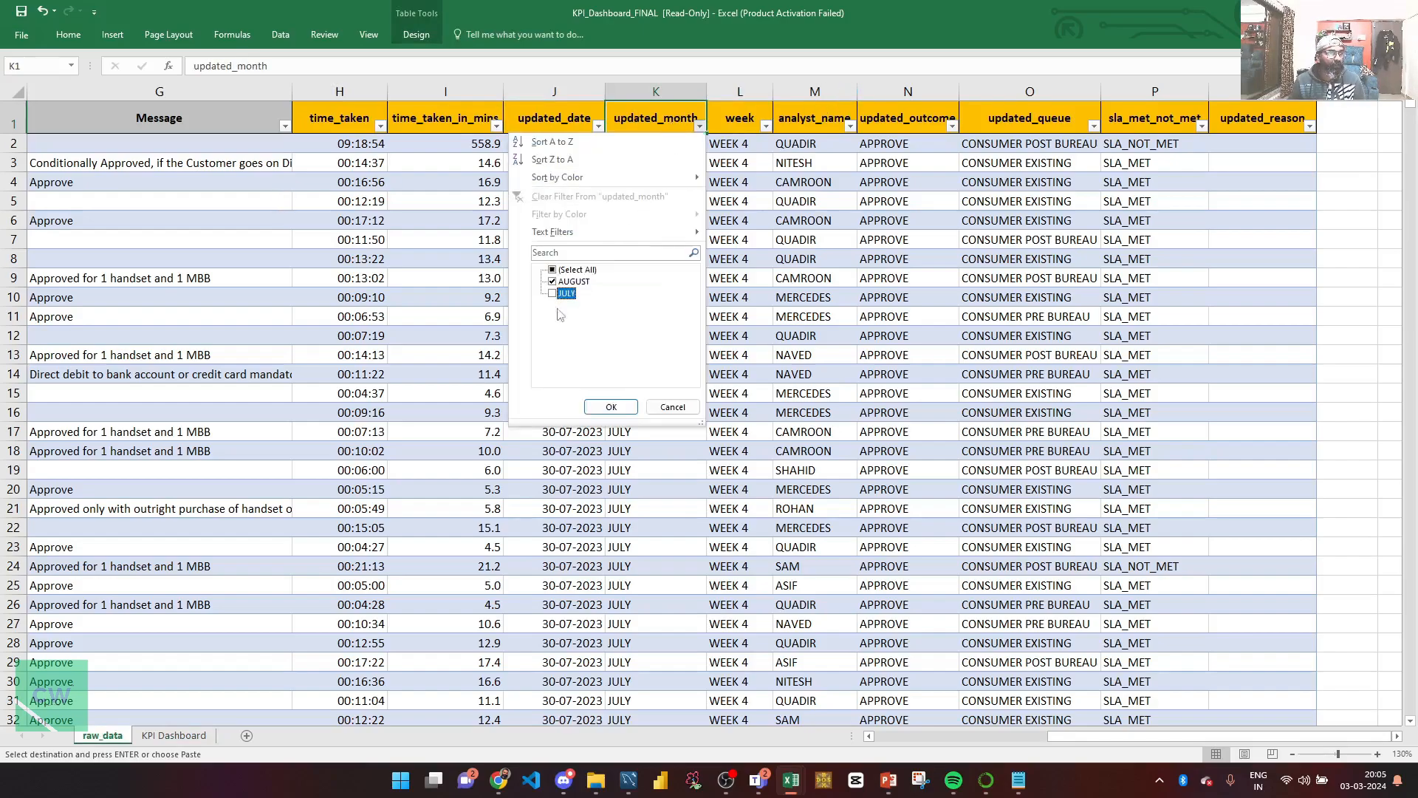
click(611, 407)
click(744, 122)
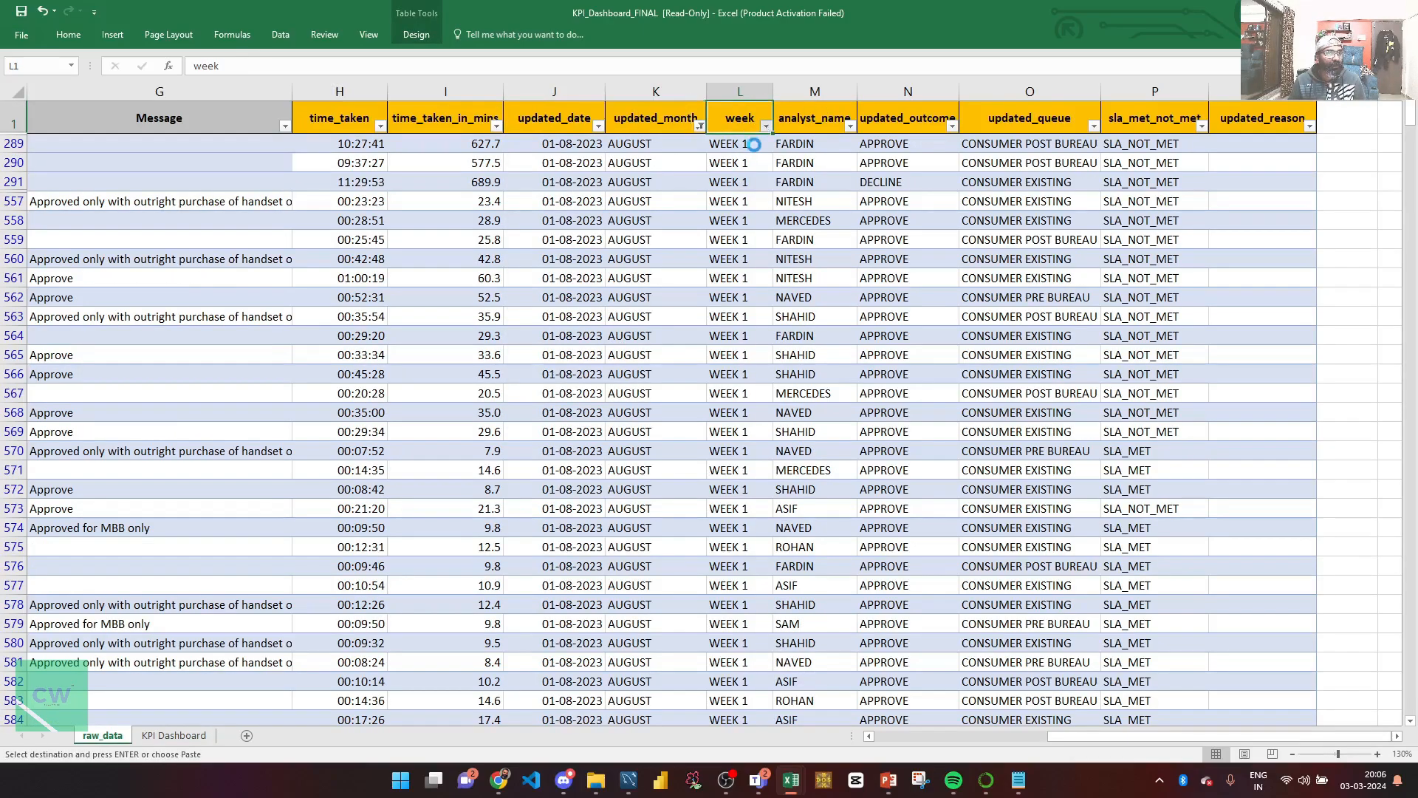
click(766, 126)
click(620, 317)
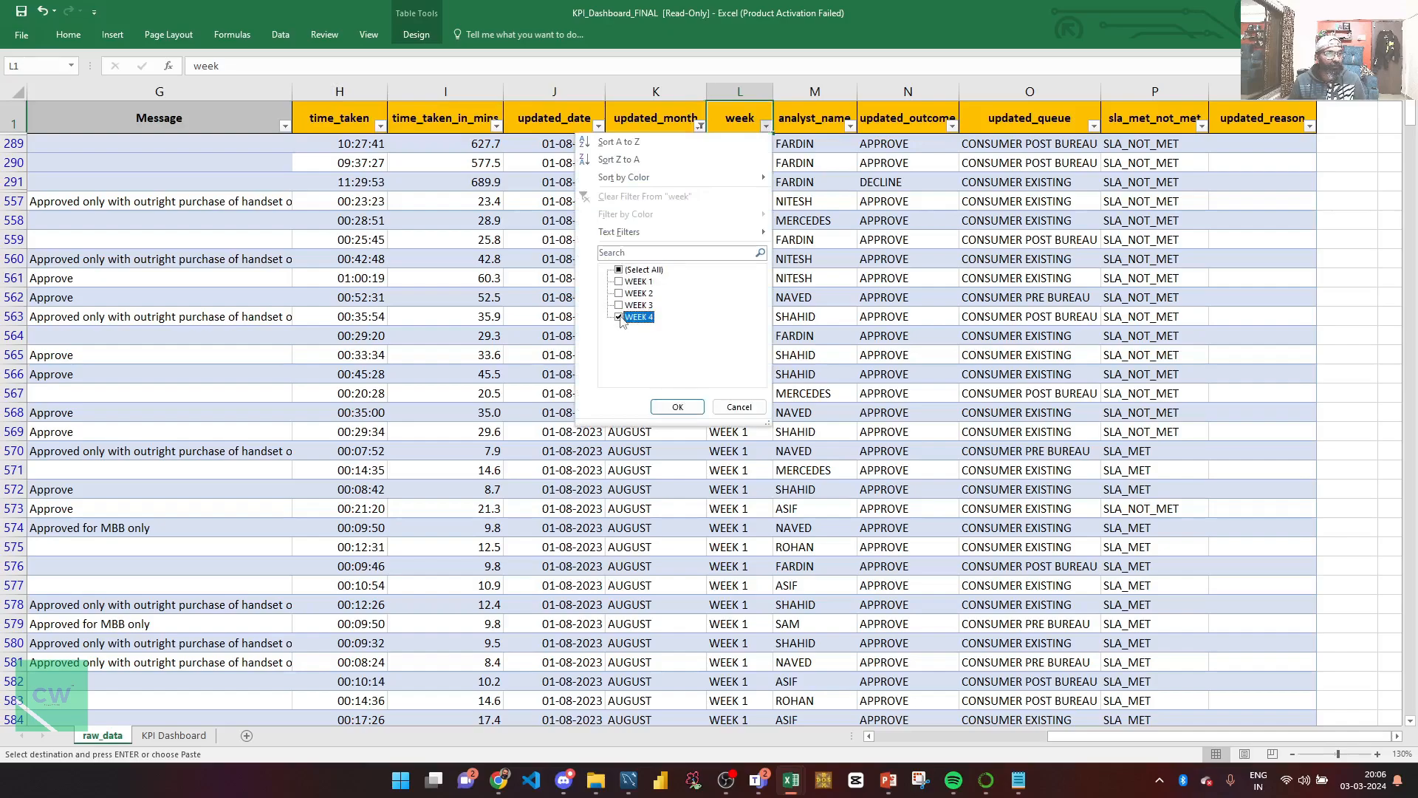
click(678, 407)
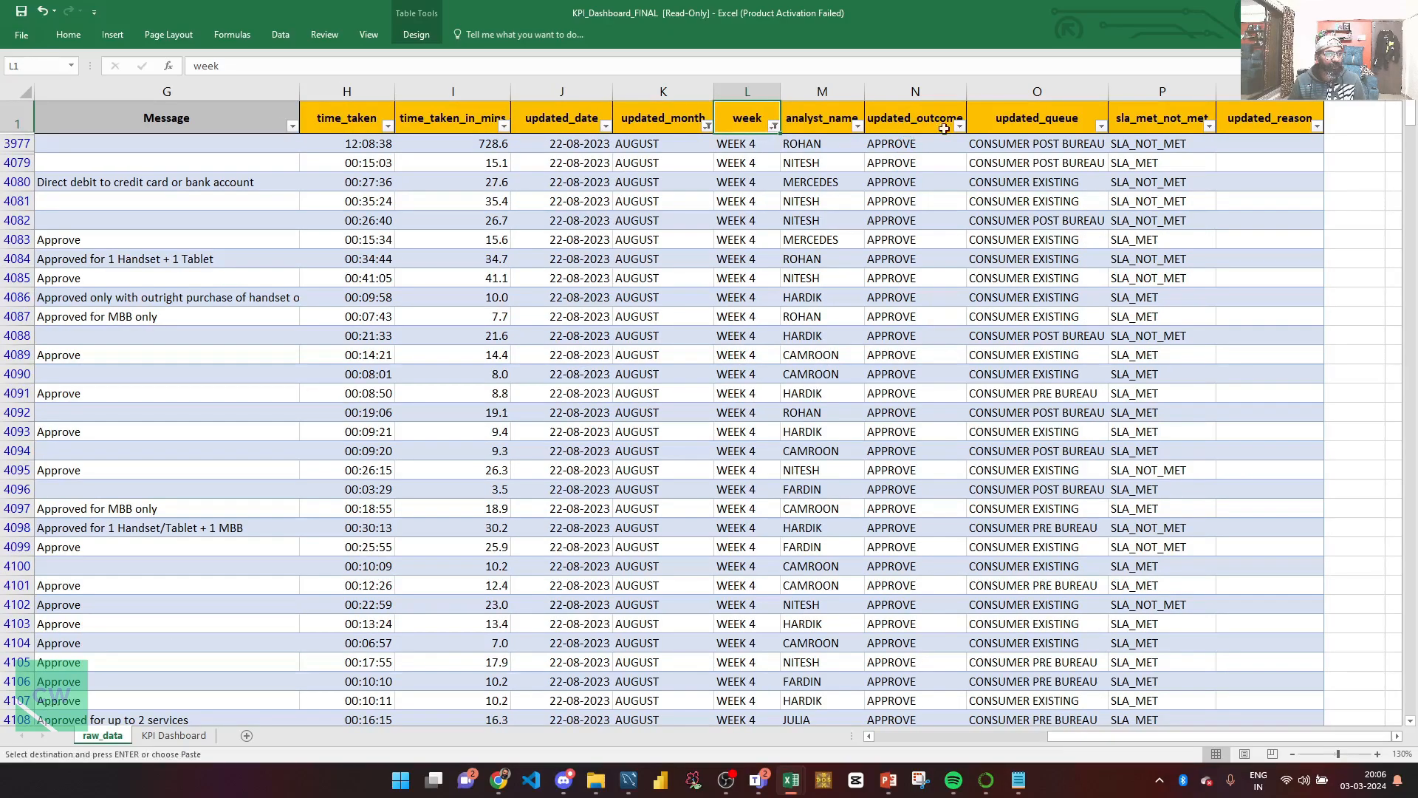
Step: Filter updated_outcome to APPROVE and select the visible outcomes, counting 959
click(934, 122)
click(959, 125)
click(815, 270)
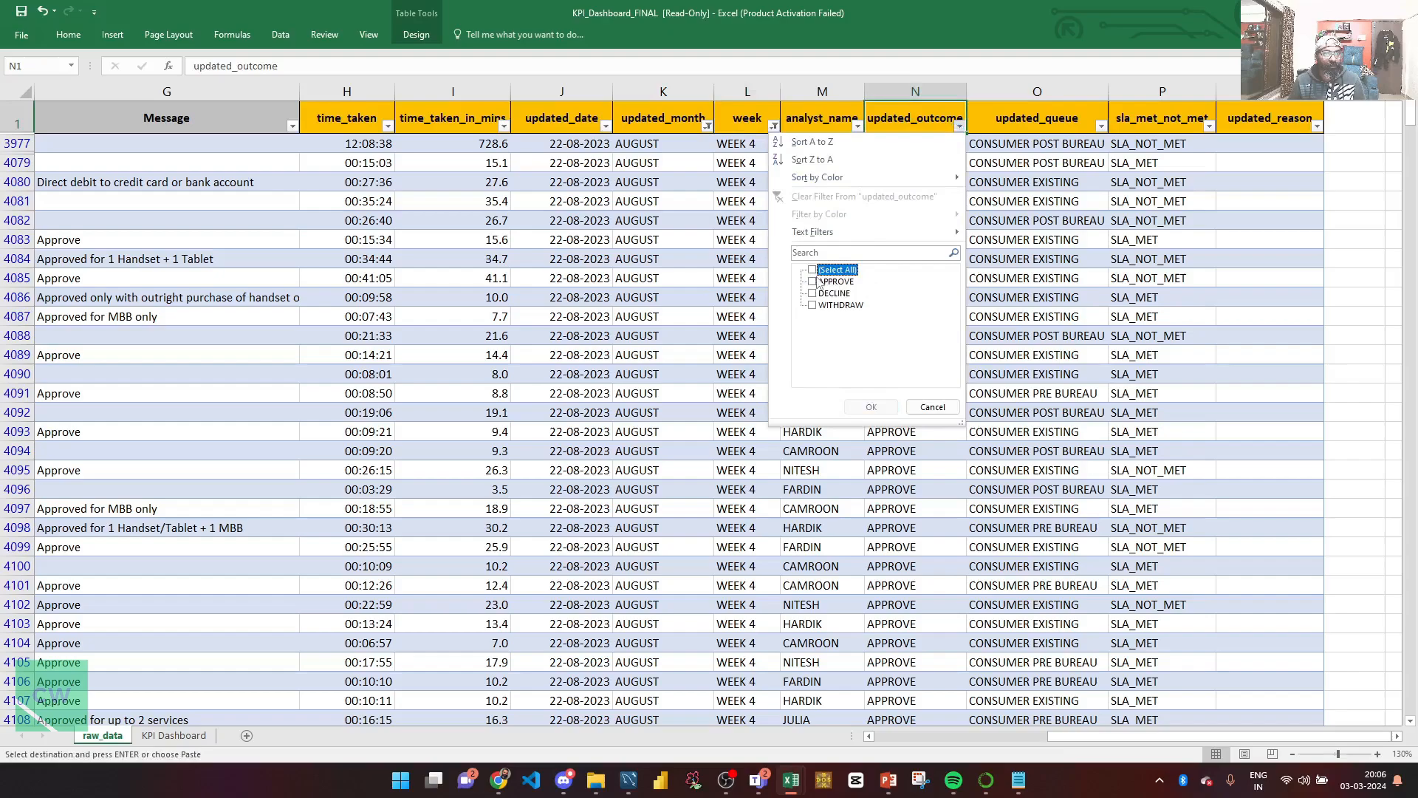
click(815, 282)
click(872, 405)
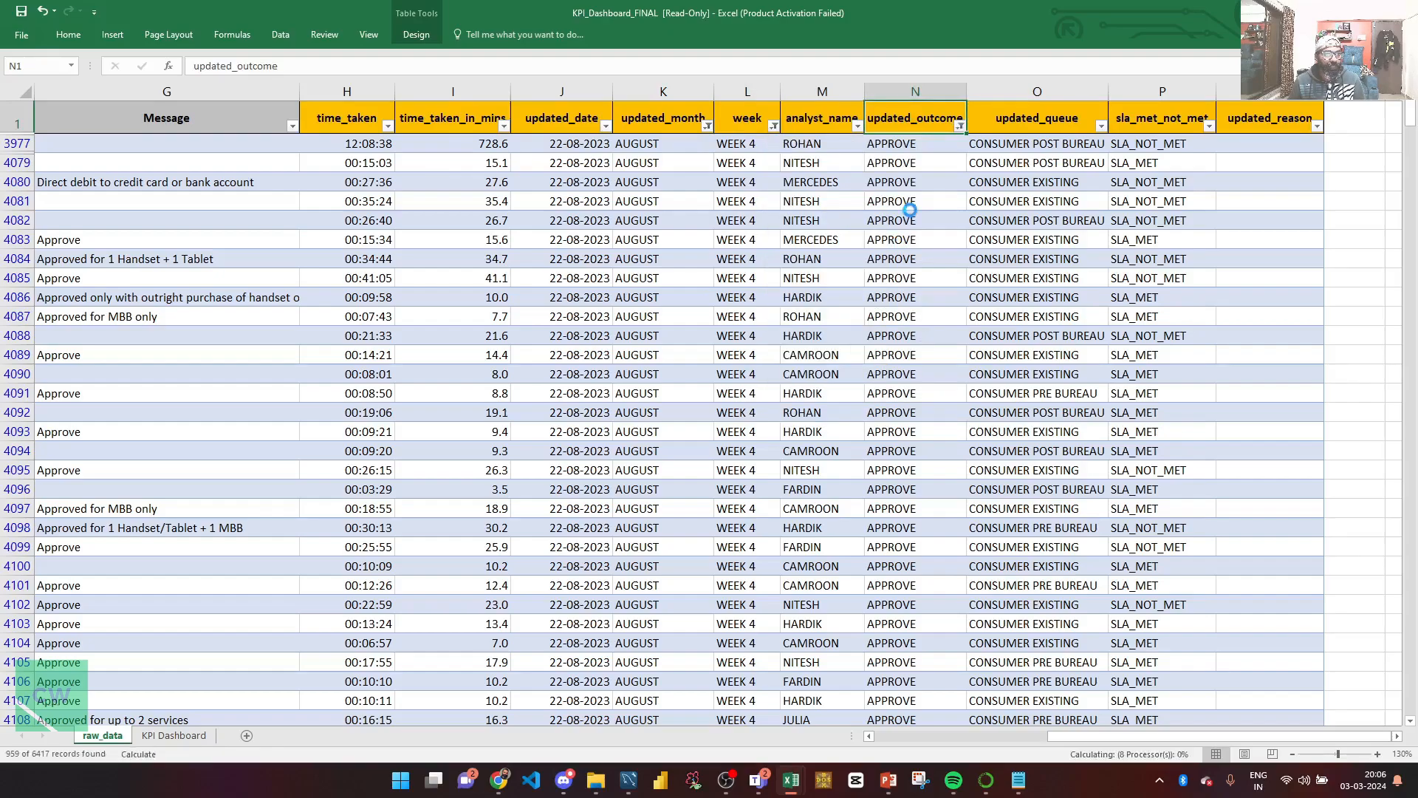
key(Down)
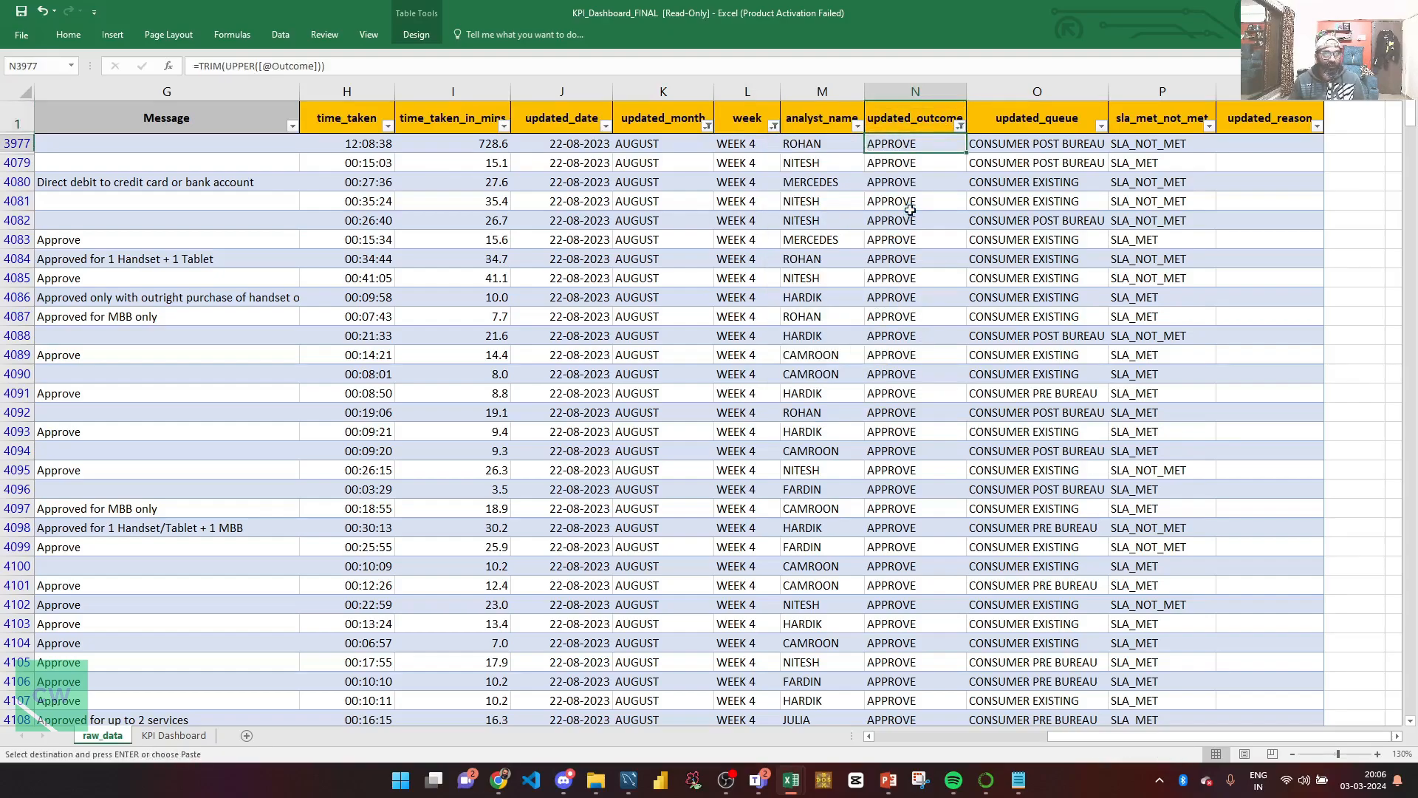
key(ctrl+shift+Down)
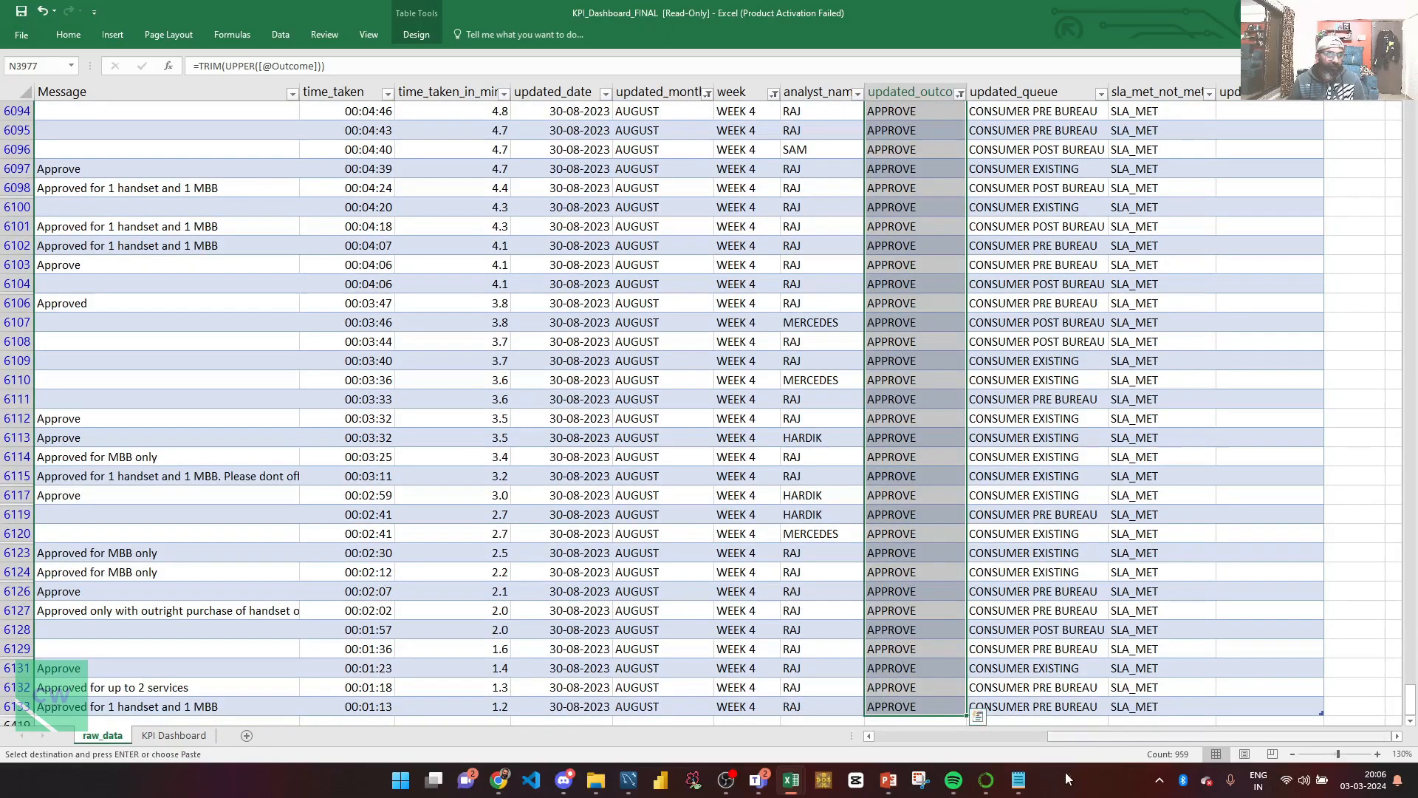
Step: Replace the data_notes text with the approval count 959 on its own line
click(1018, 779)
key(ctrl+a)
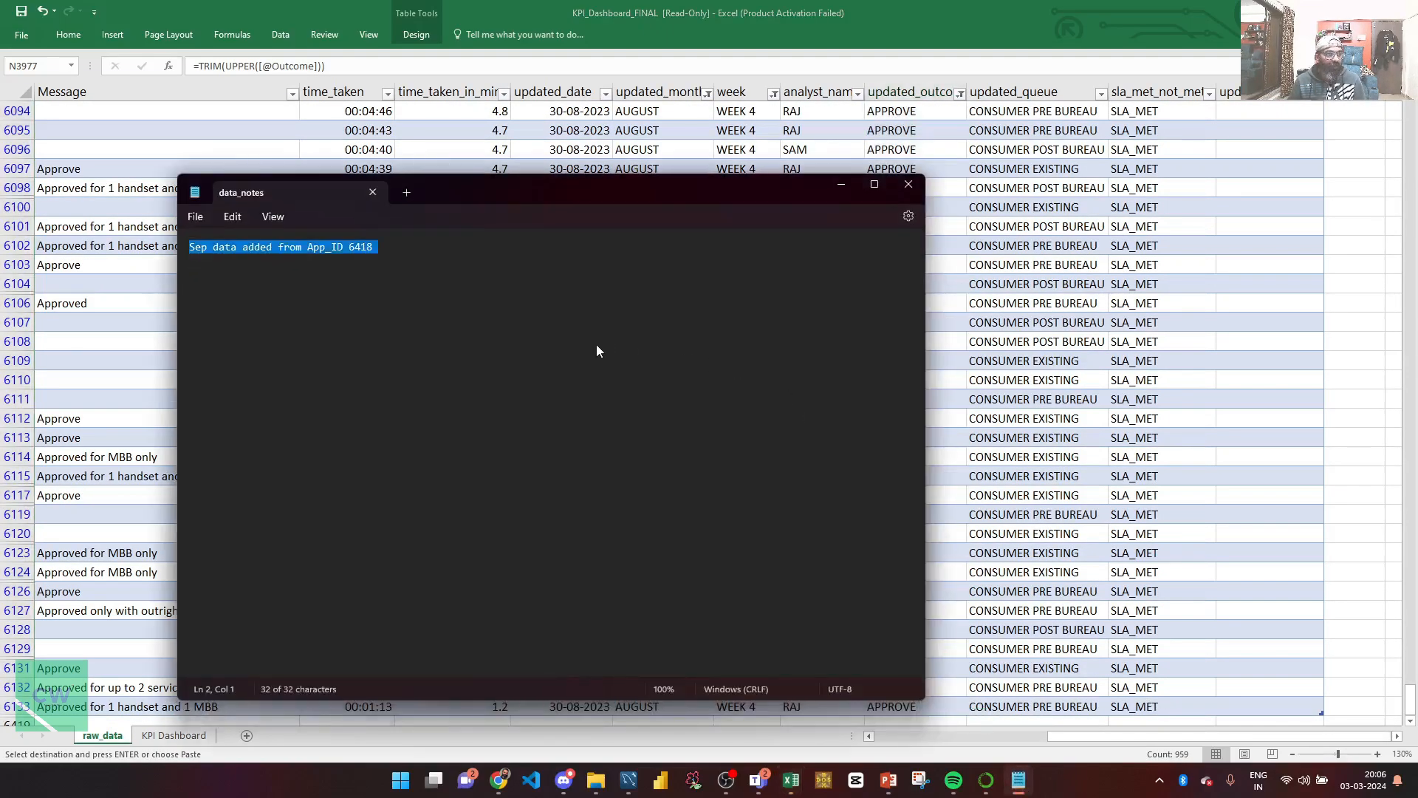
key(BackSpace)
text(959)
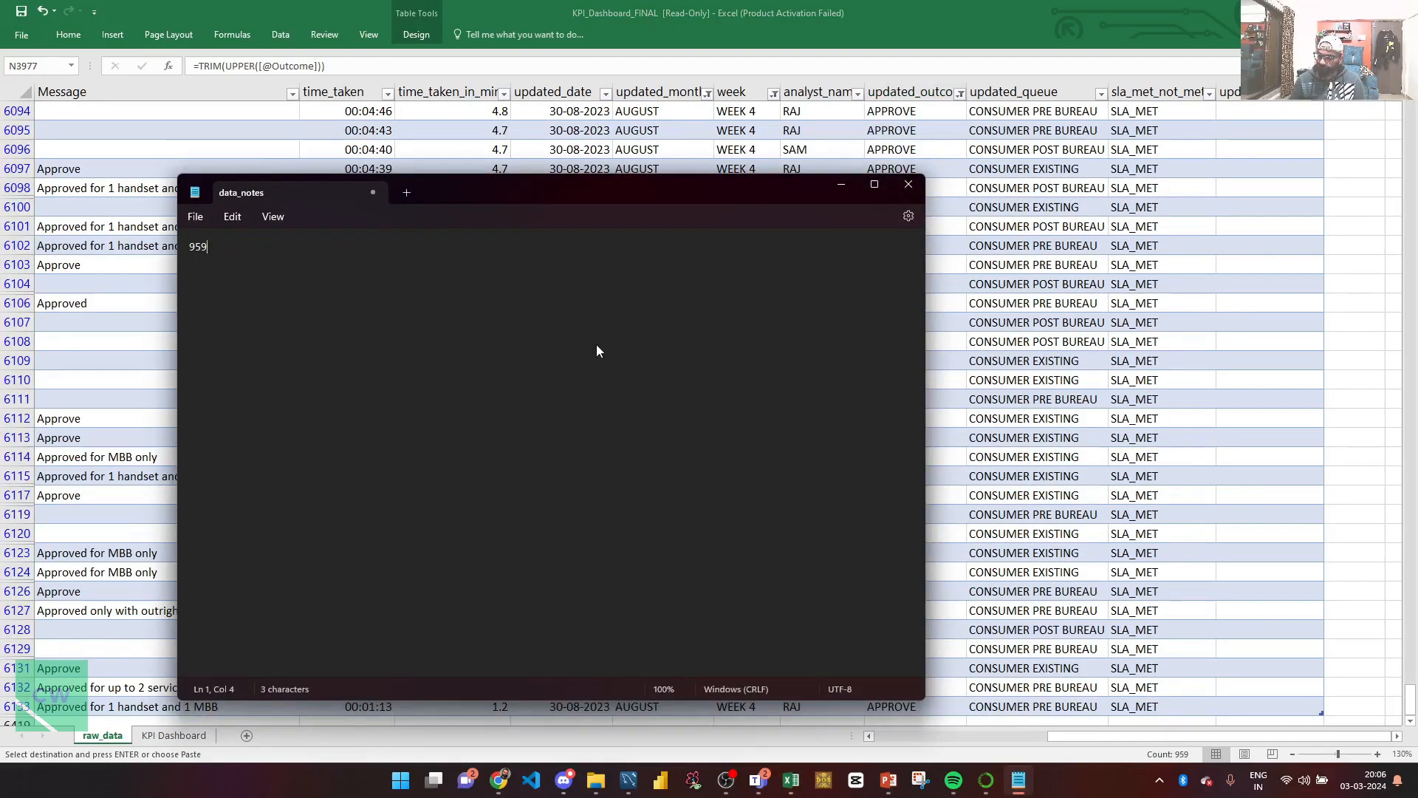
key(Return)
Step: In Excel, clear the outcome filter and select all August WEEK 4 outcomes to count them
key(alt+Tab)
click(959, 94)
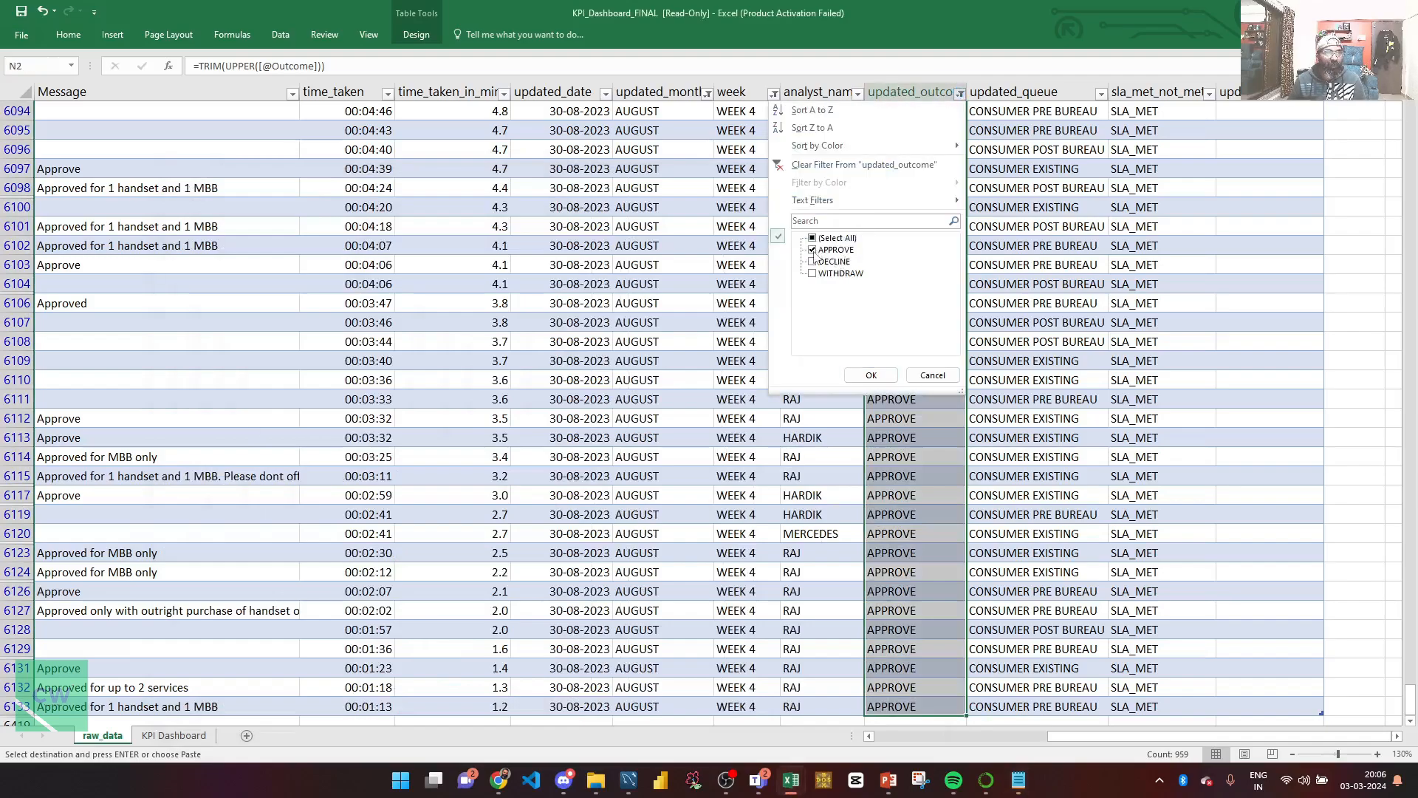
click(871, 375)
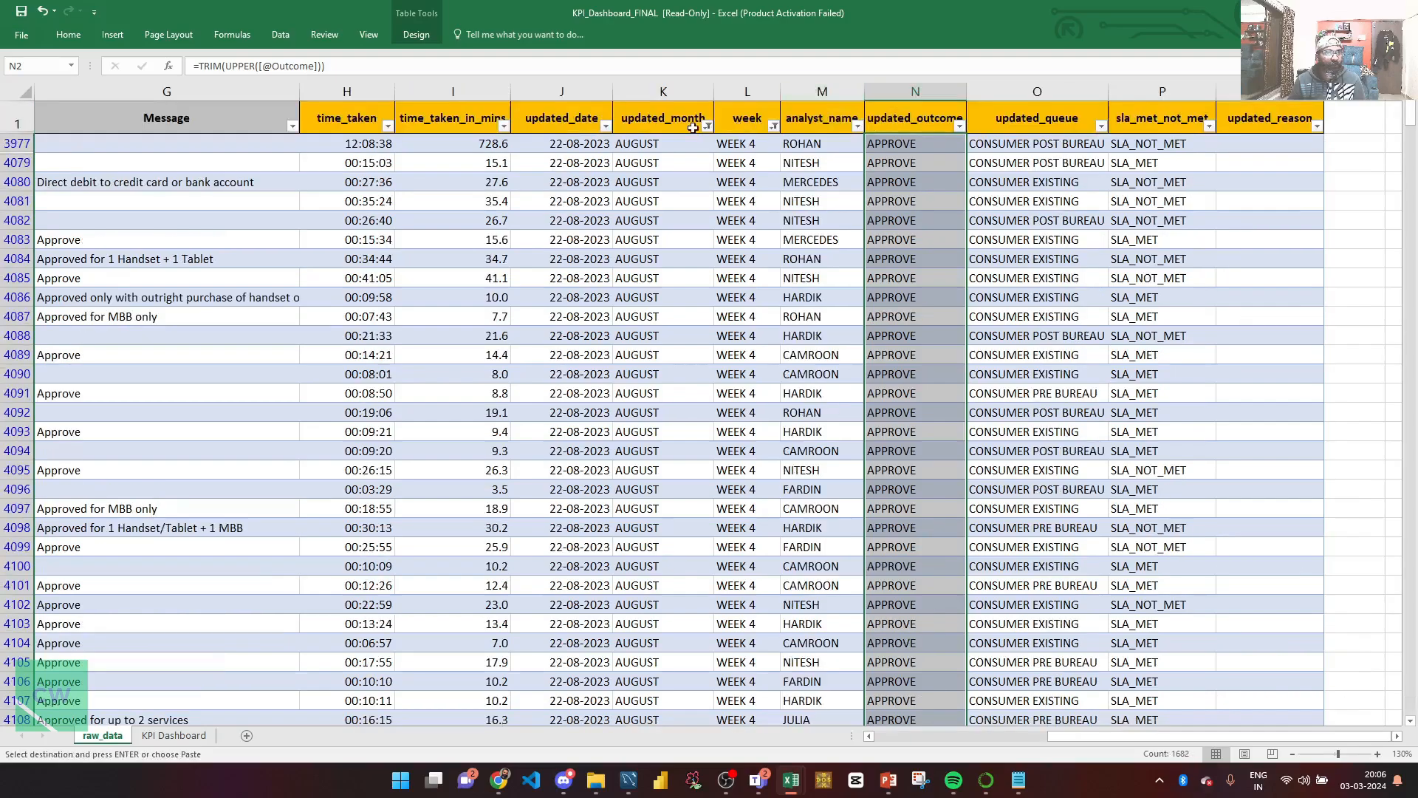
click(665, 124)
click(749, 112)
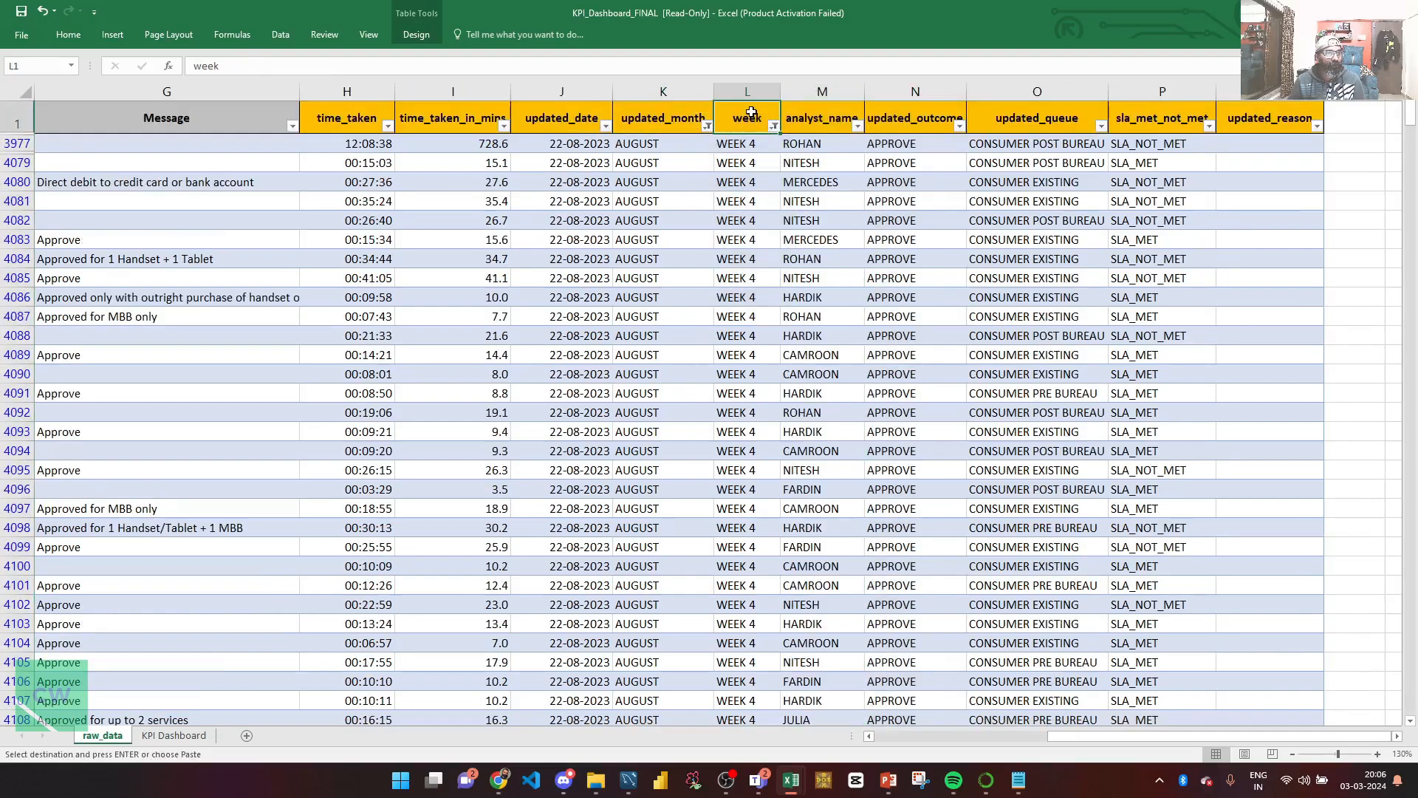
click(890, 140)
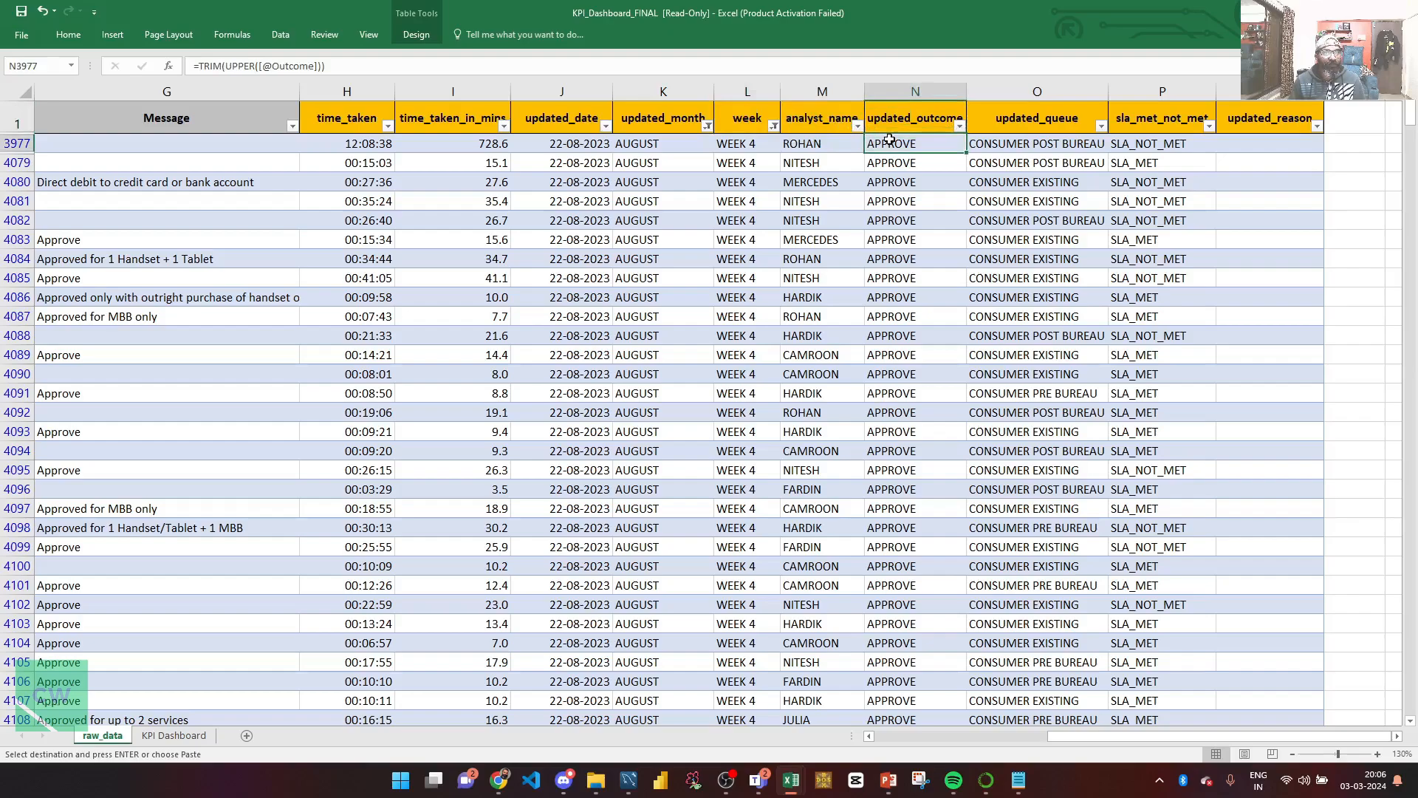
key(ctrl+shift+Down)
Step: Add the total week-4 application count 1682 to data_notes
key(alt+Tab)
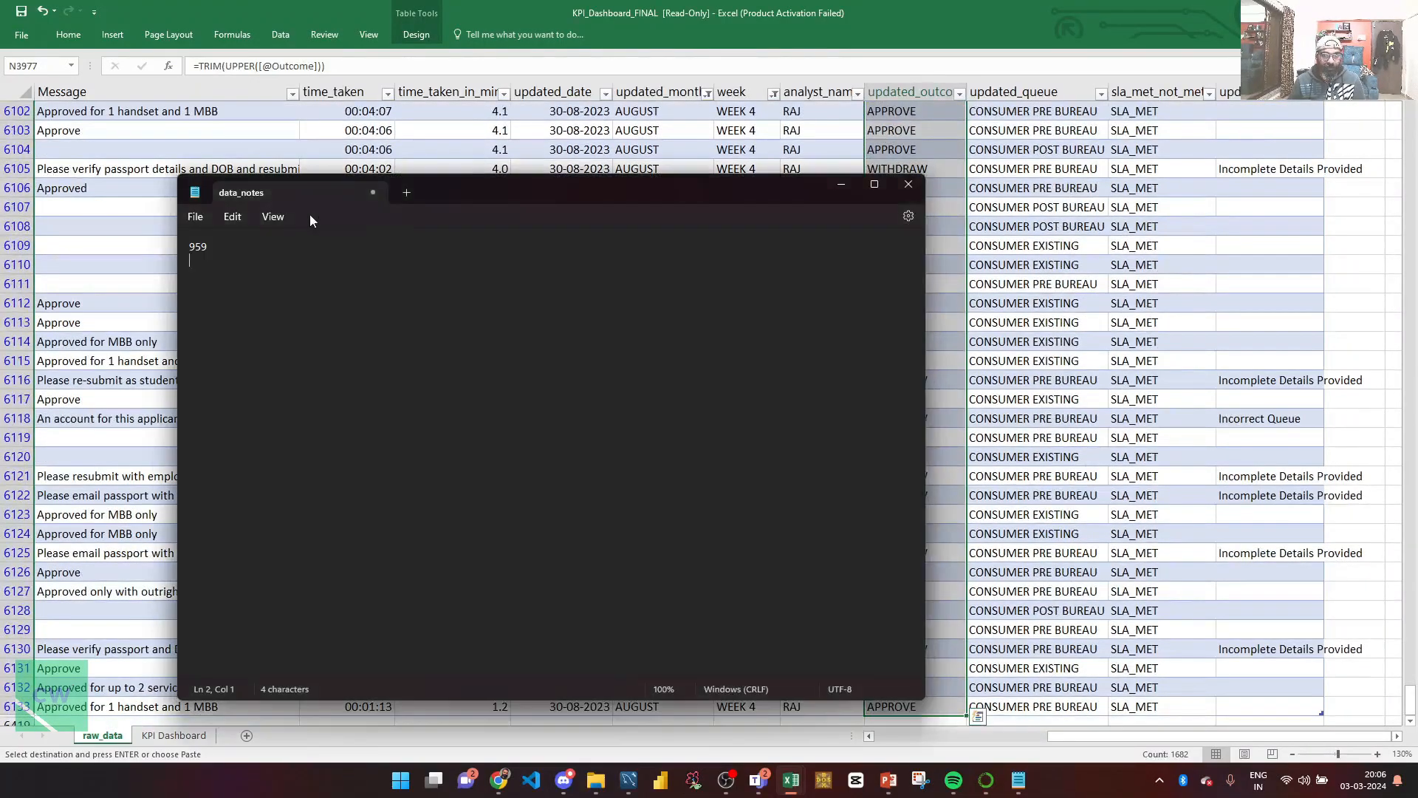
text(1682)
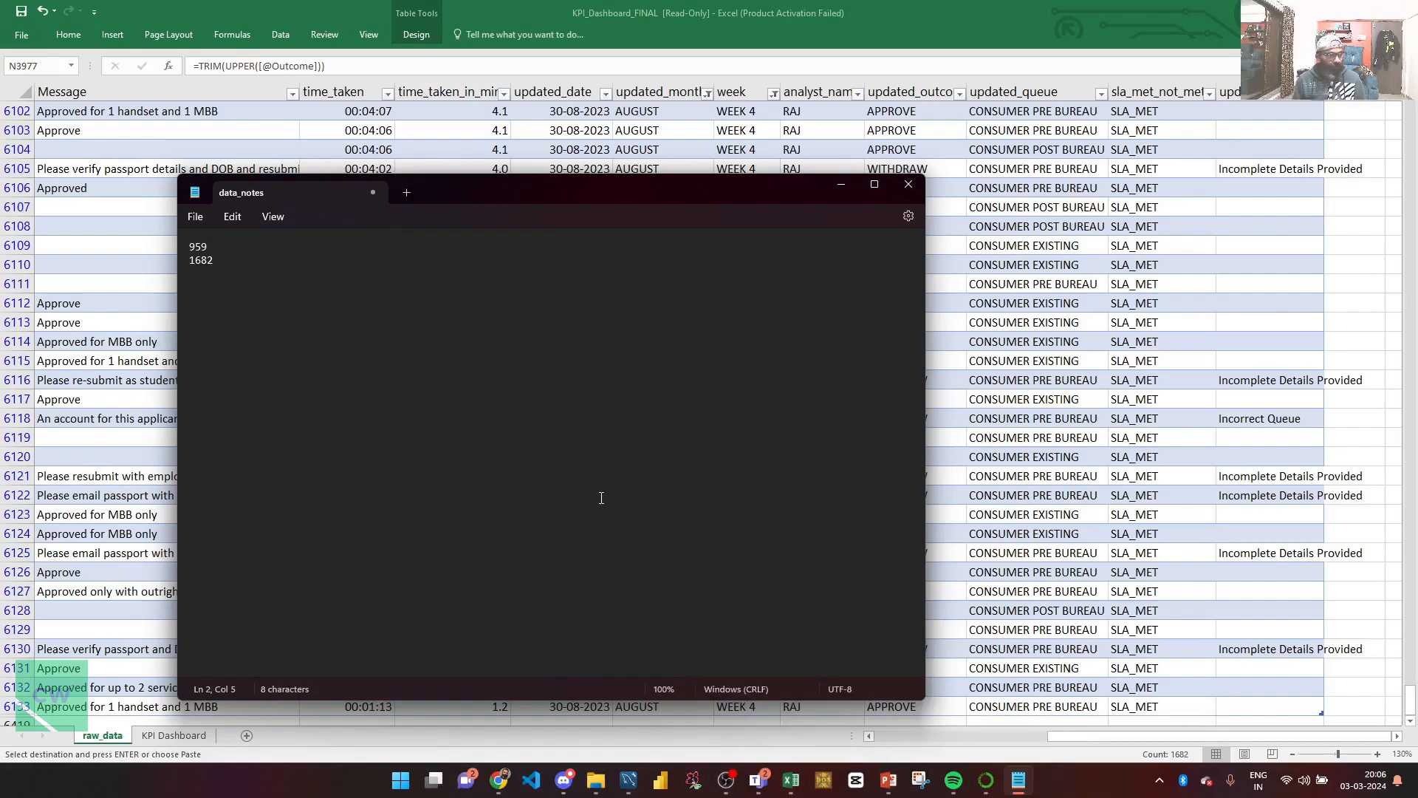
key(super)
Step: Launch Calculator from the Run prompt using calc
key(super+r)
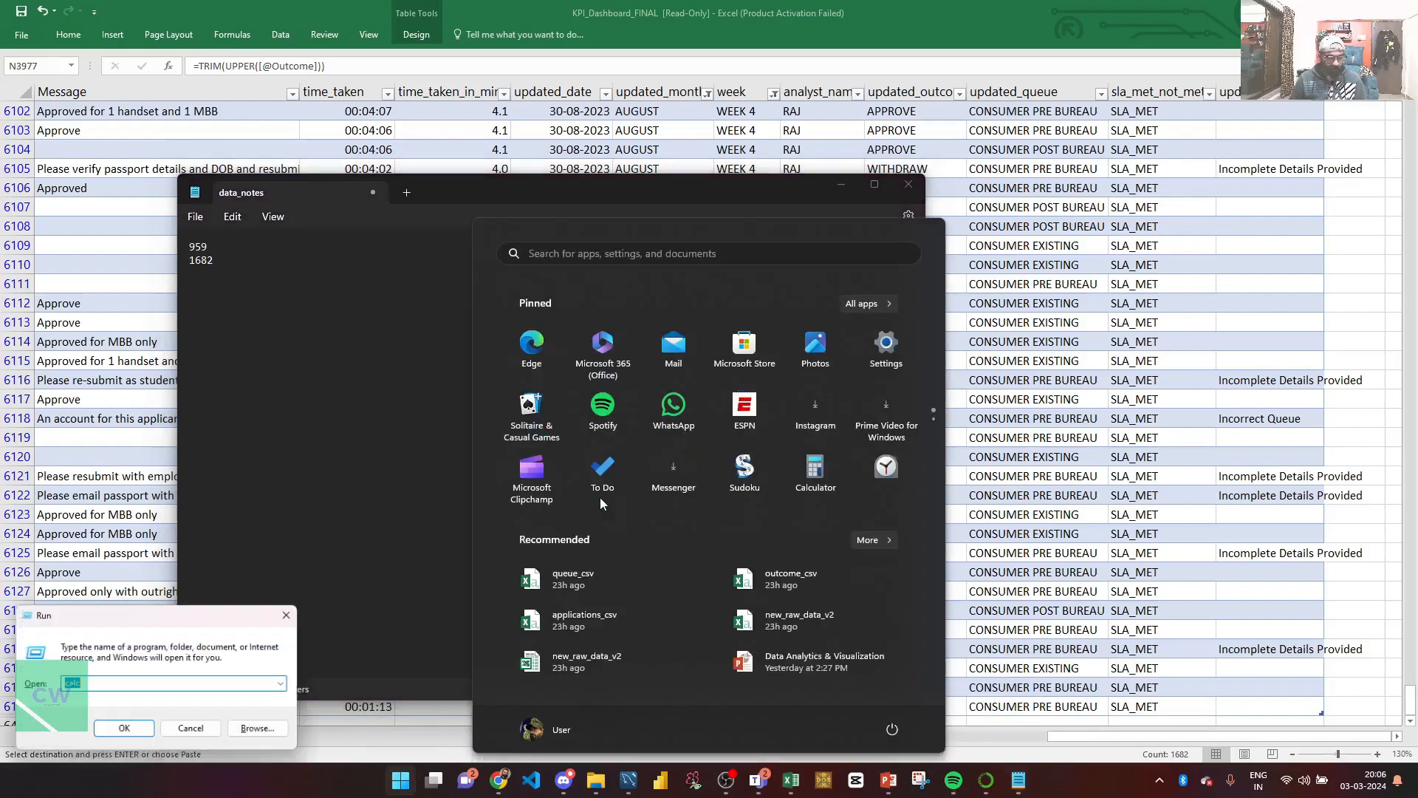
text(aclc)
key(BackSpace)
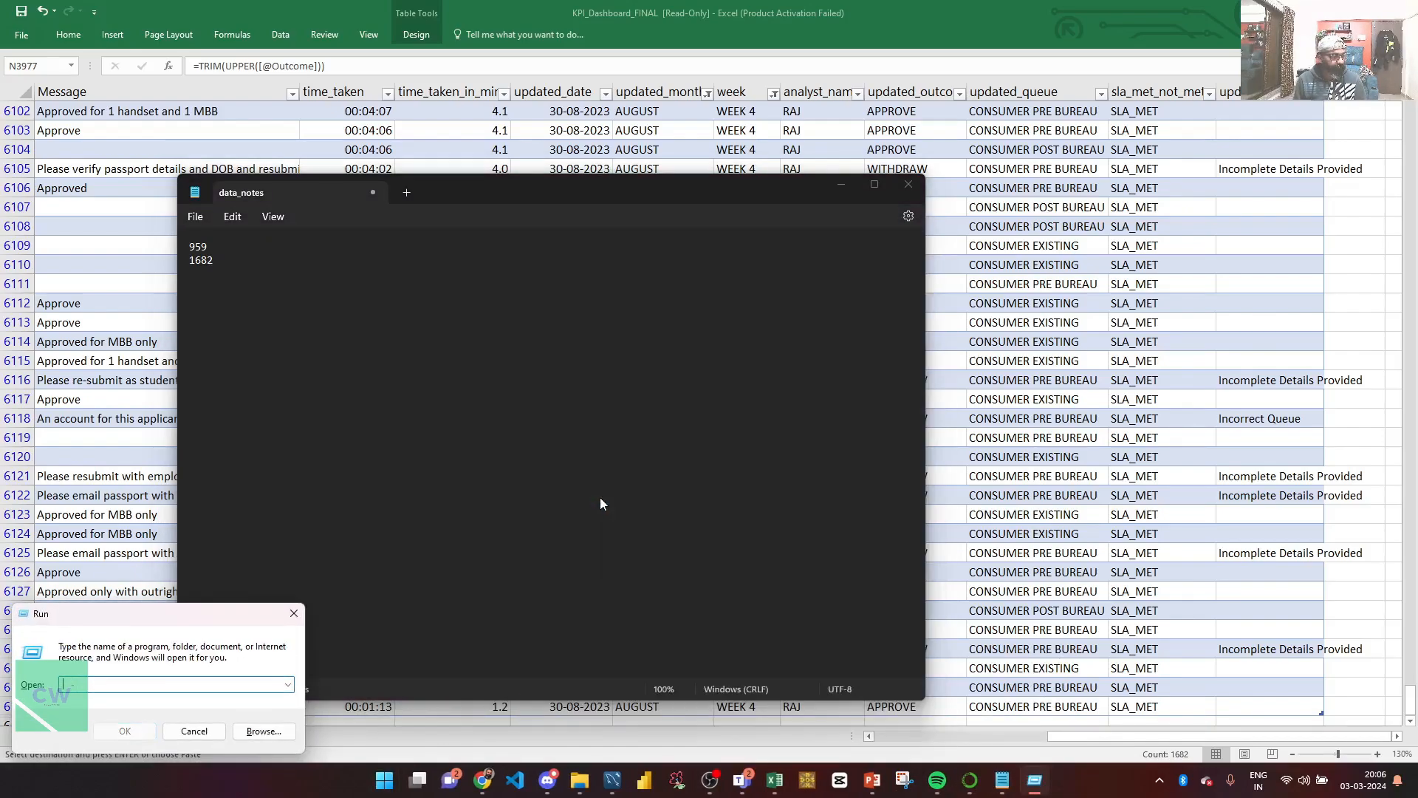
text(calc)
key(Return)
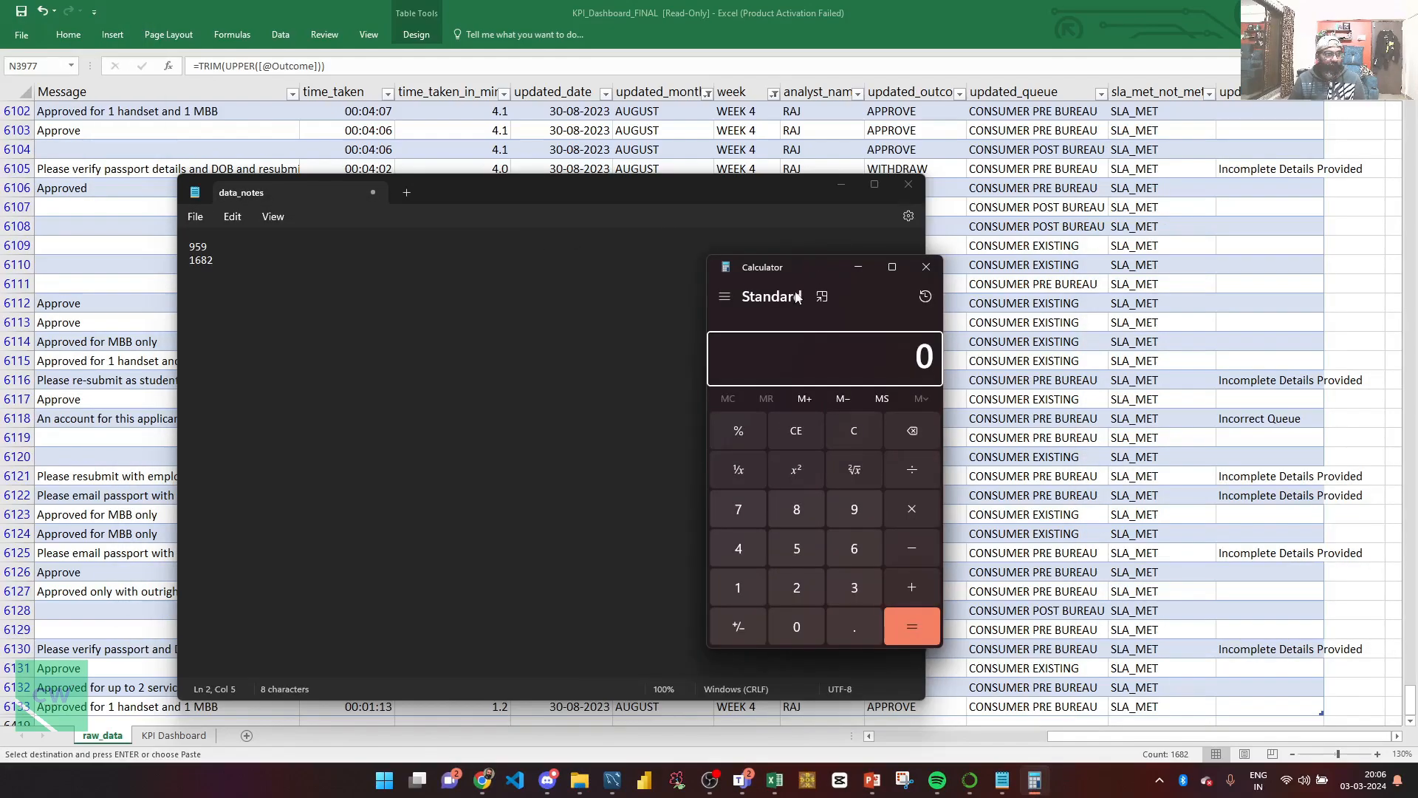
Step: Compute 959 ÷ 1682 × 100 = 57.0154577883472, then return to Excel
text(959)
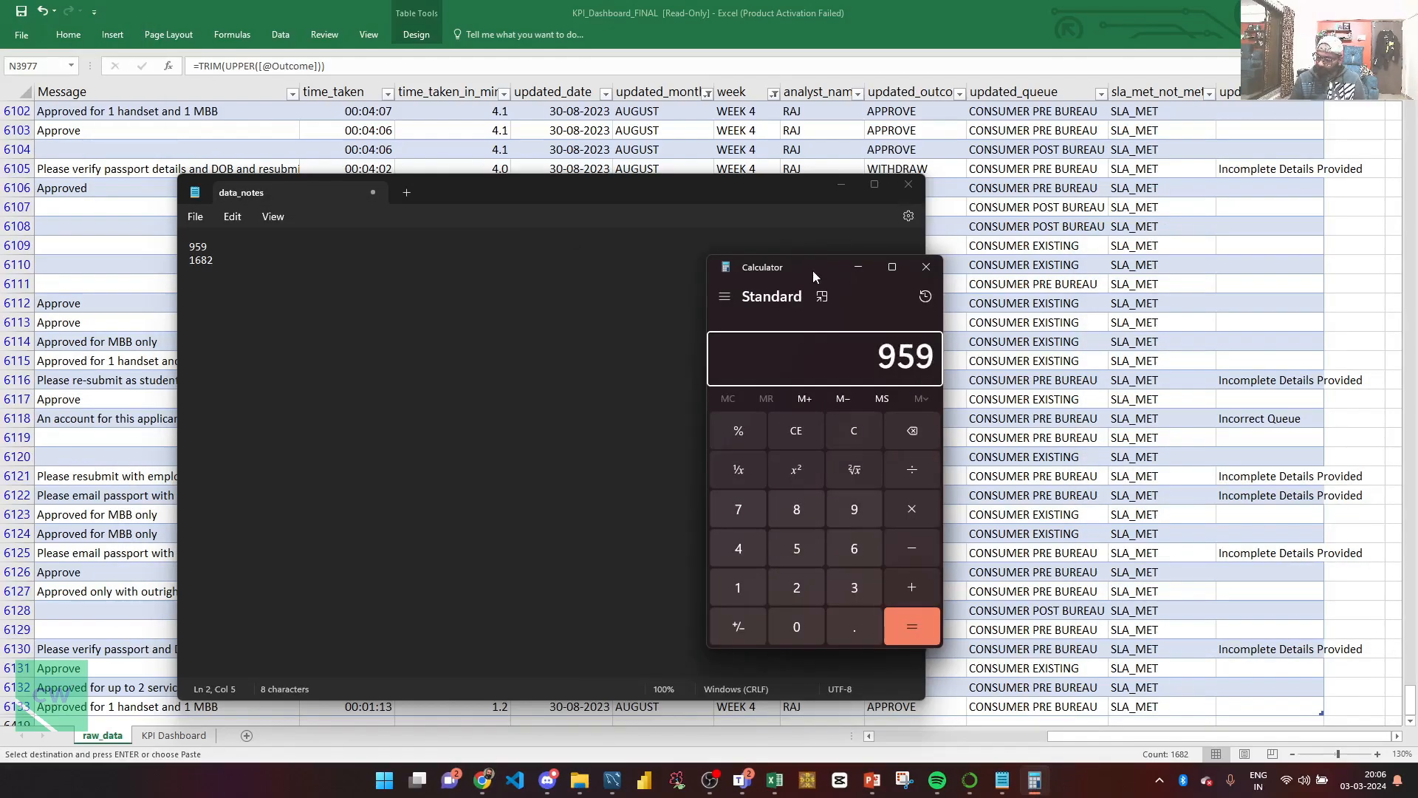
key(slash)
text(1682)
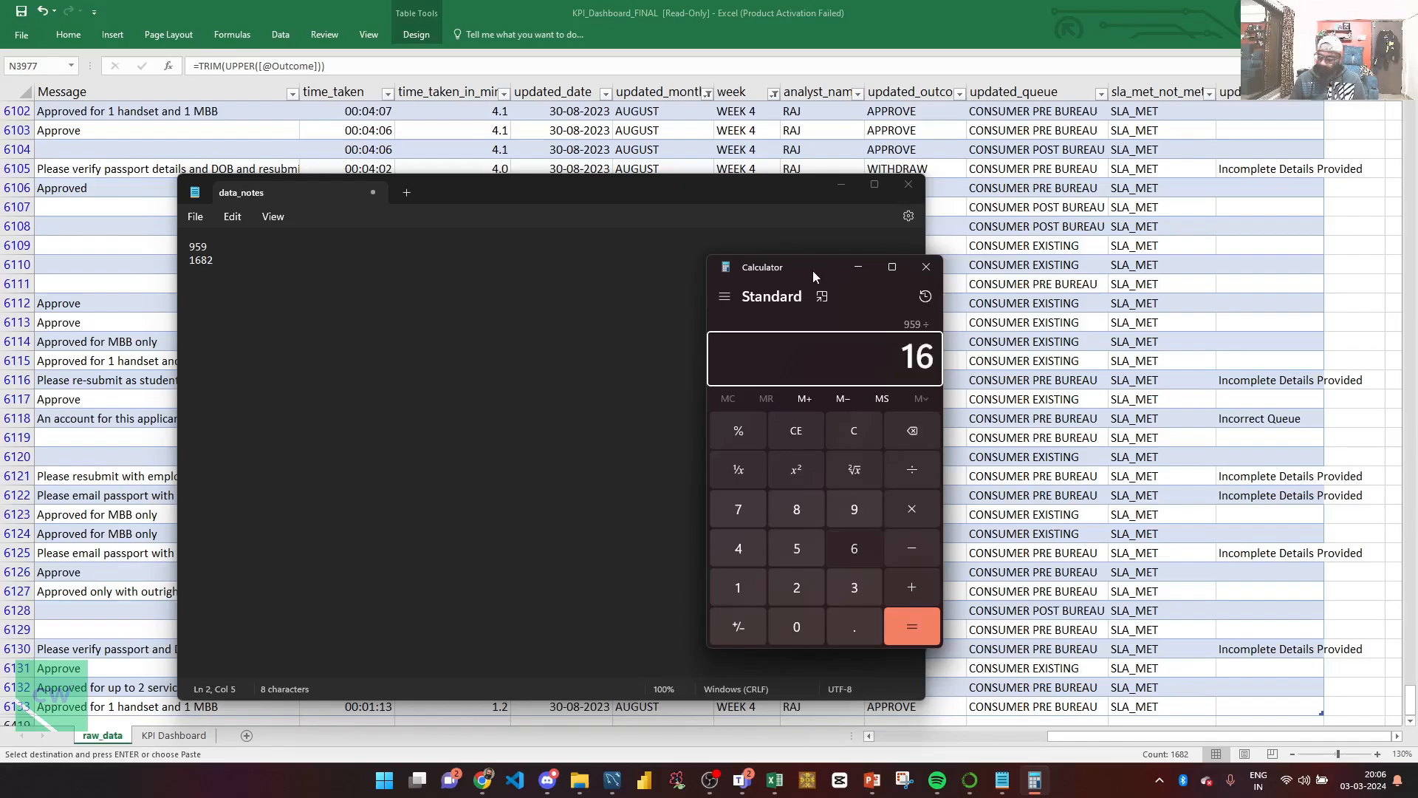
key(asterisk)
text(100)
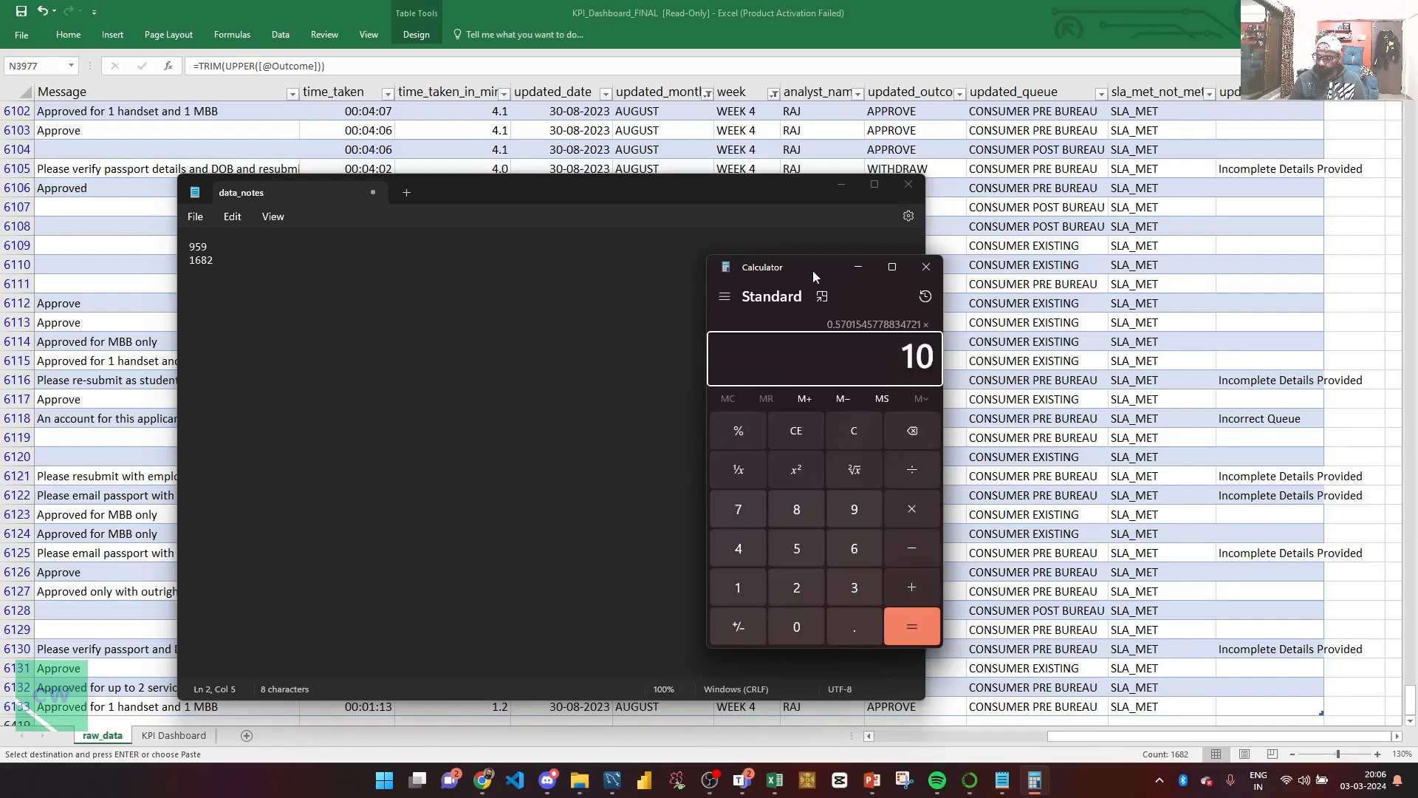
key(Return)
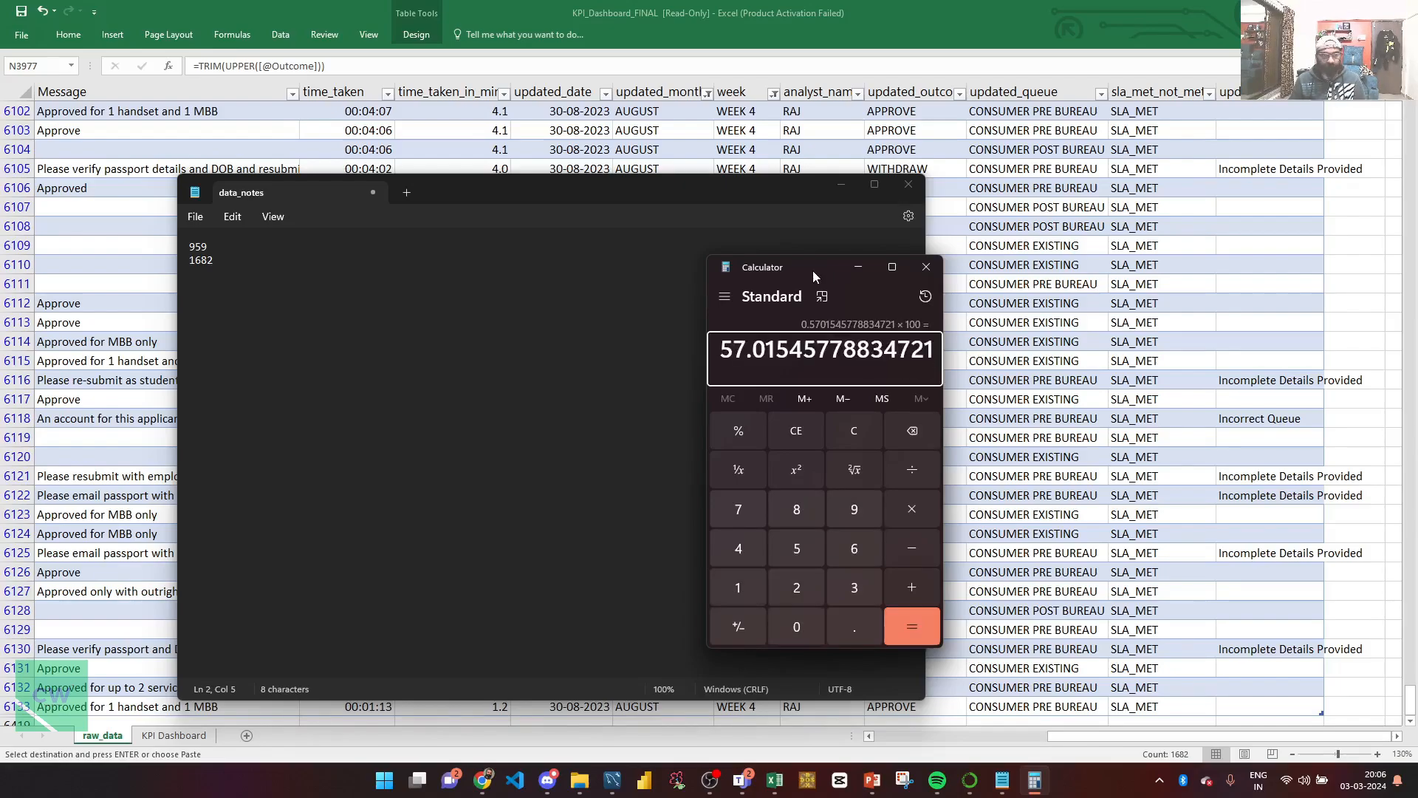
click(181, 737)
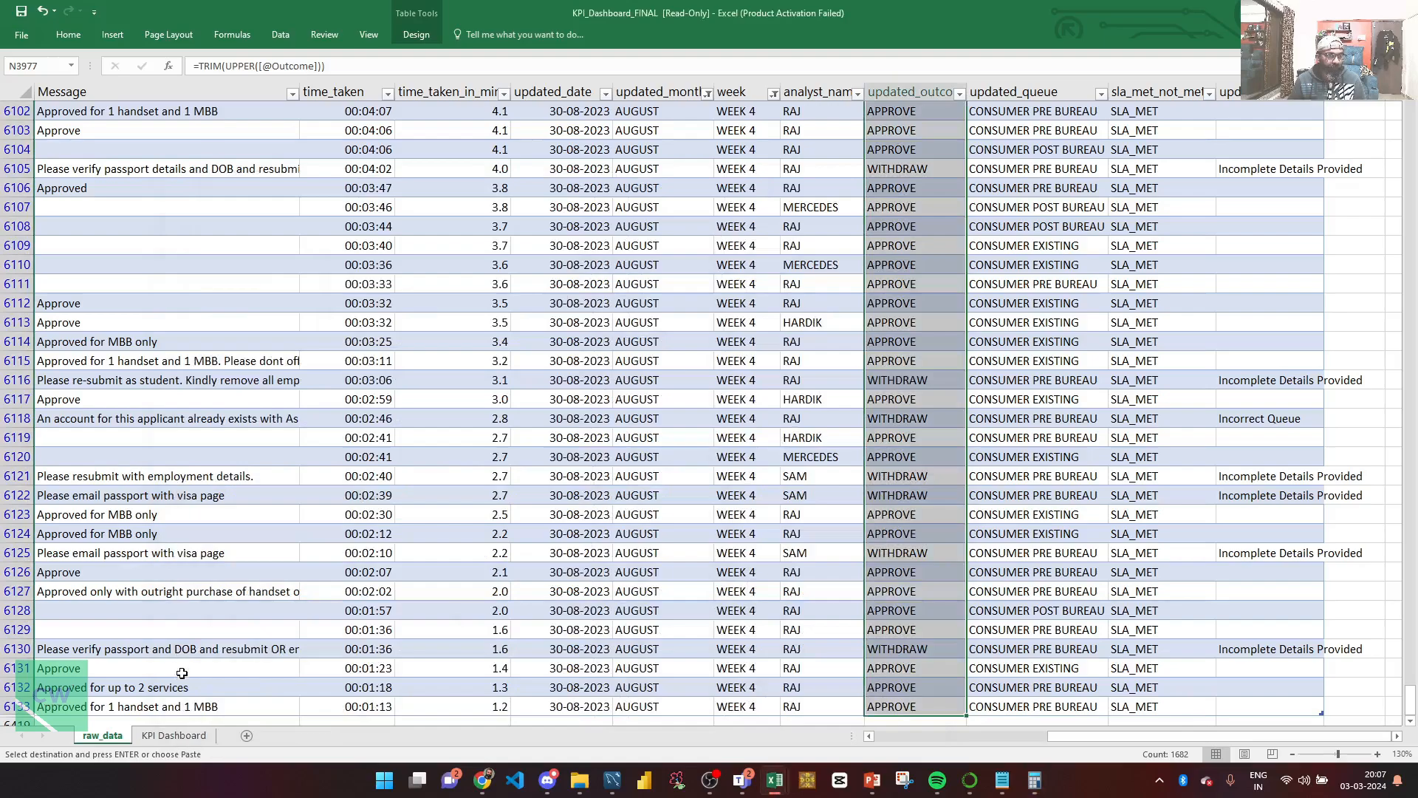
Step: Add two decimal places to the dashboard's WEEK 4 approval rate, showing 57.015%
click(189, 735)
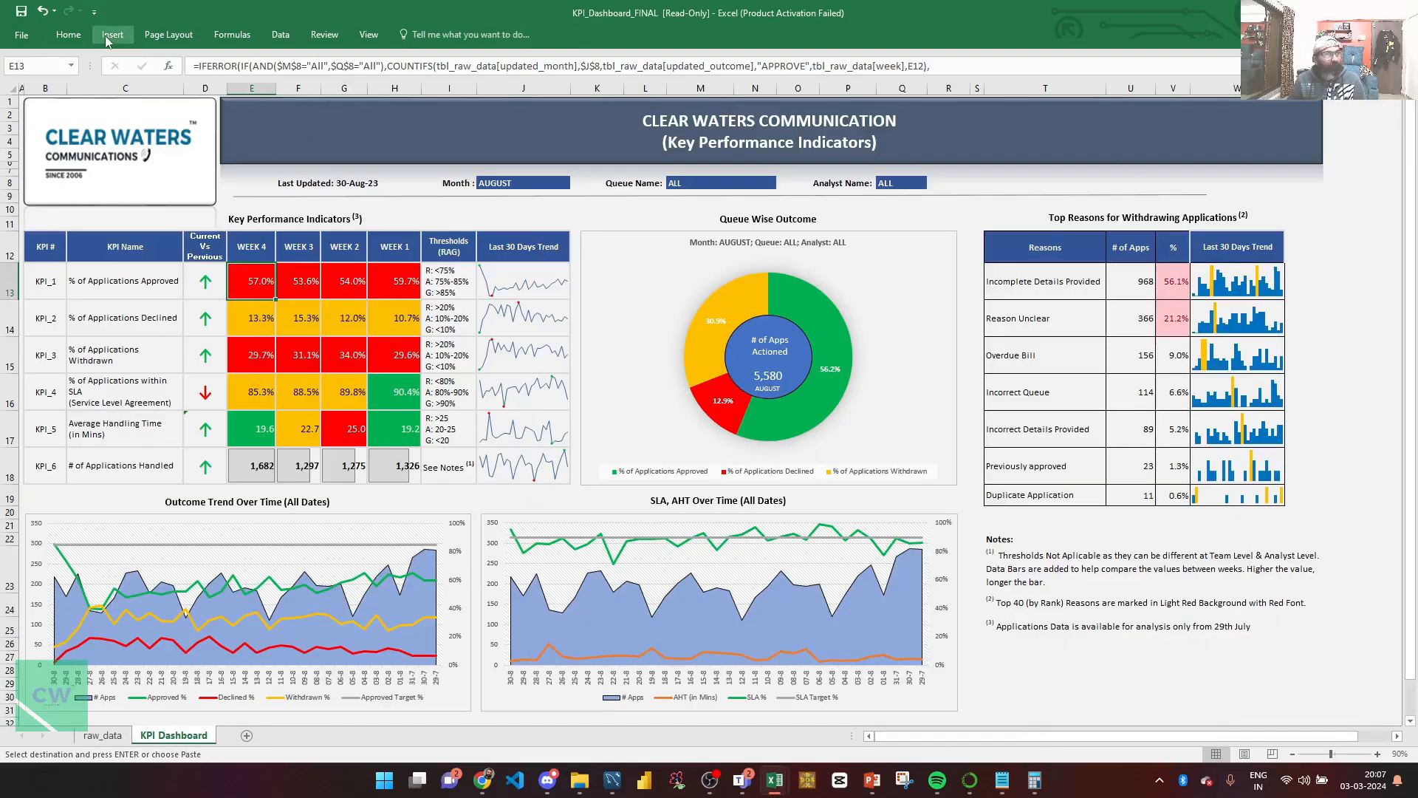
click(73, 35)
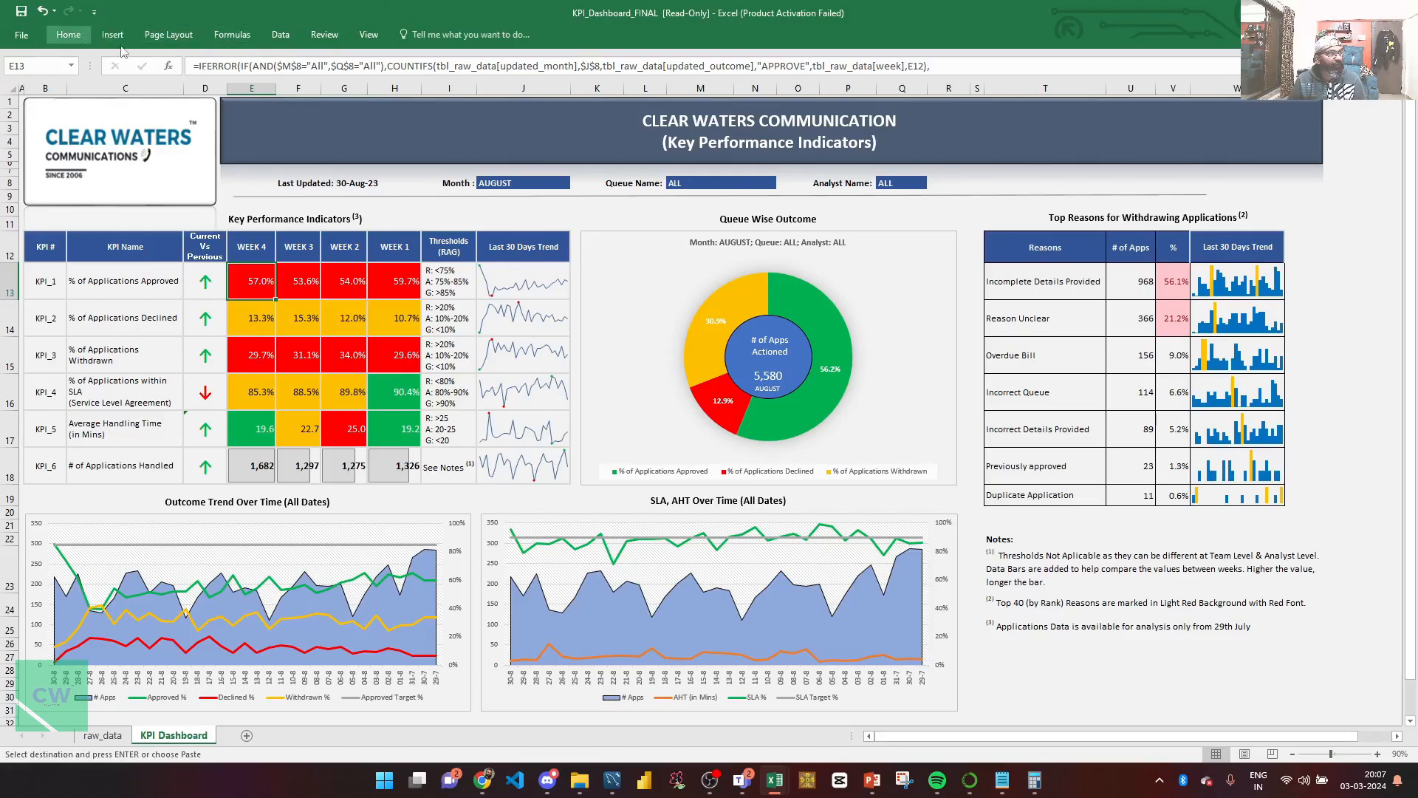
click(540, 83)
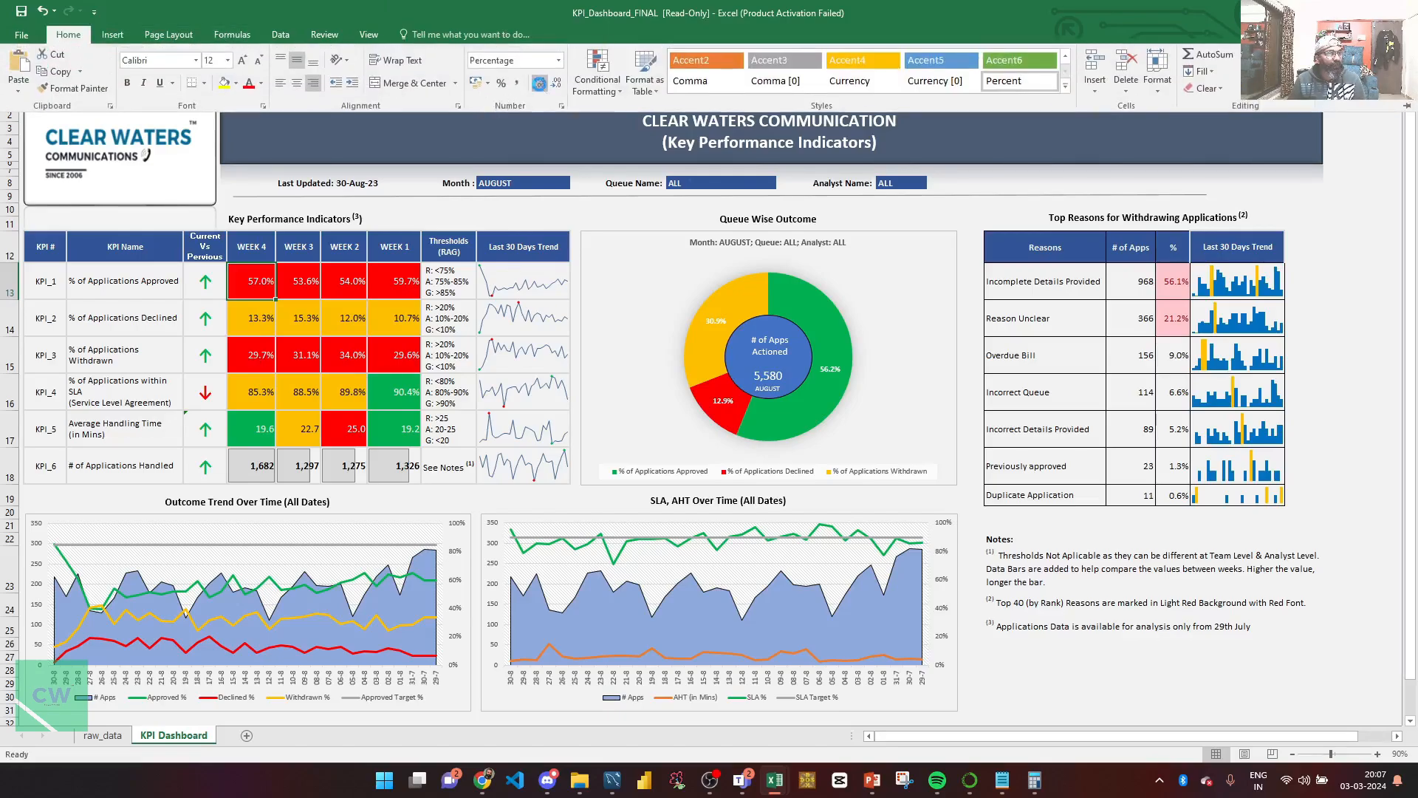
click(540, 84)
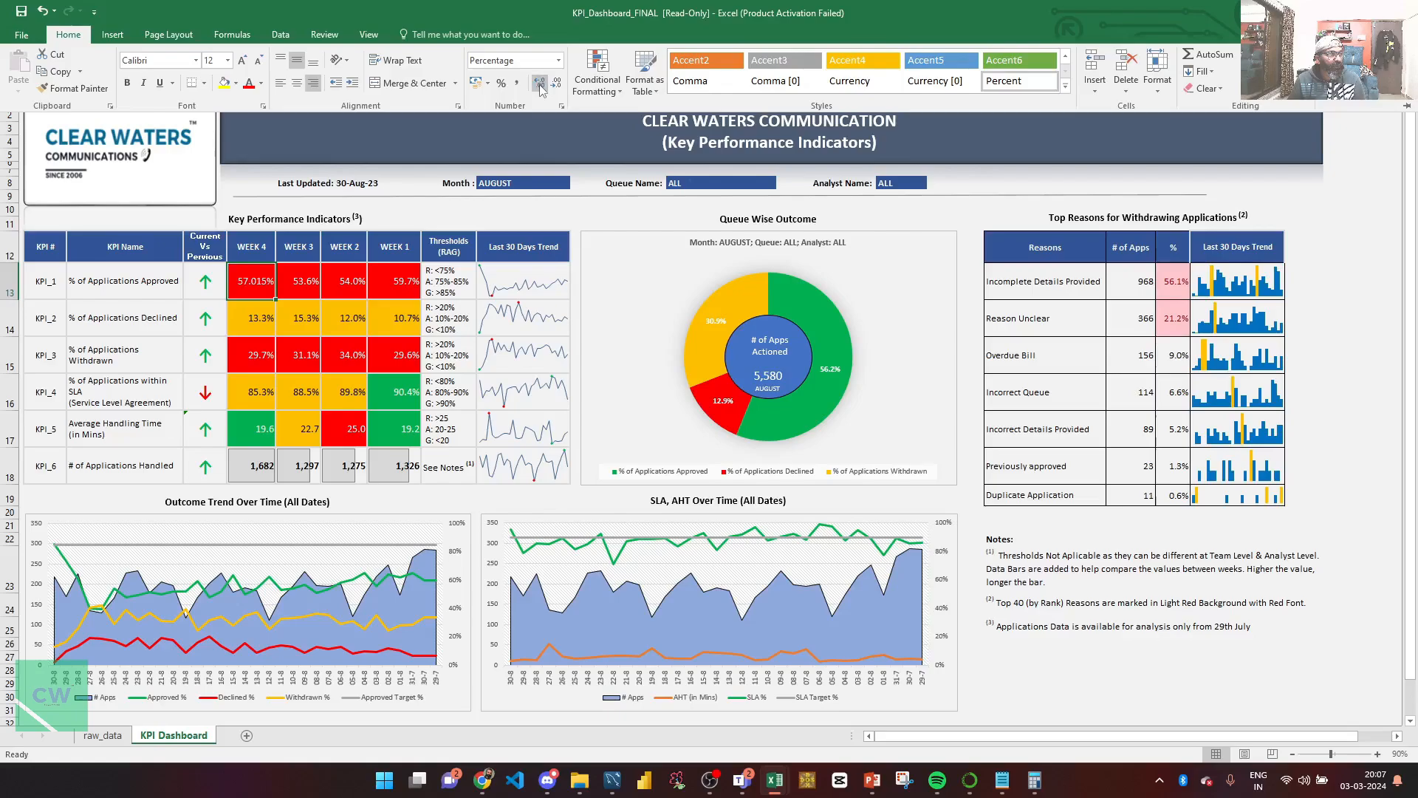
Step: Compare with the calculator's result, close it, and restore the rate to 57.0%
key(alt+Tab)
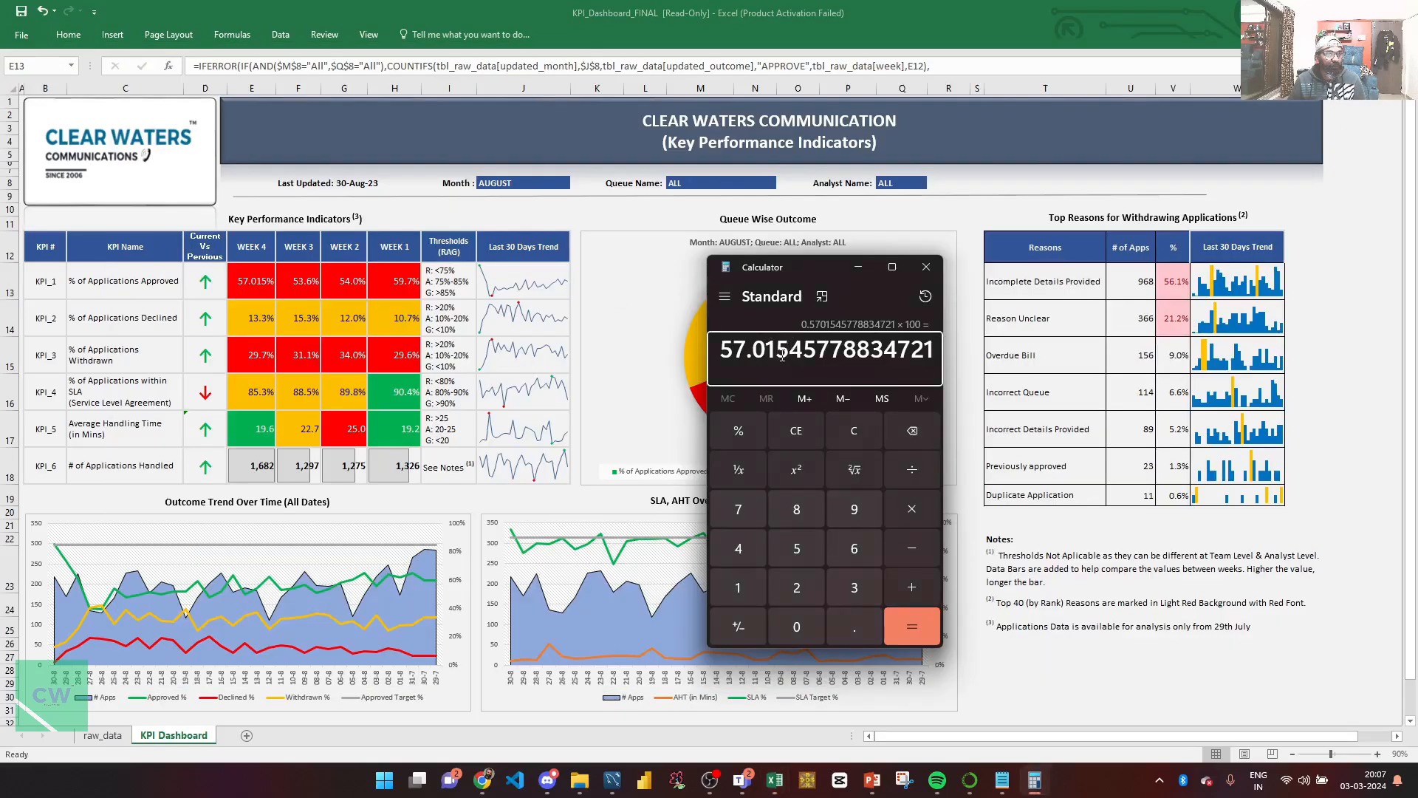
click(926, 267)
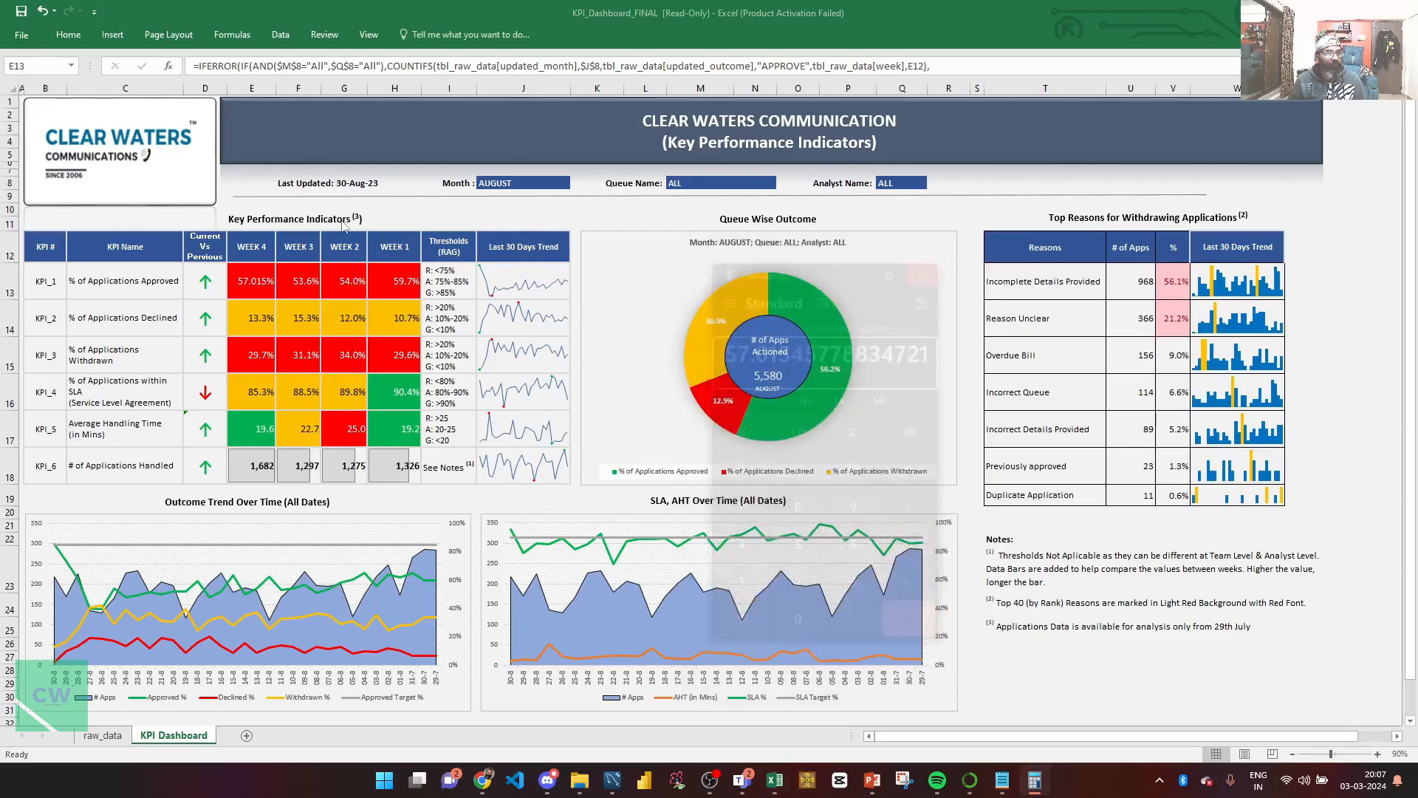
click(80, 37)
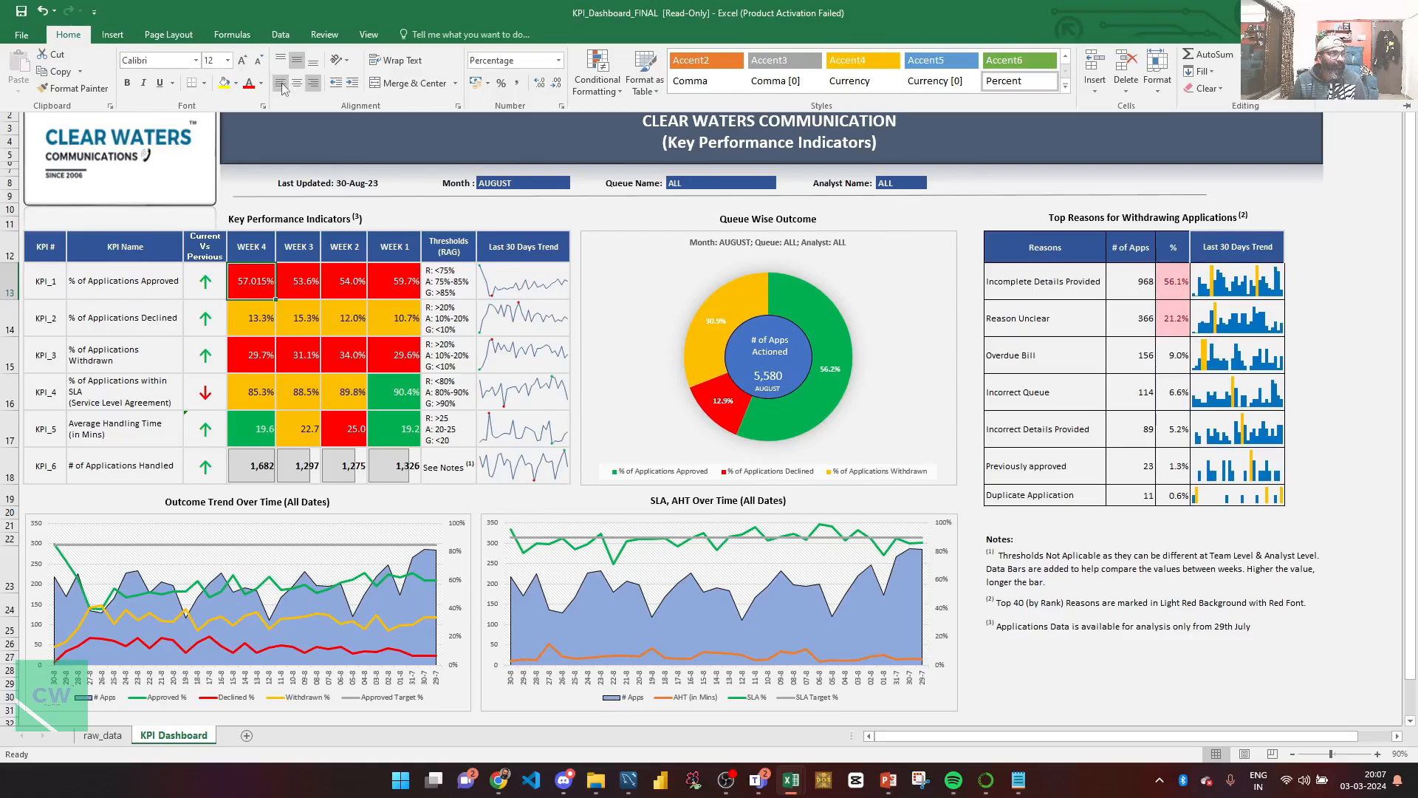
click(556, 87)
click(556, 87)
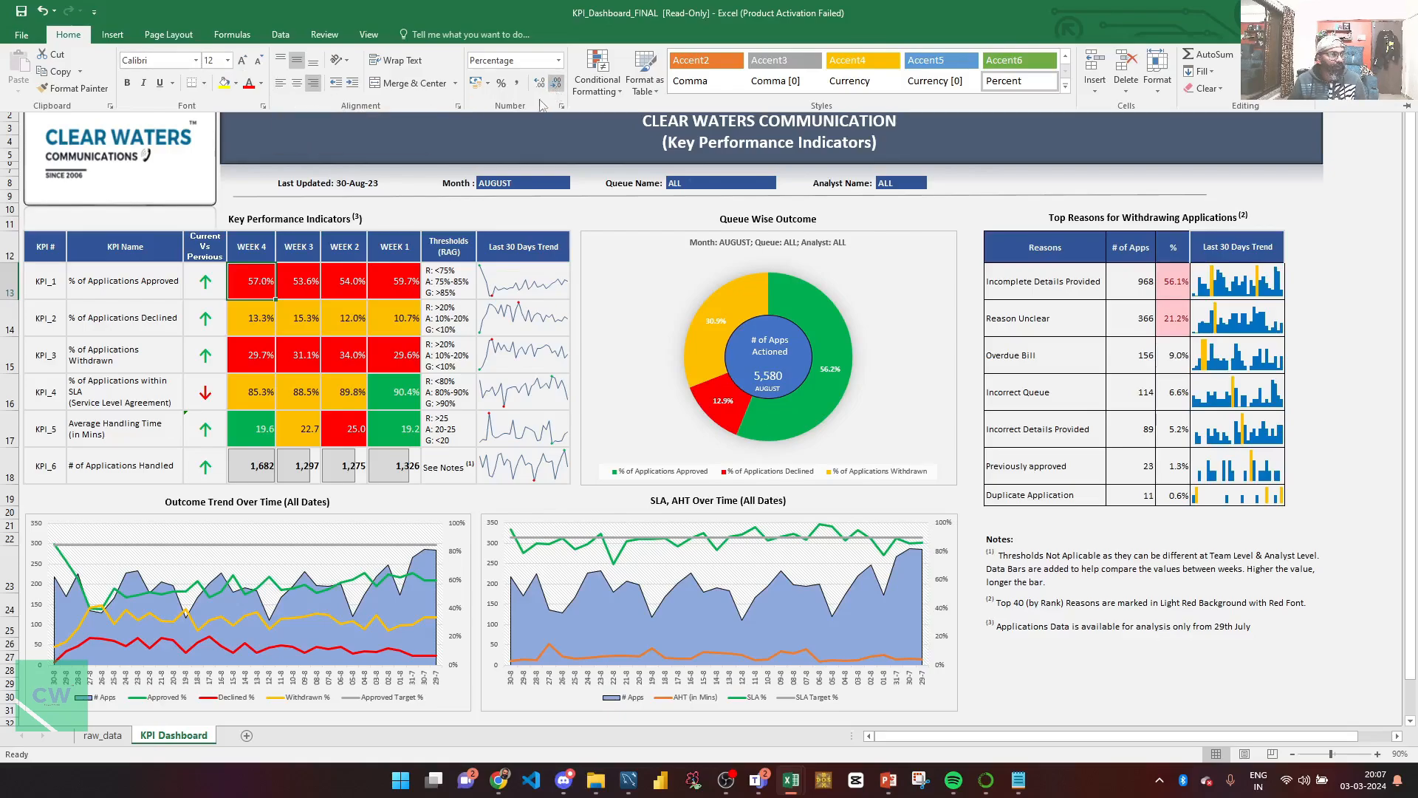
key(ctrl+F1)
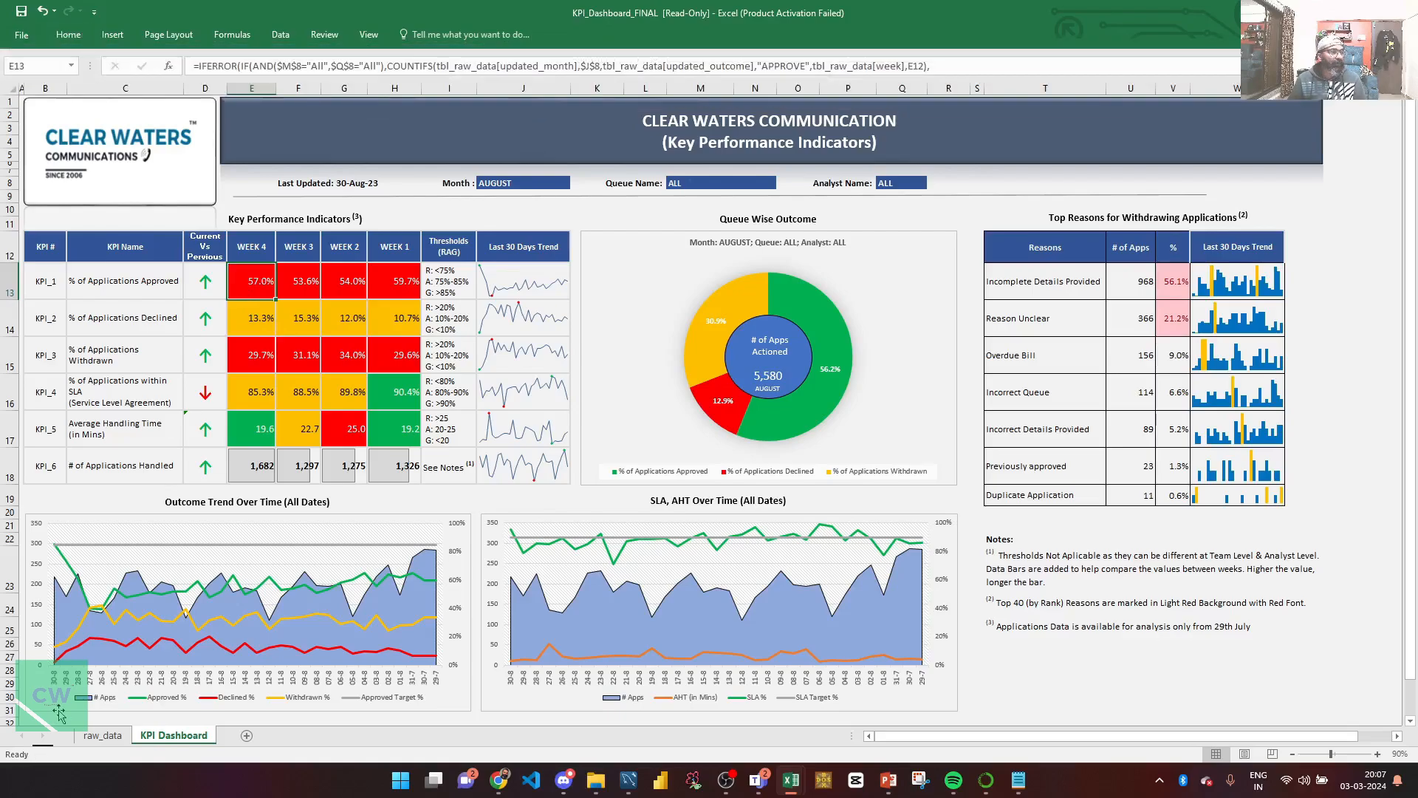
Step: Clear all filters on the raw_data table and select the full table from A1
click(101, 735)
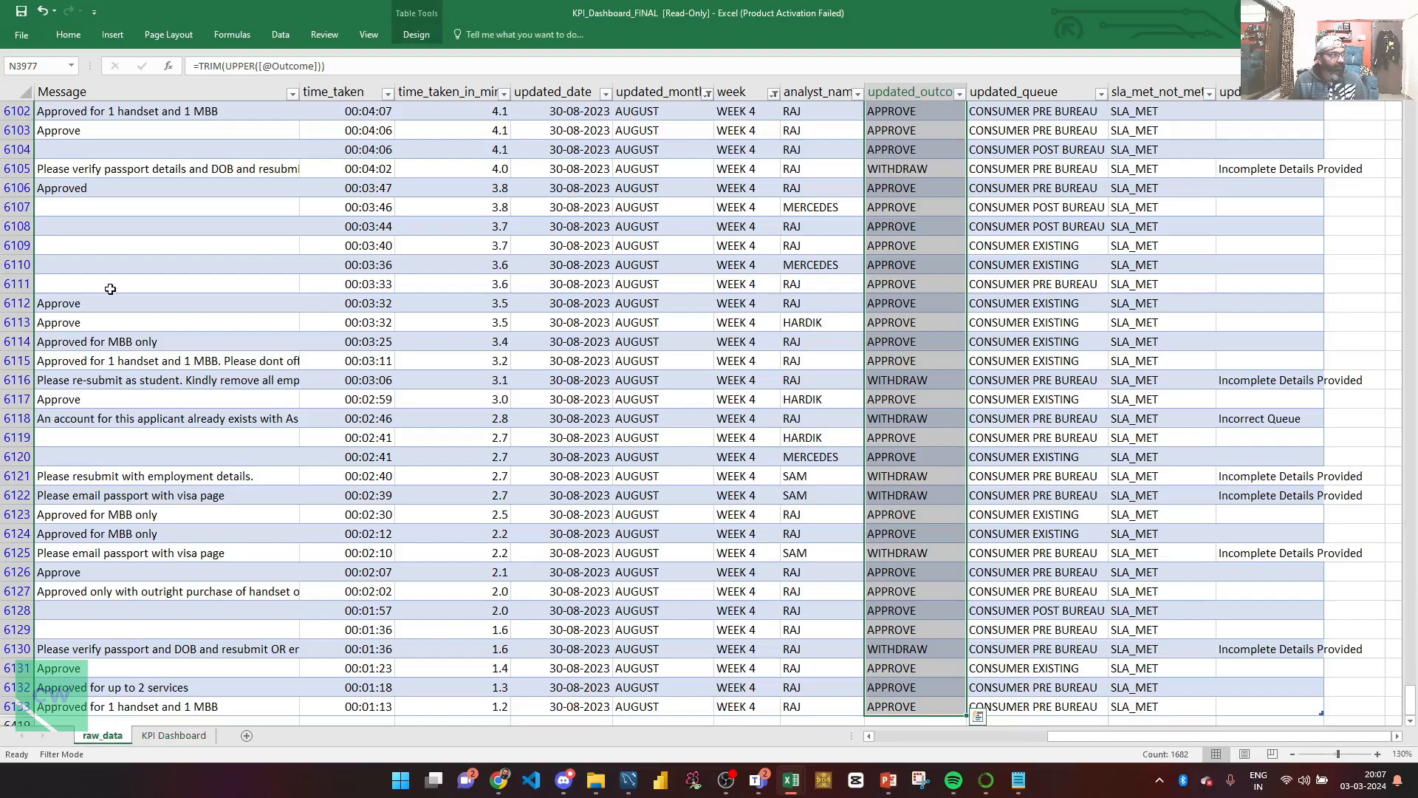
key(ctrl+Home)
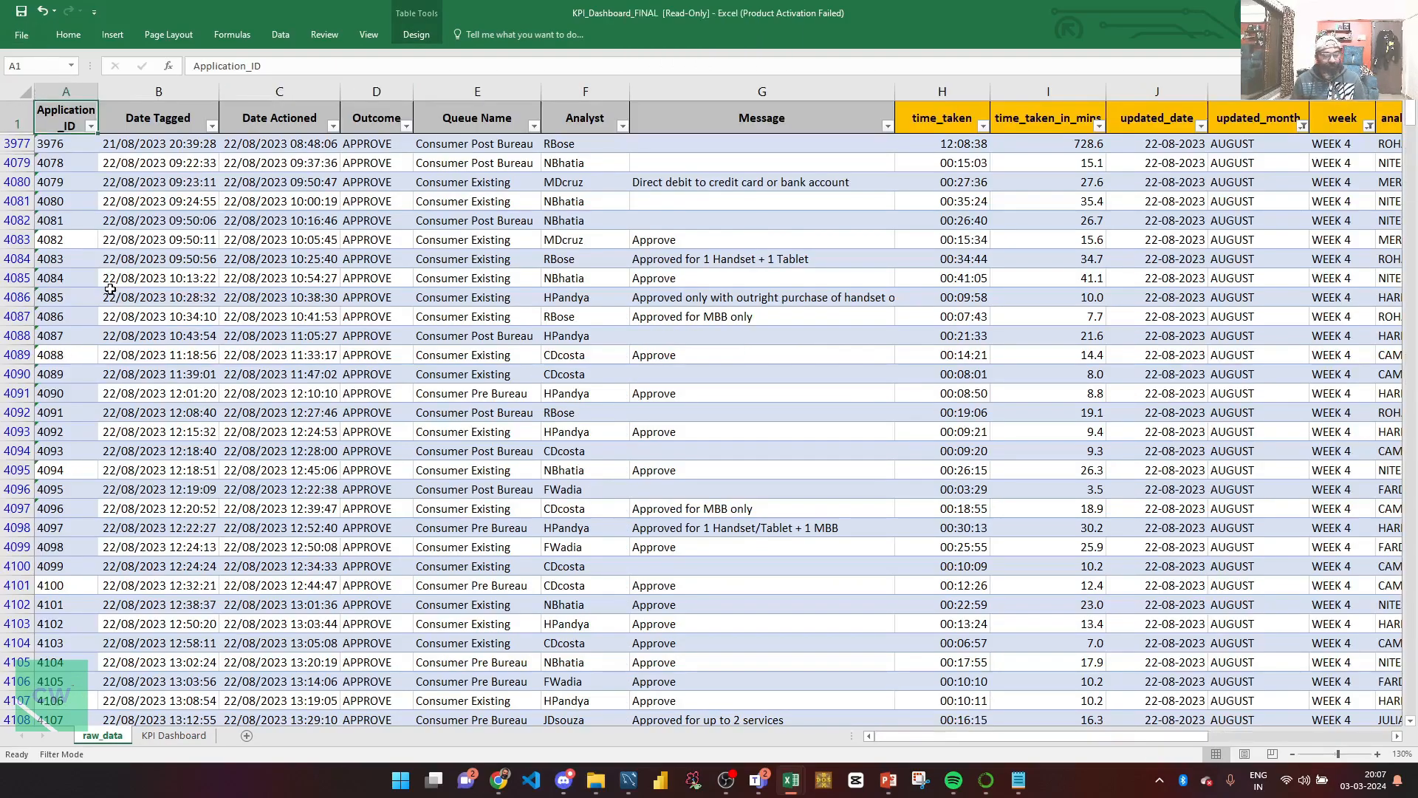
key(ctrl+shift+l)
key(ctrl+shift+l)
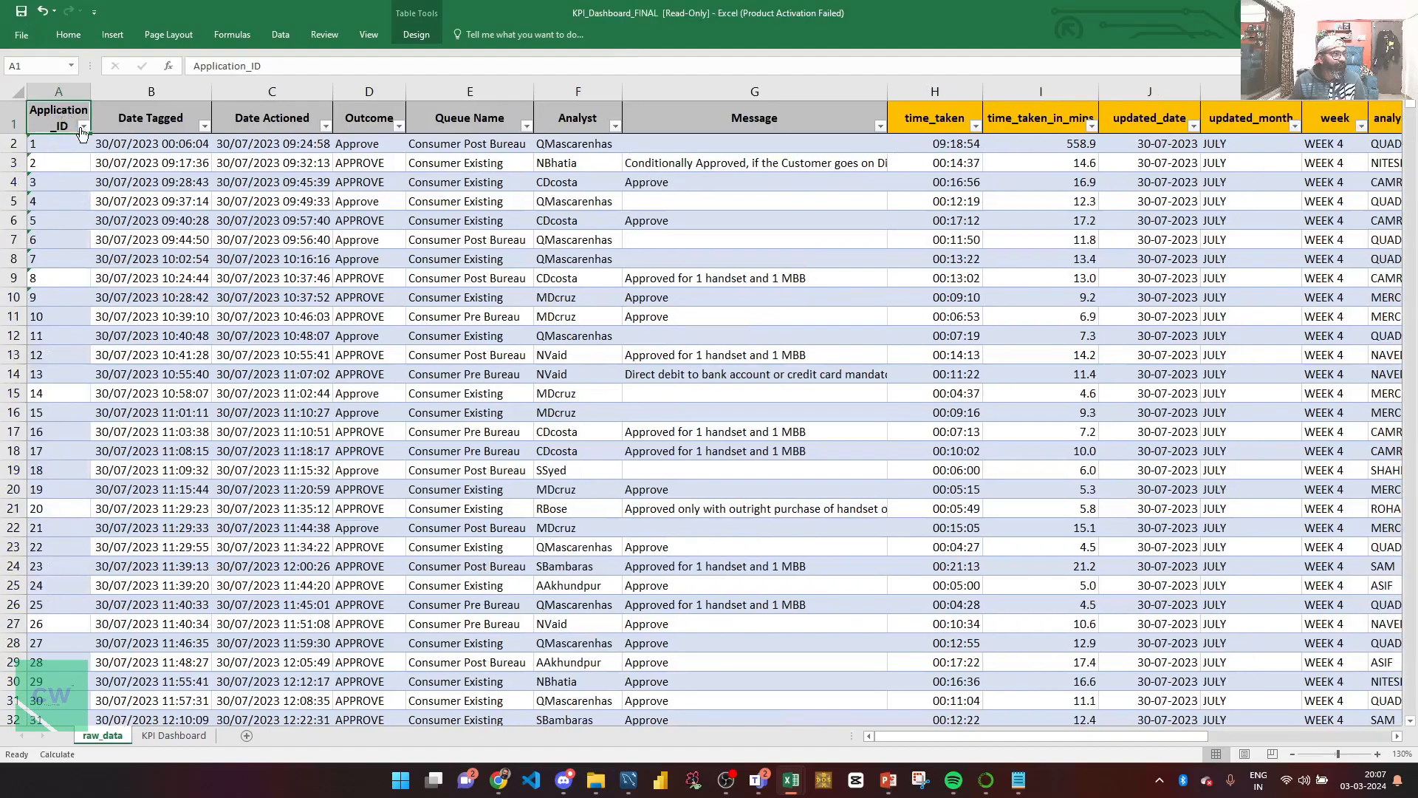
key(ctrl+shift+Right)
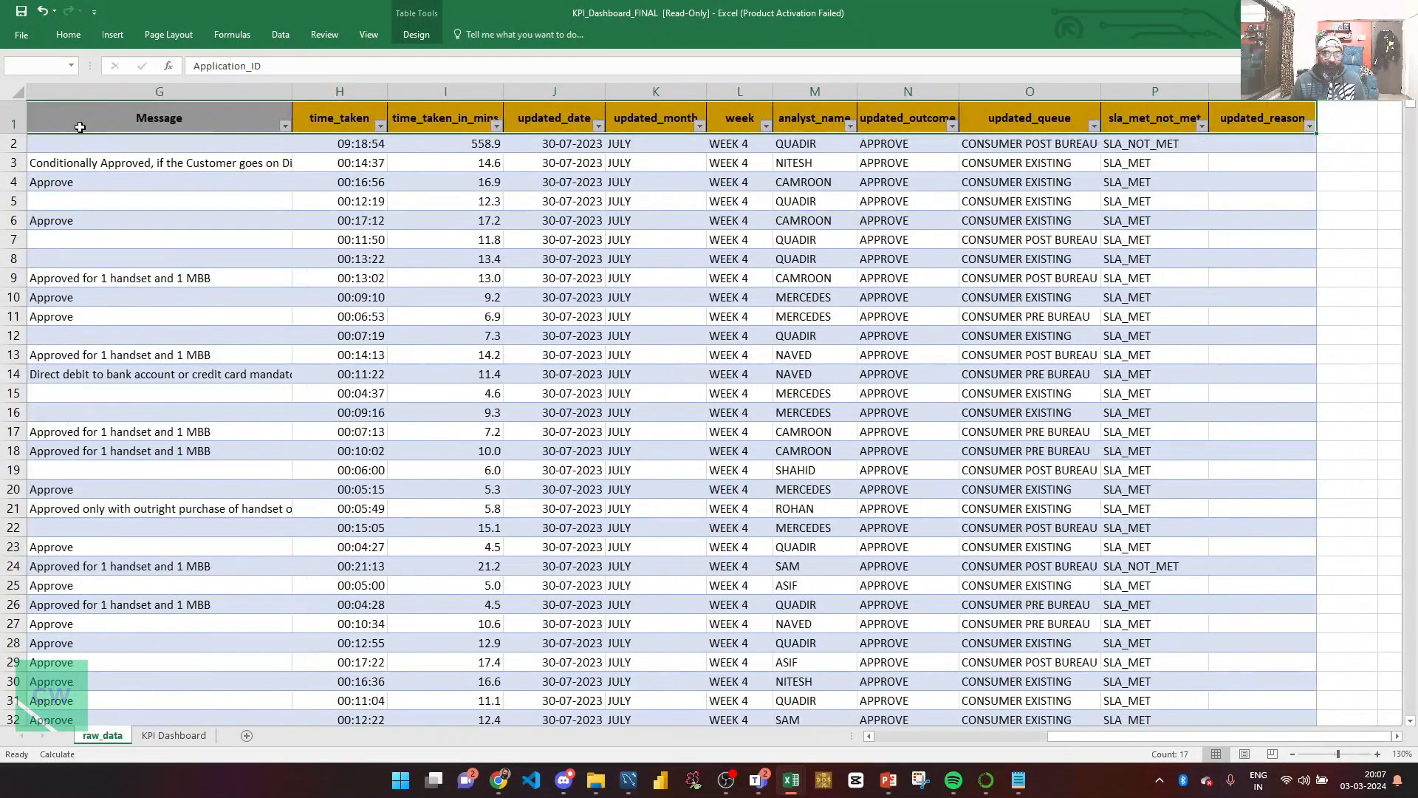
key(ctrl+shift+Down)
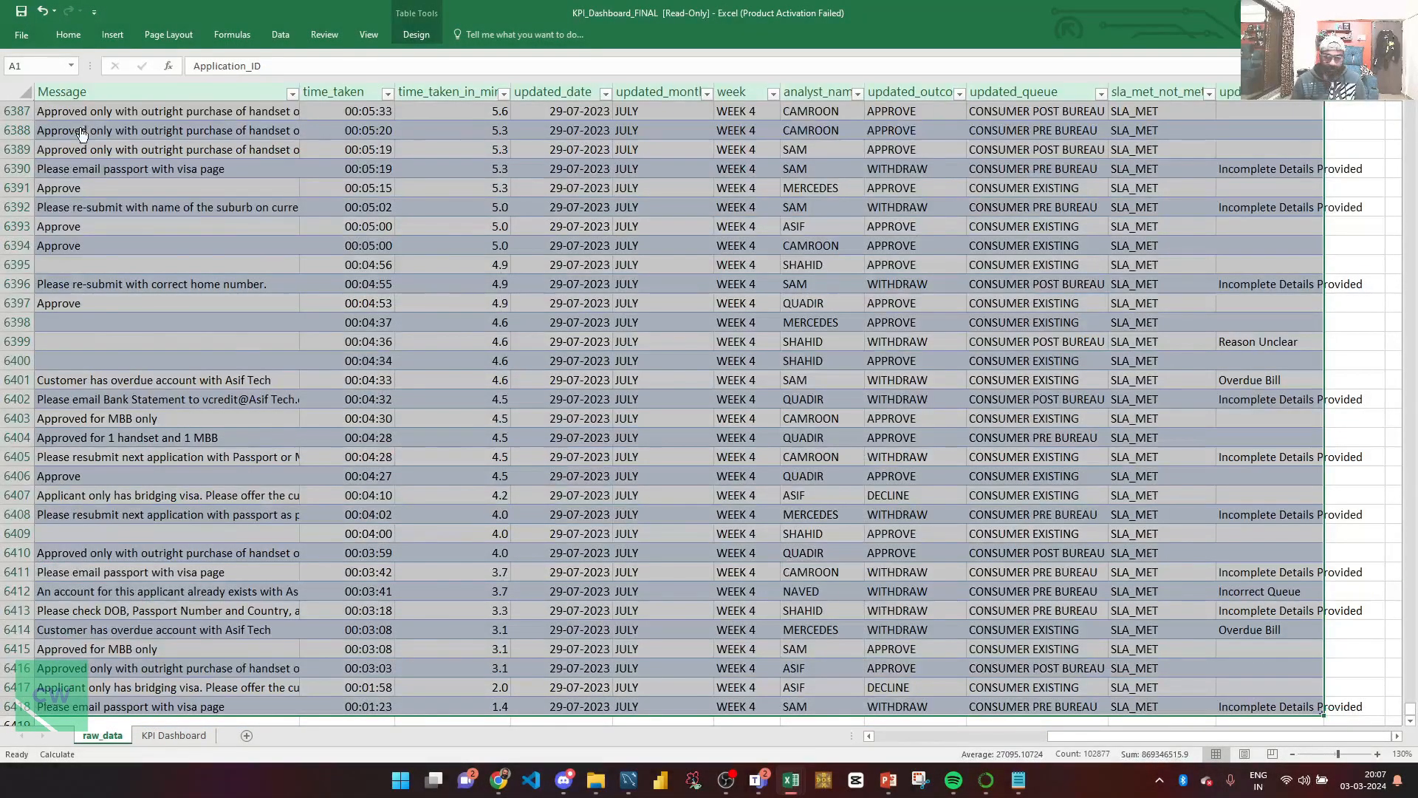
key(ctrl+Home)
key(ctrl+shift+Right)
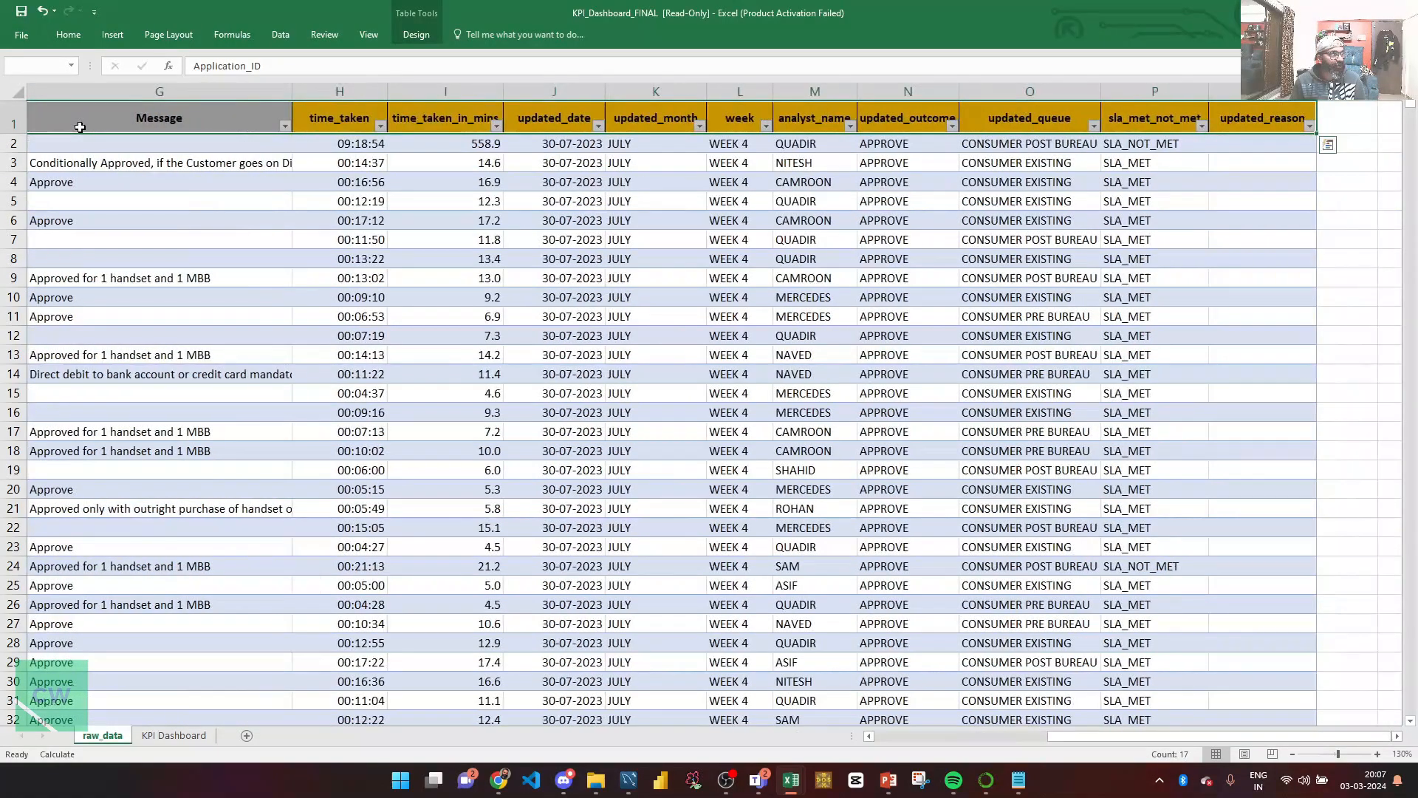
key(ctrl+shift+Down)
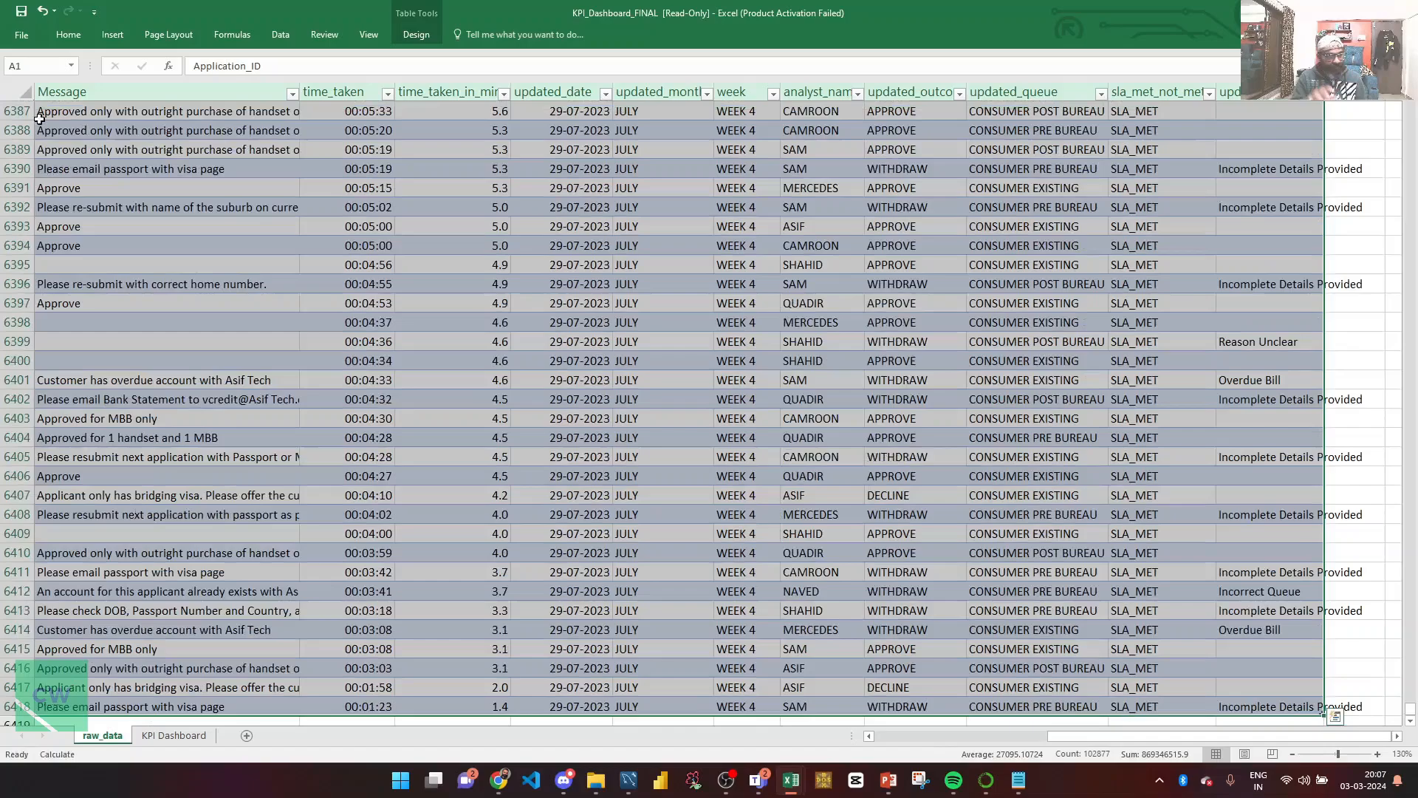
Step: Insert a PivotChart & PivotTable from tbl_raw_data on a new worksheet
click(118, 34)
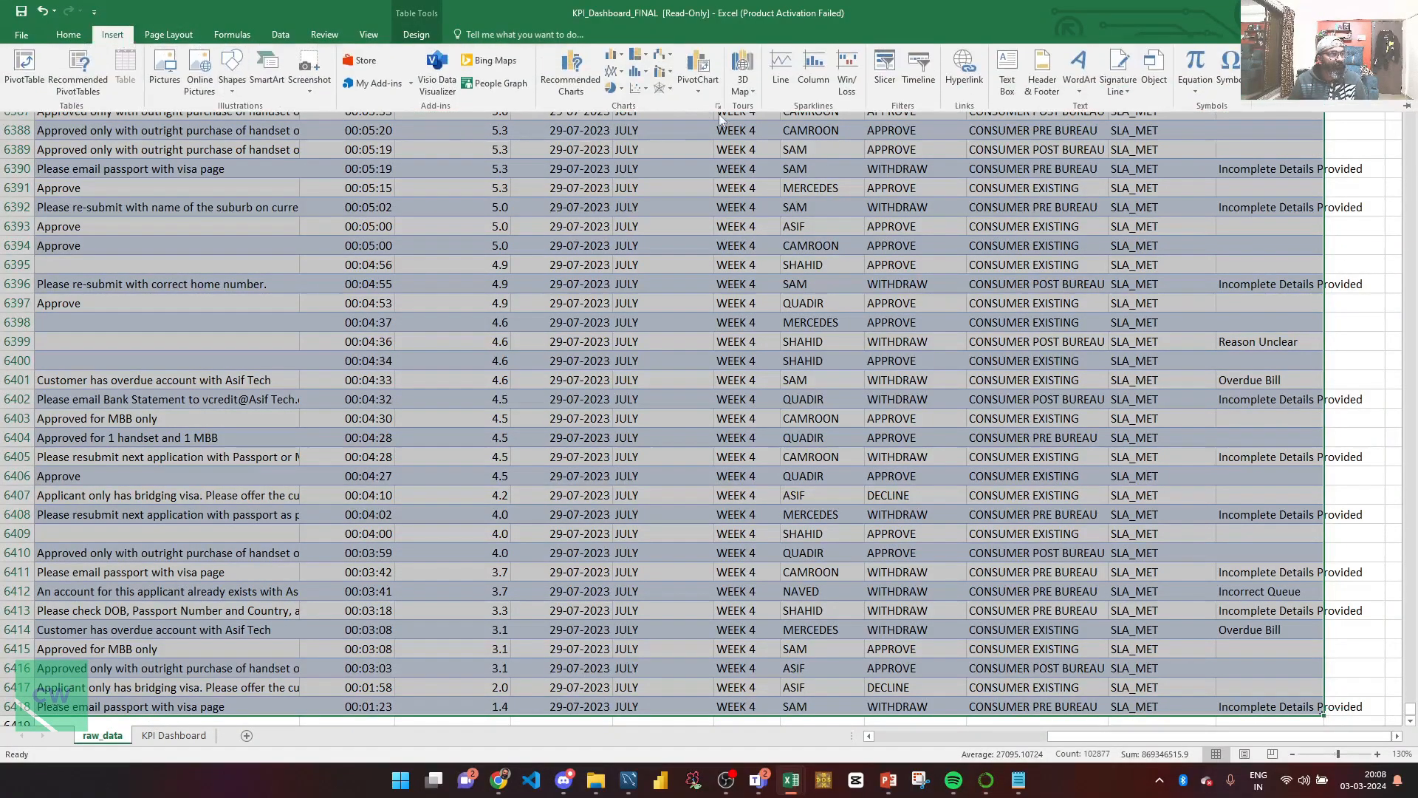
click(698, 87)
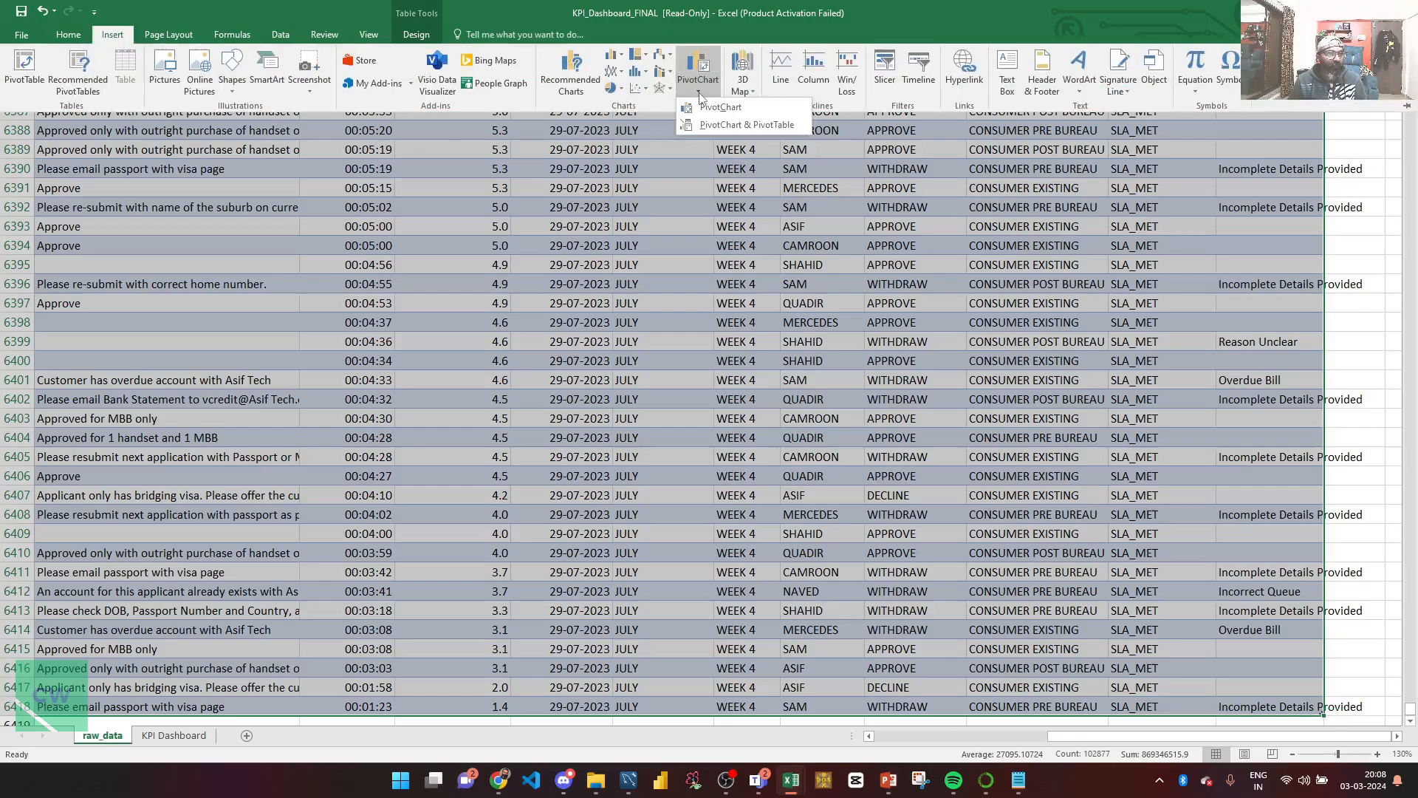
click(722, 124)
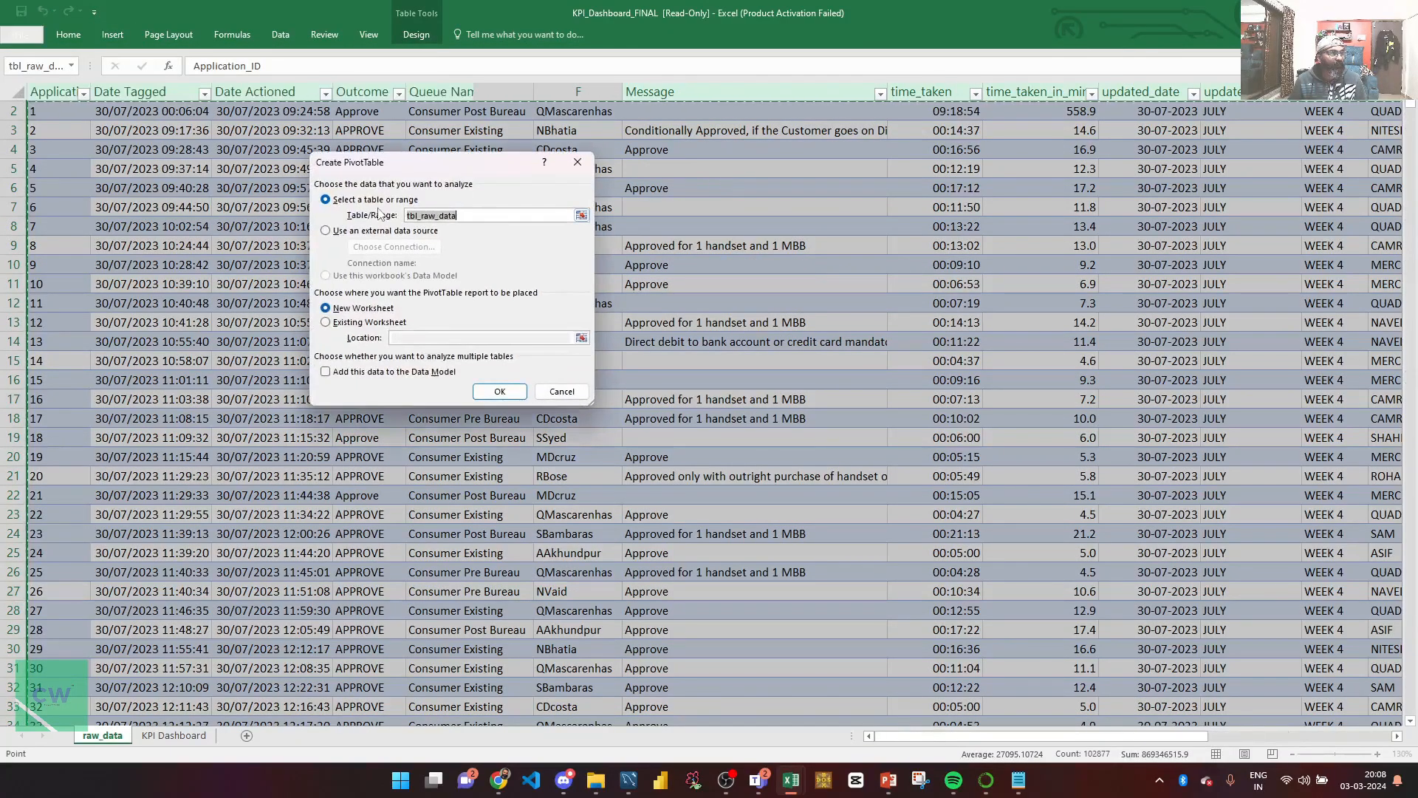
click(462, 220)
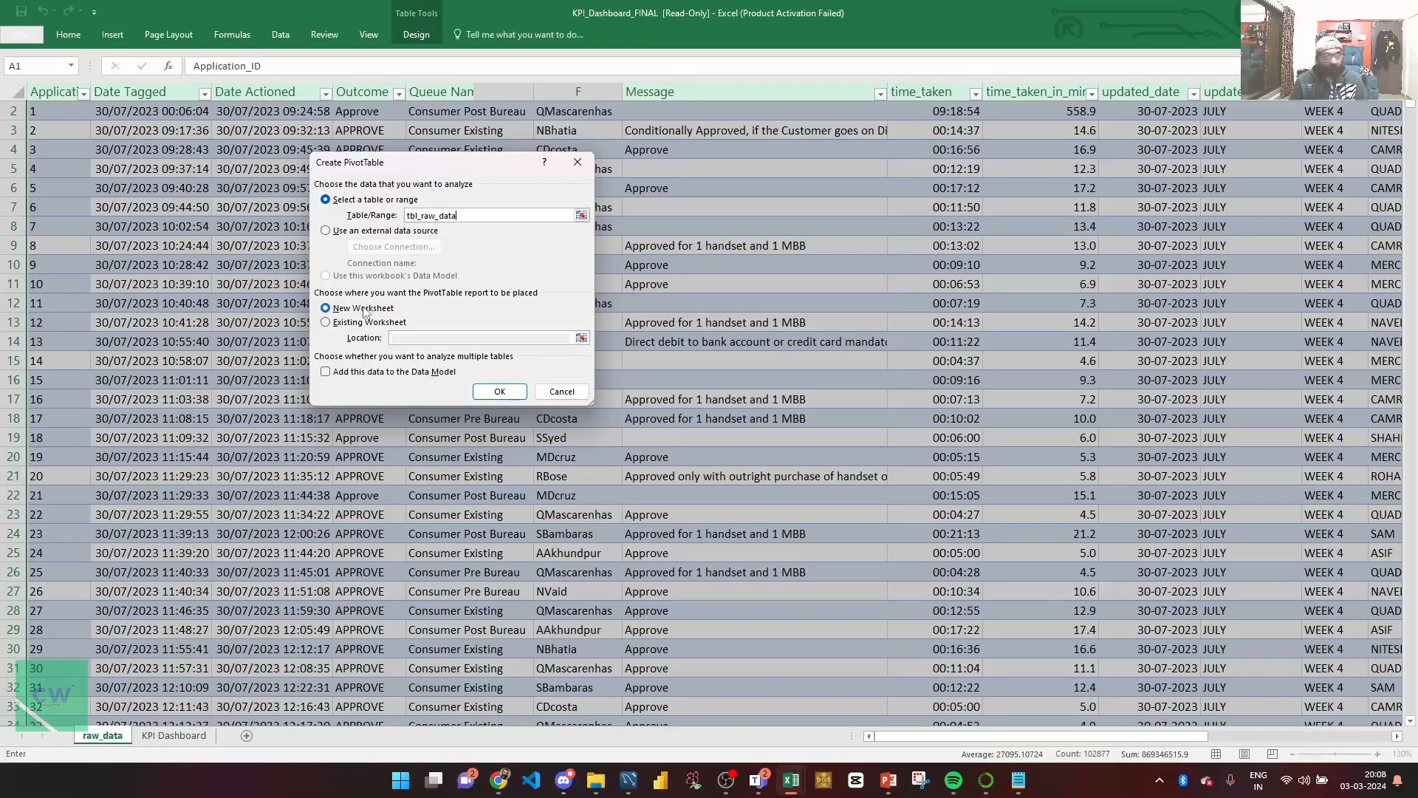
click(488, 397)
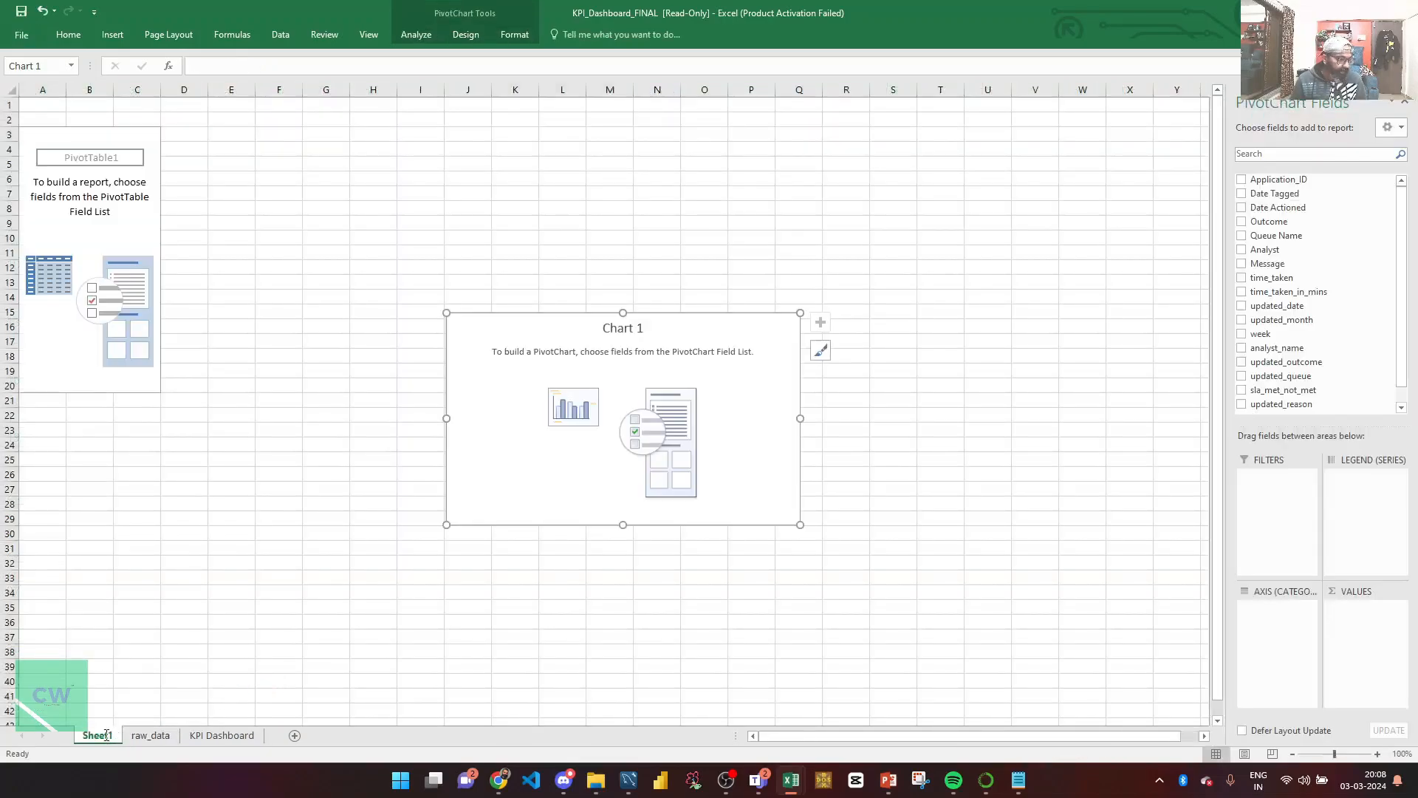
double_click(107, 734)
text(for va)
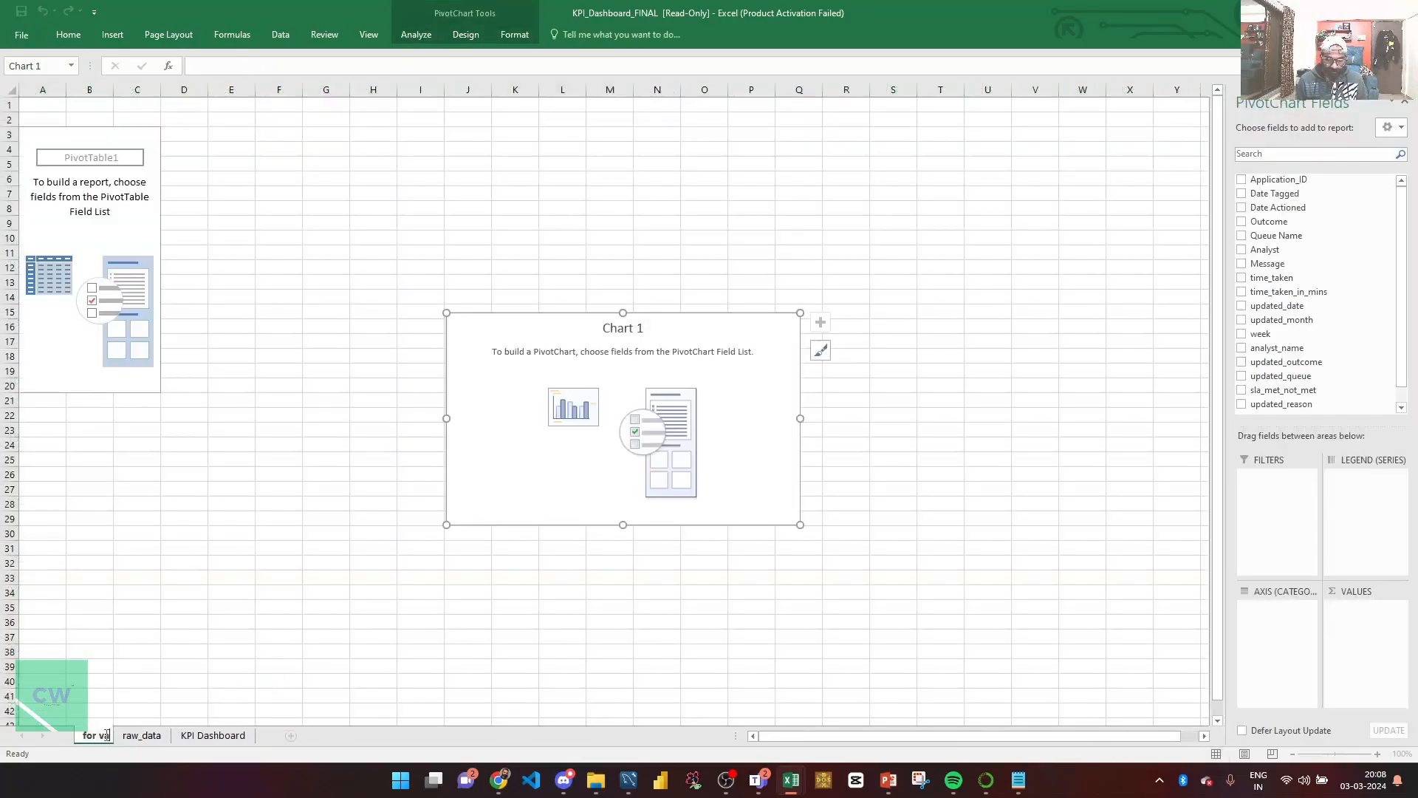
text(lidation)
key(Return)
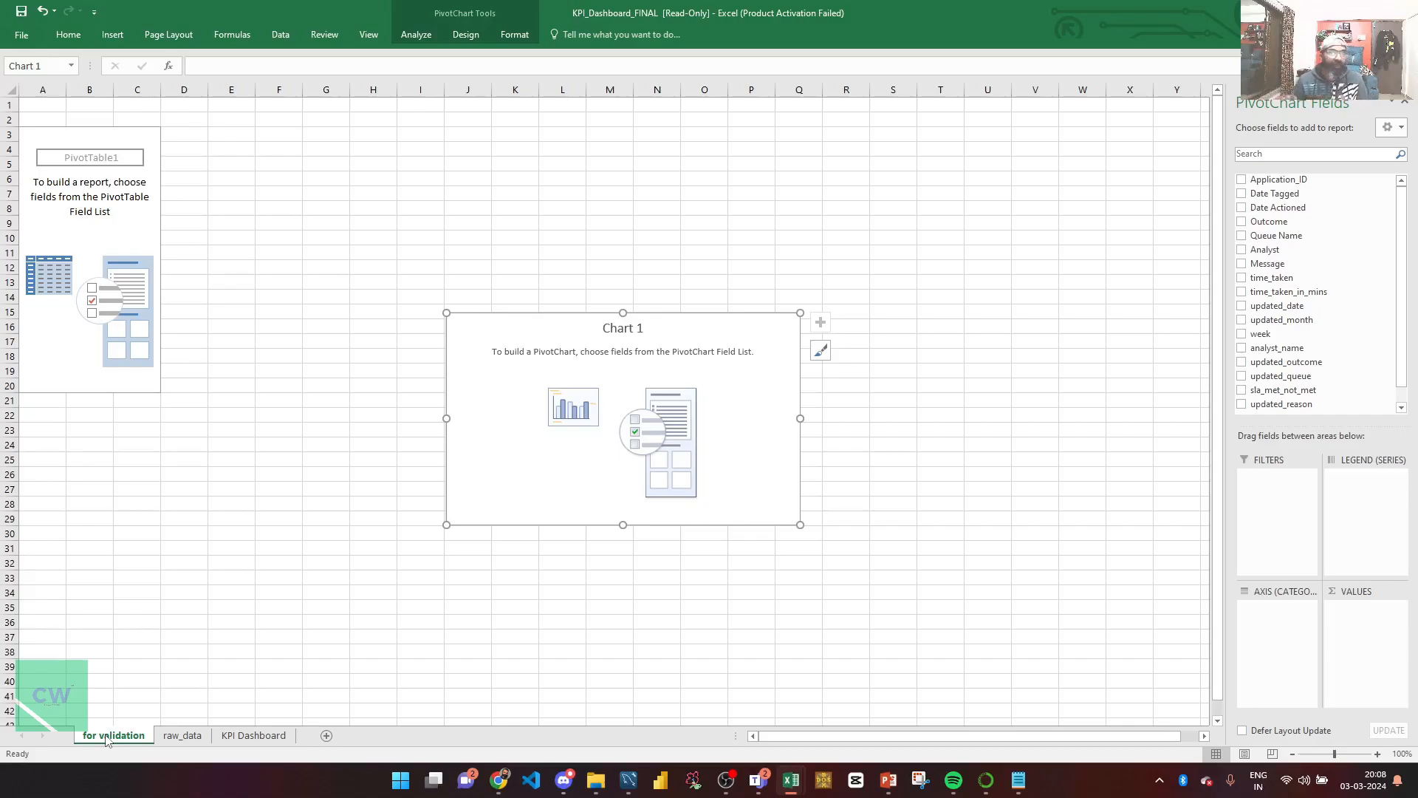
key(Delete)
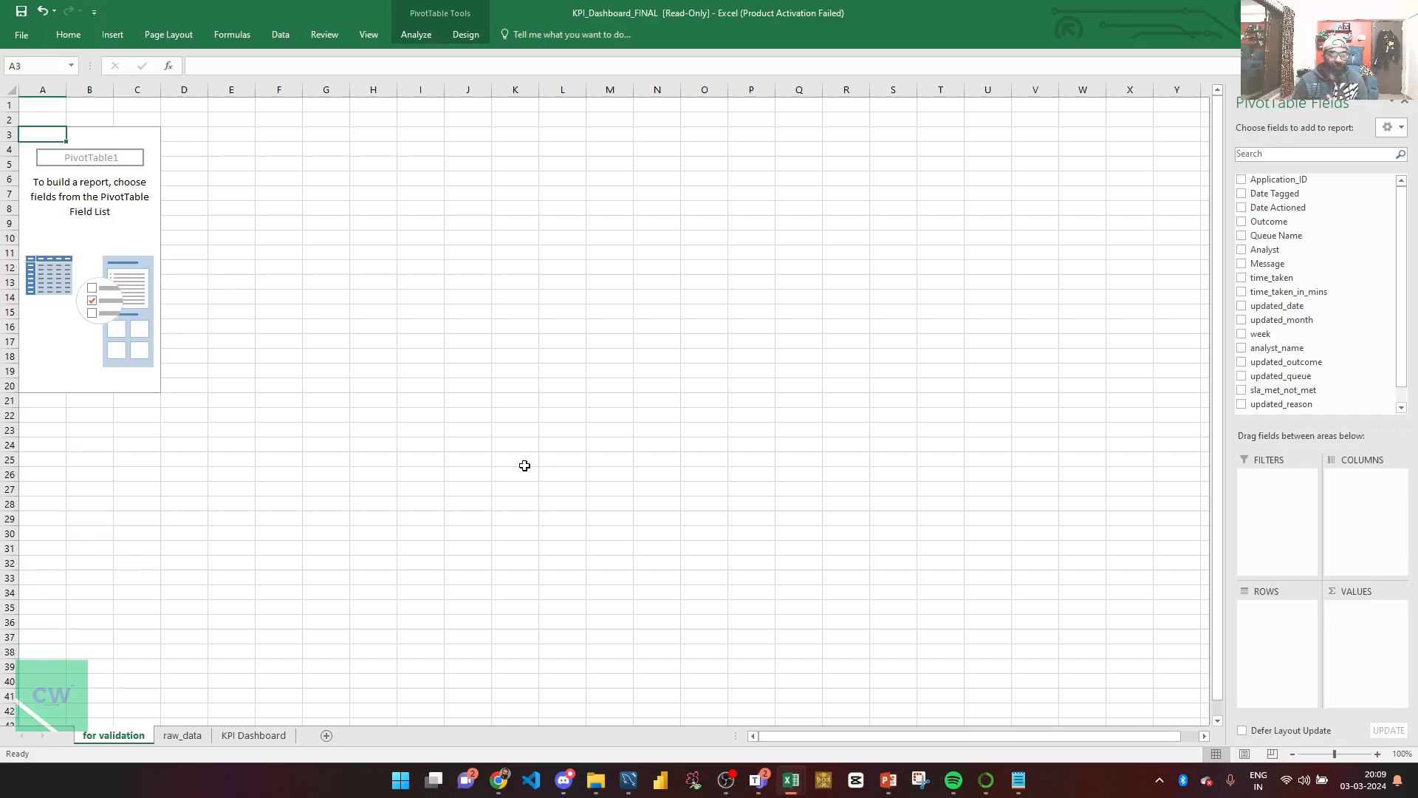
click(103, 249)
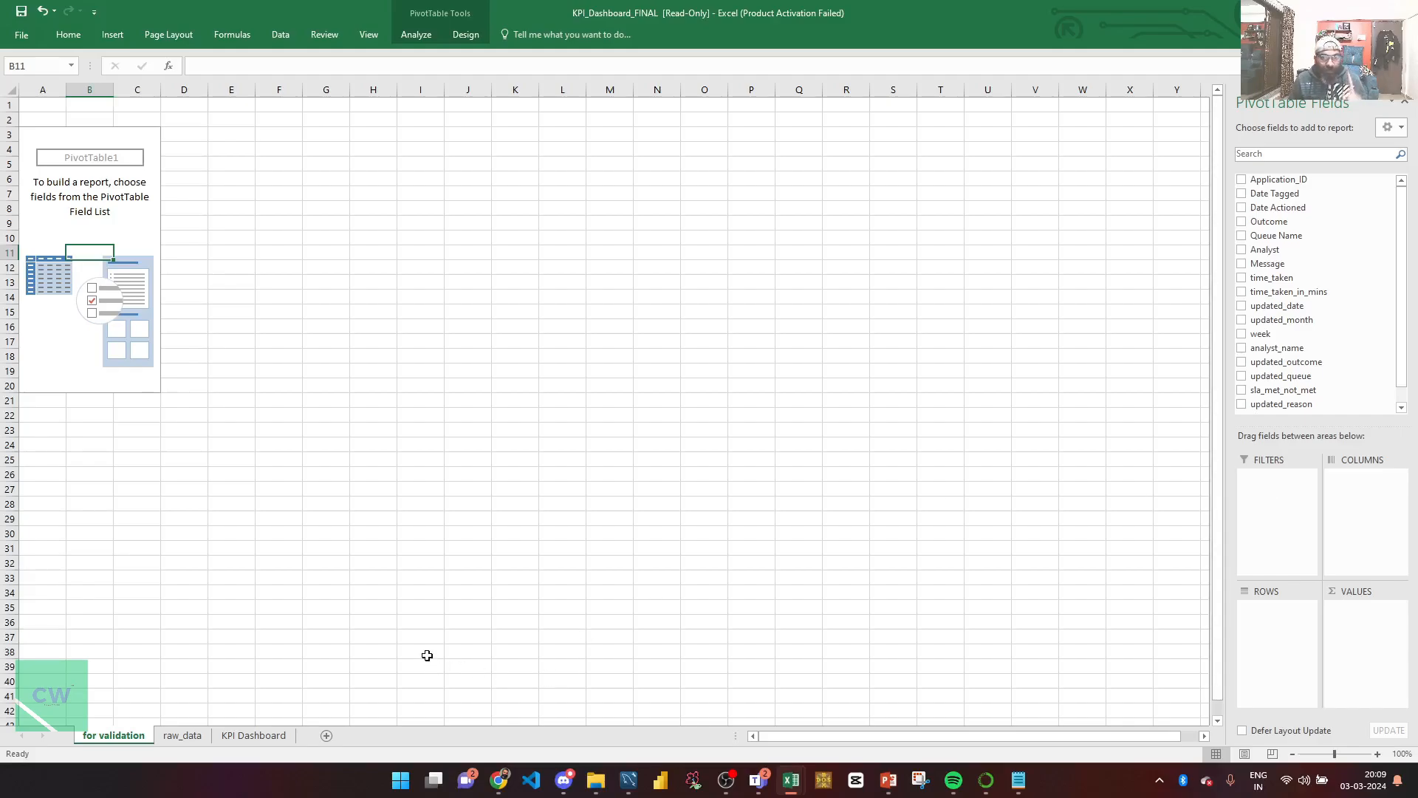
Step: Check the dashboard's WEEK 4, AUGUST and % of Applications Approved figures, then return to for validation
click(255, 735)
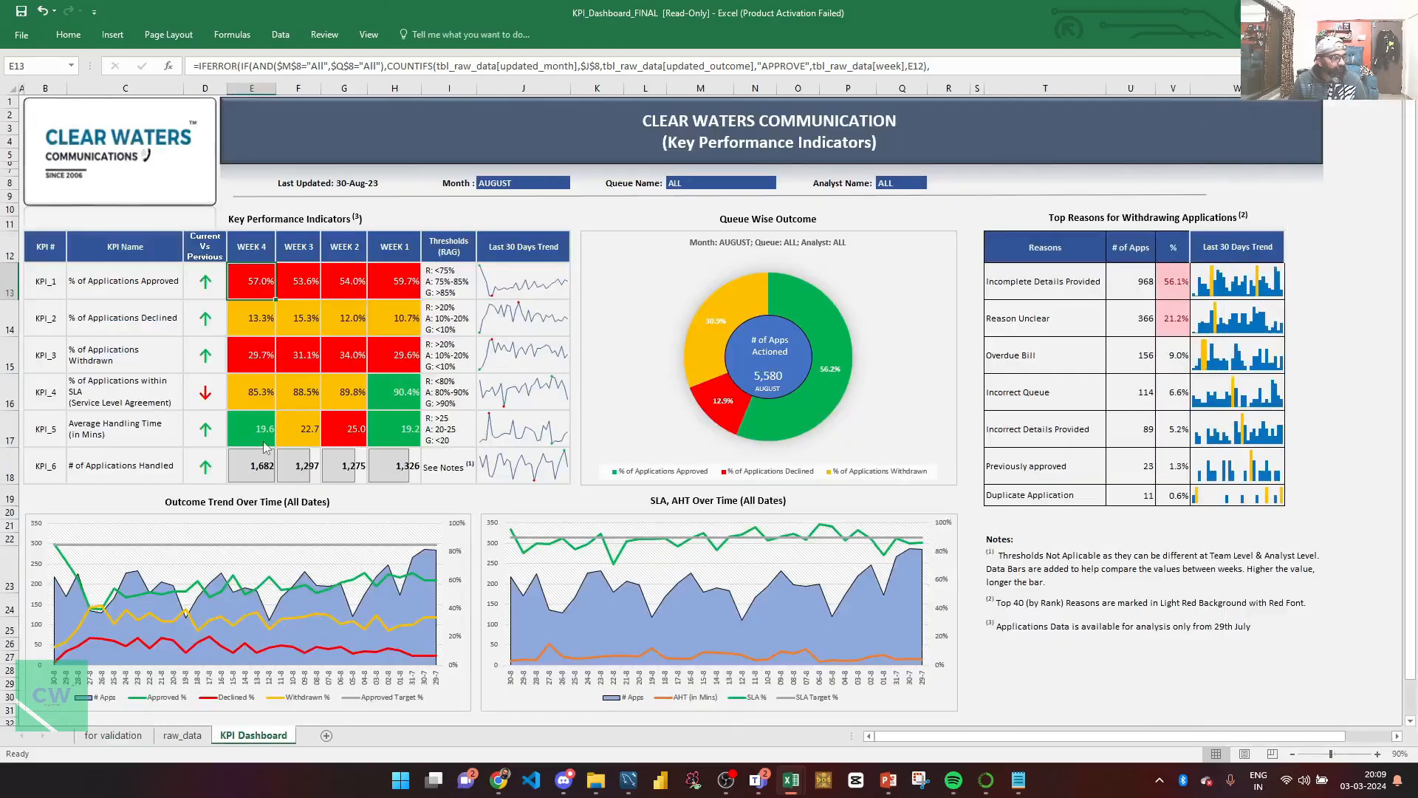
click(246, 254)
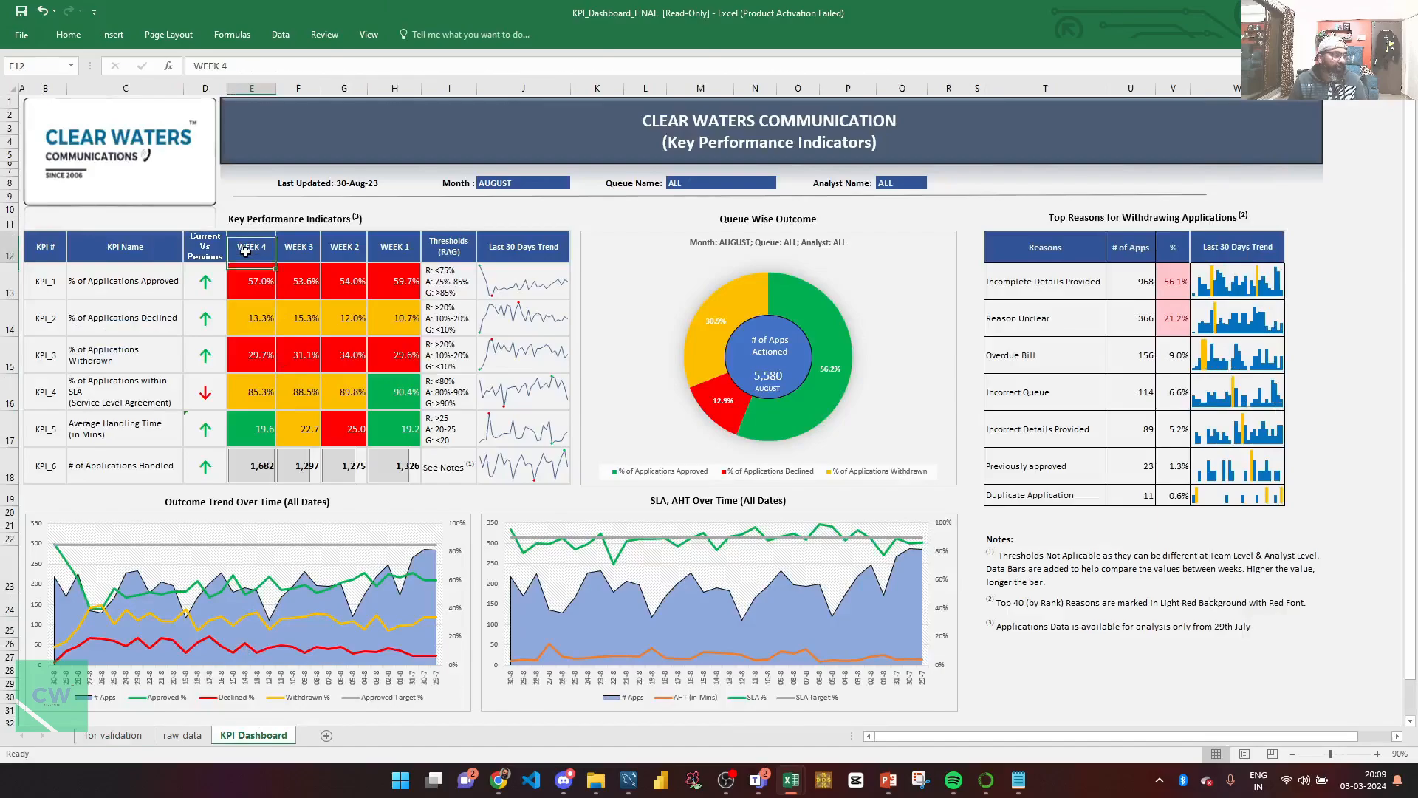
click(493, 184)
click(129, 288)
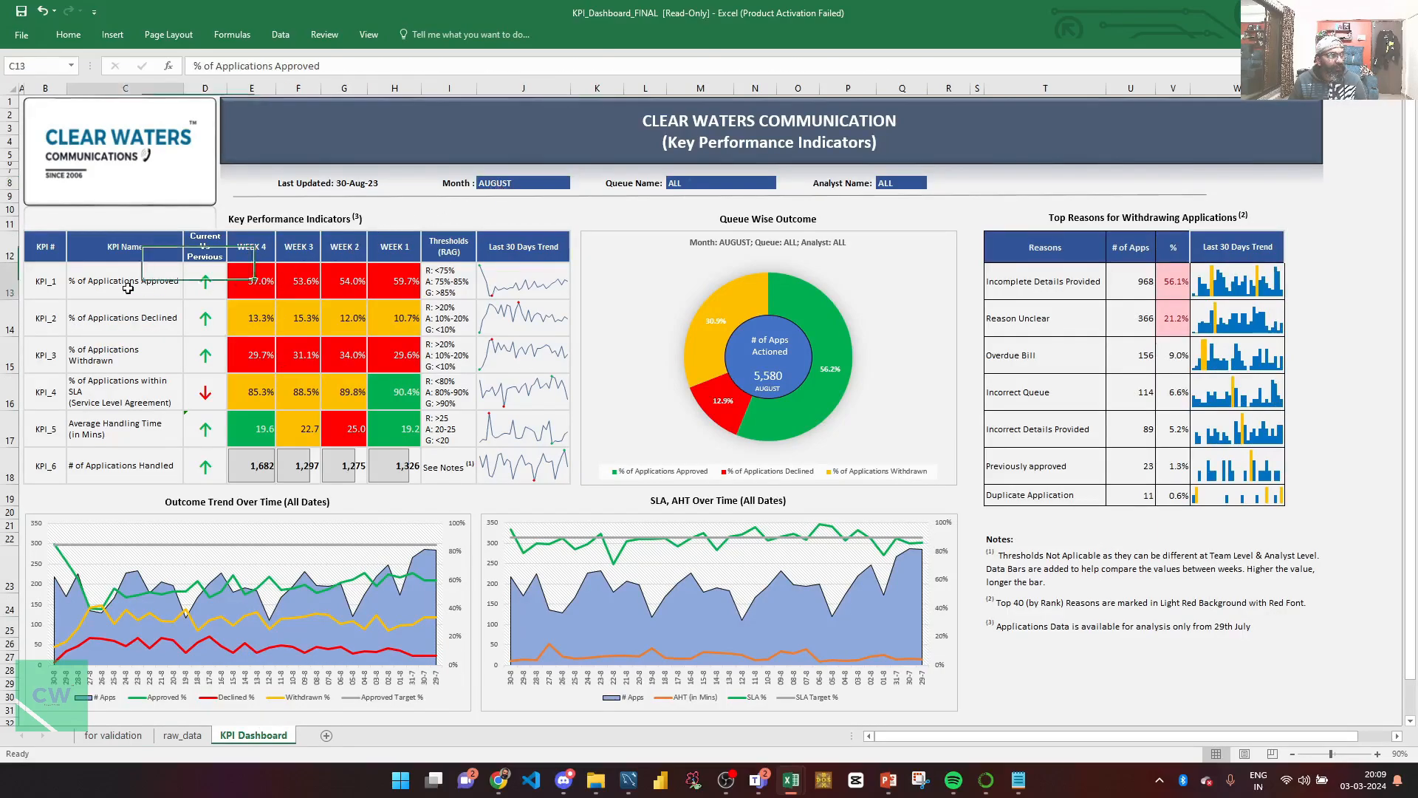
click(129, 741)
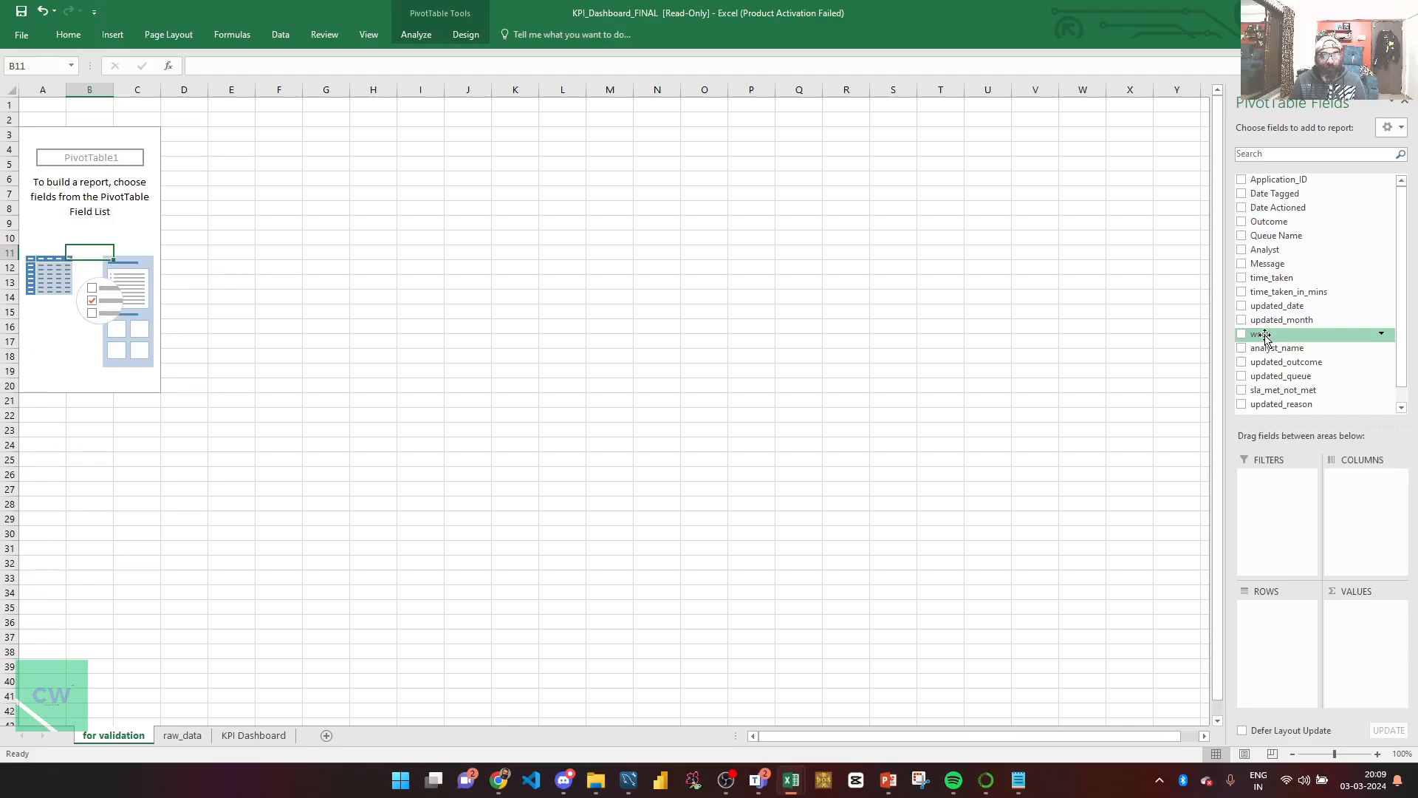
Step: Add week as a pivot report filter set to WEEK 4
drag(1264, 335, 1274, 495)
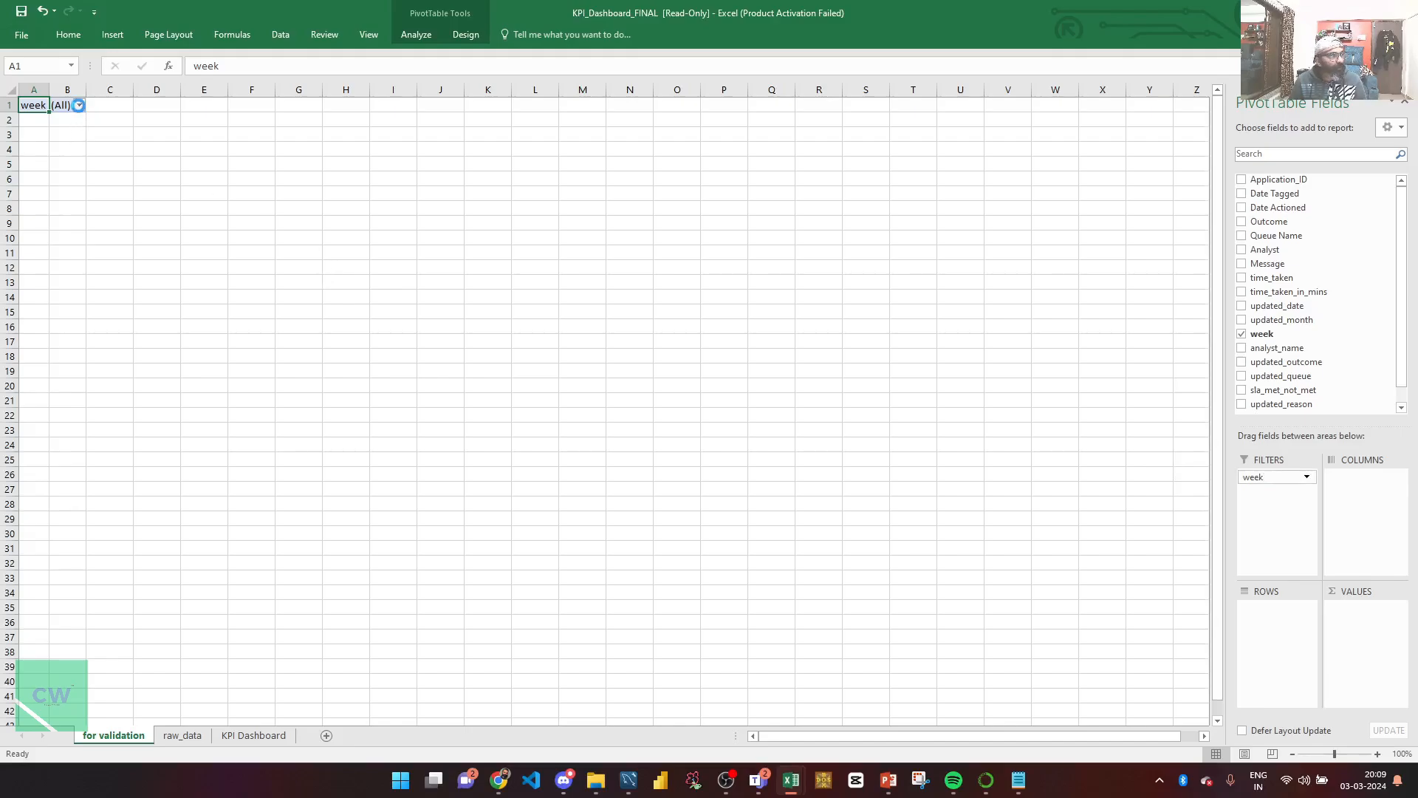
click(78, 105)
click(36, 186)
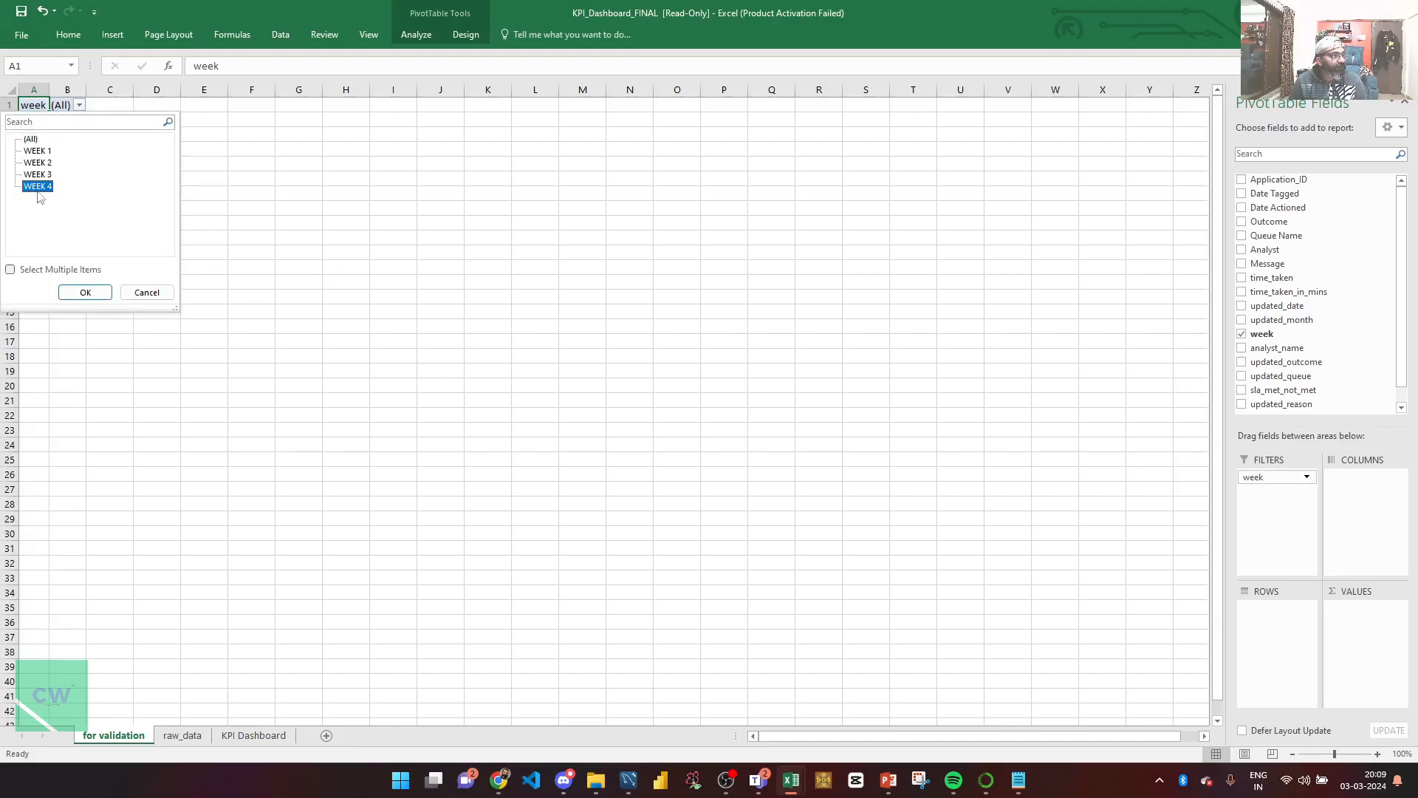
click(84, 292)
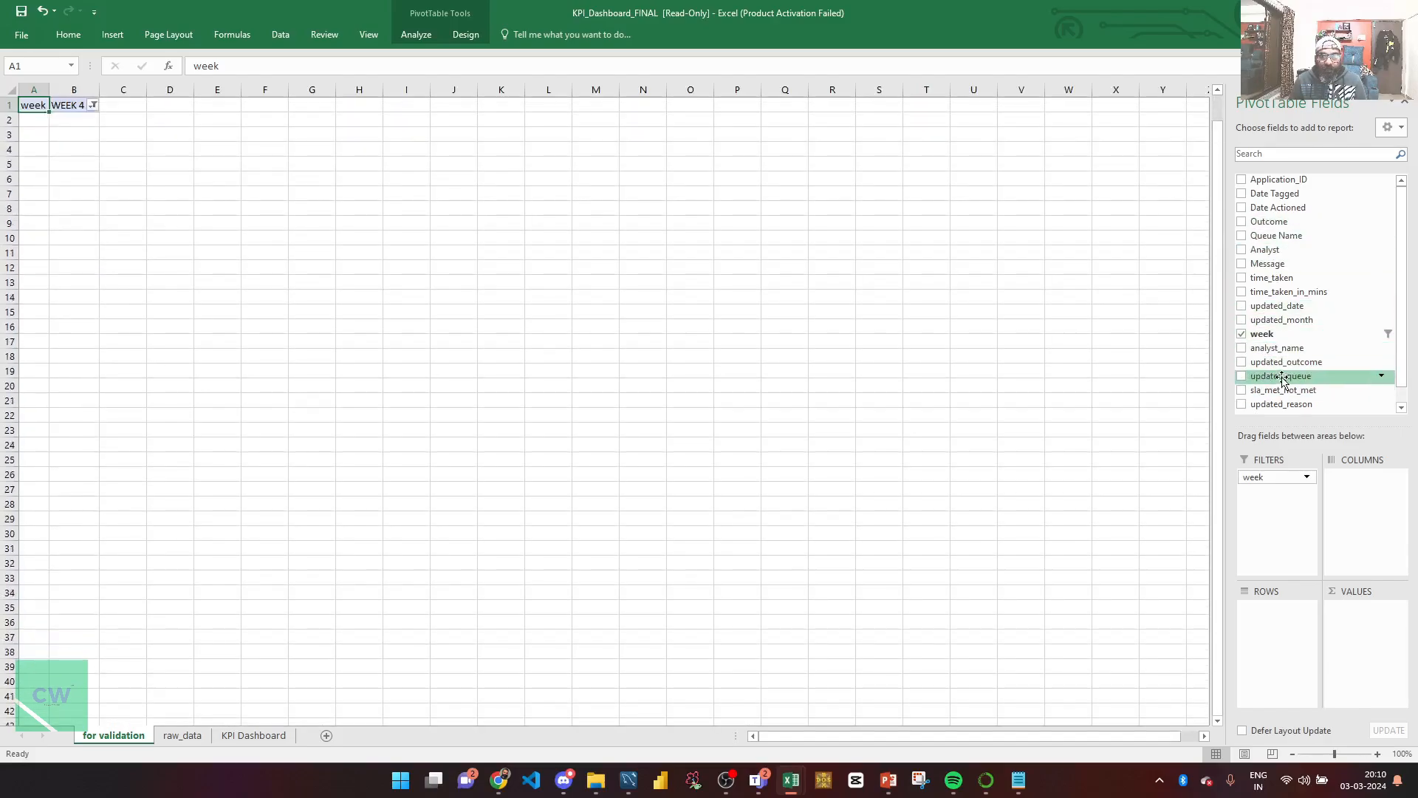
Step: Put updated_outcome in pivot rows and add an updated_month filter set to AUGUST
drag(1277, 362, 1274, 630)
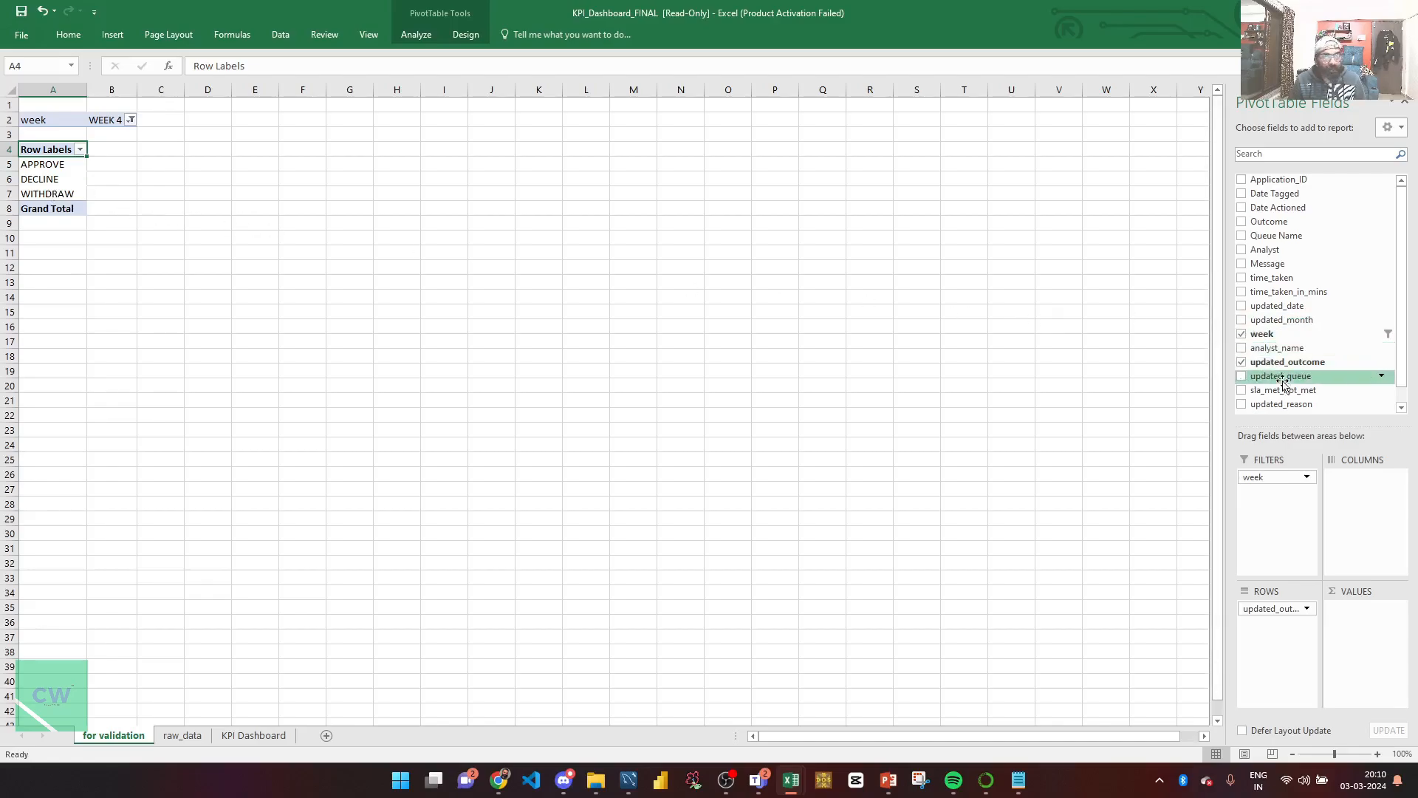
drag(1281, 319, 1268, 493)
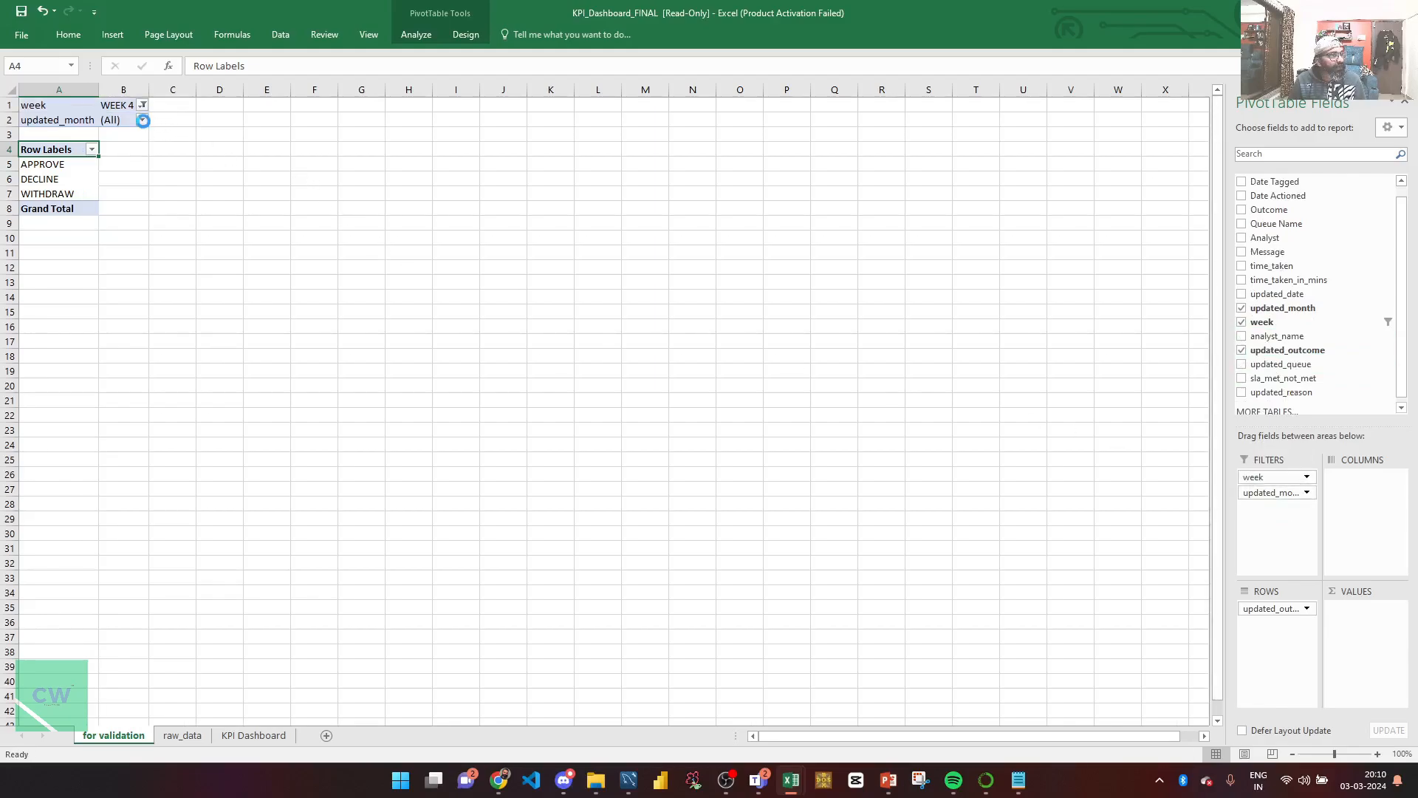
click(142, 119)
click(39, 178)
click(86, 308)
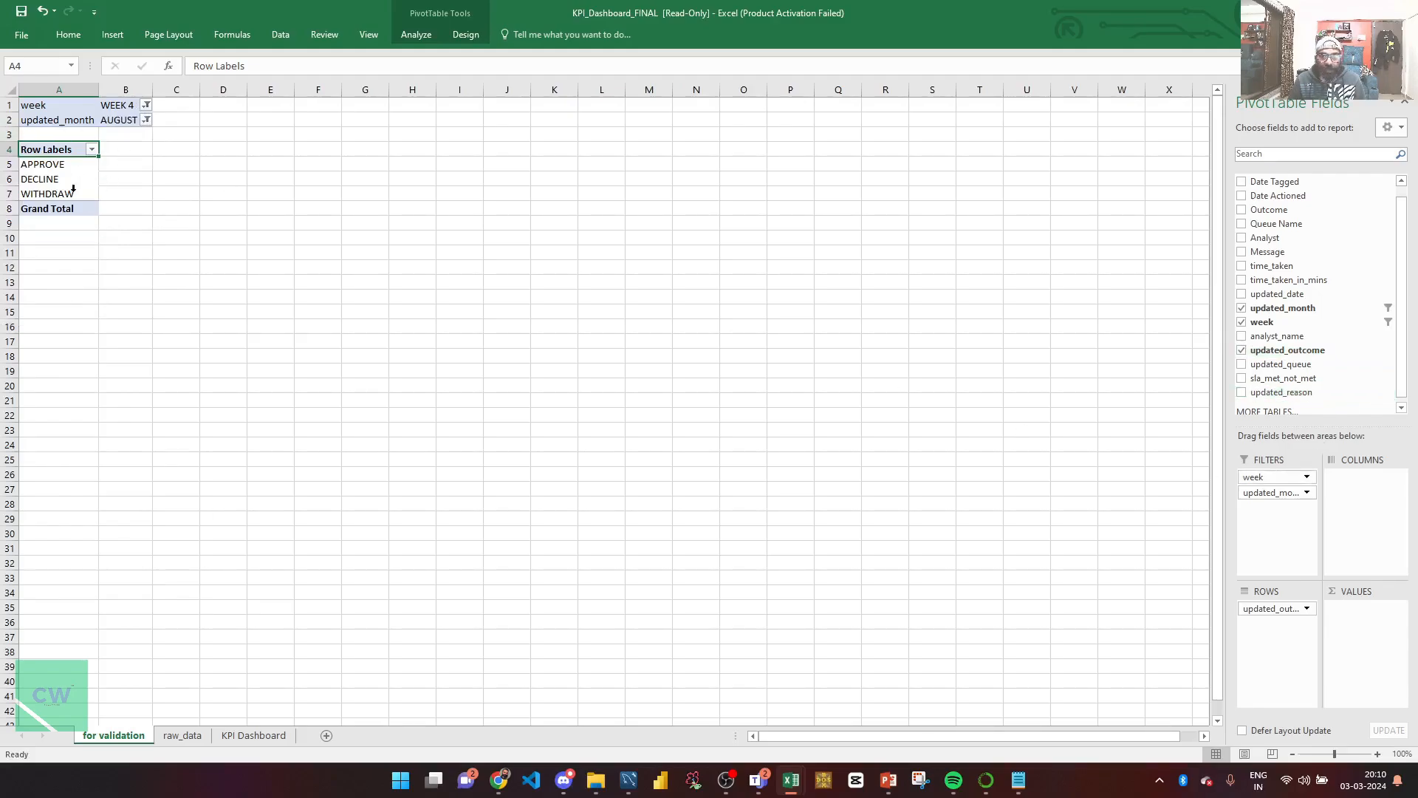
Step: Review the DECLINE and WITHDRAW outcome rows in the pivot
click(51, 179)
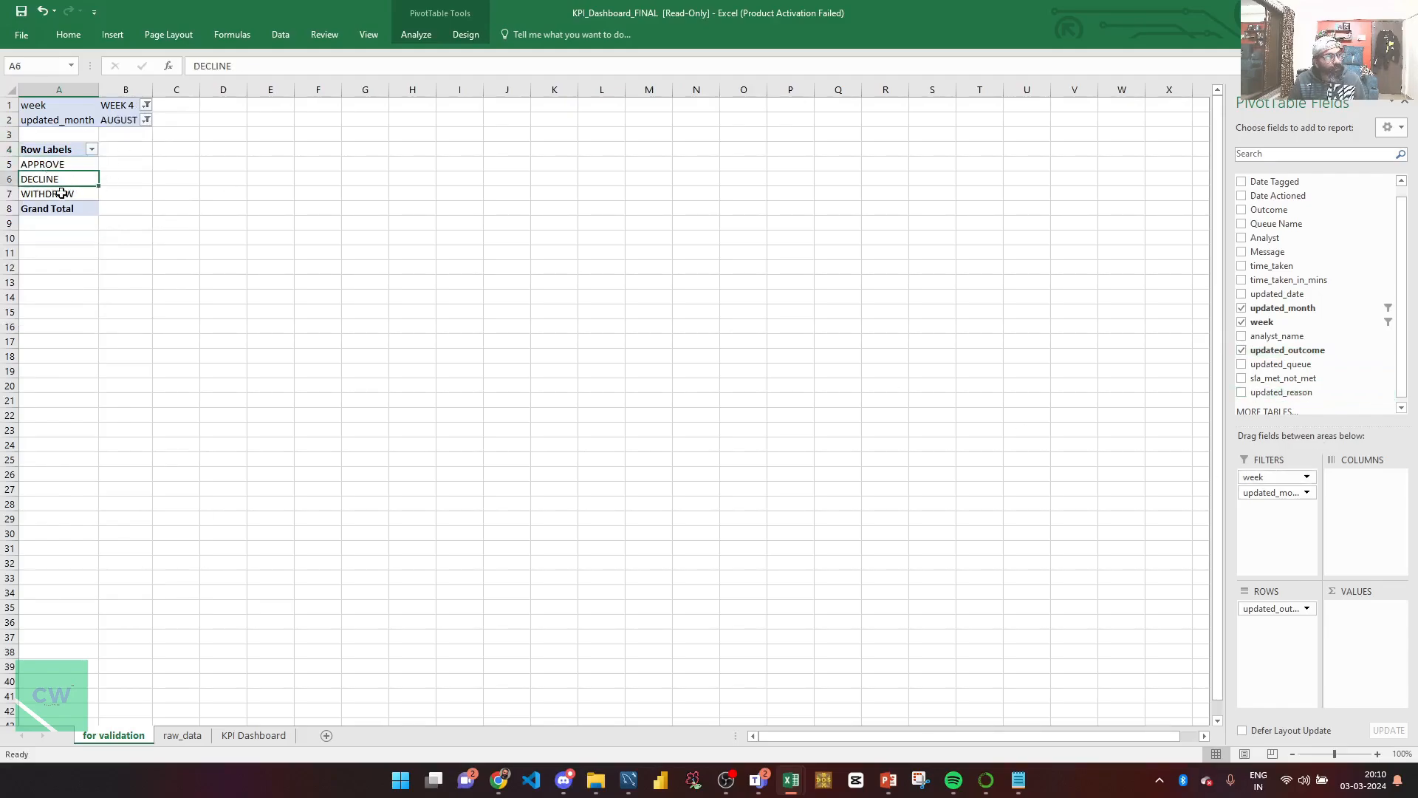
click(62, 194)
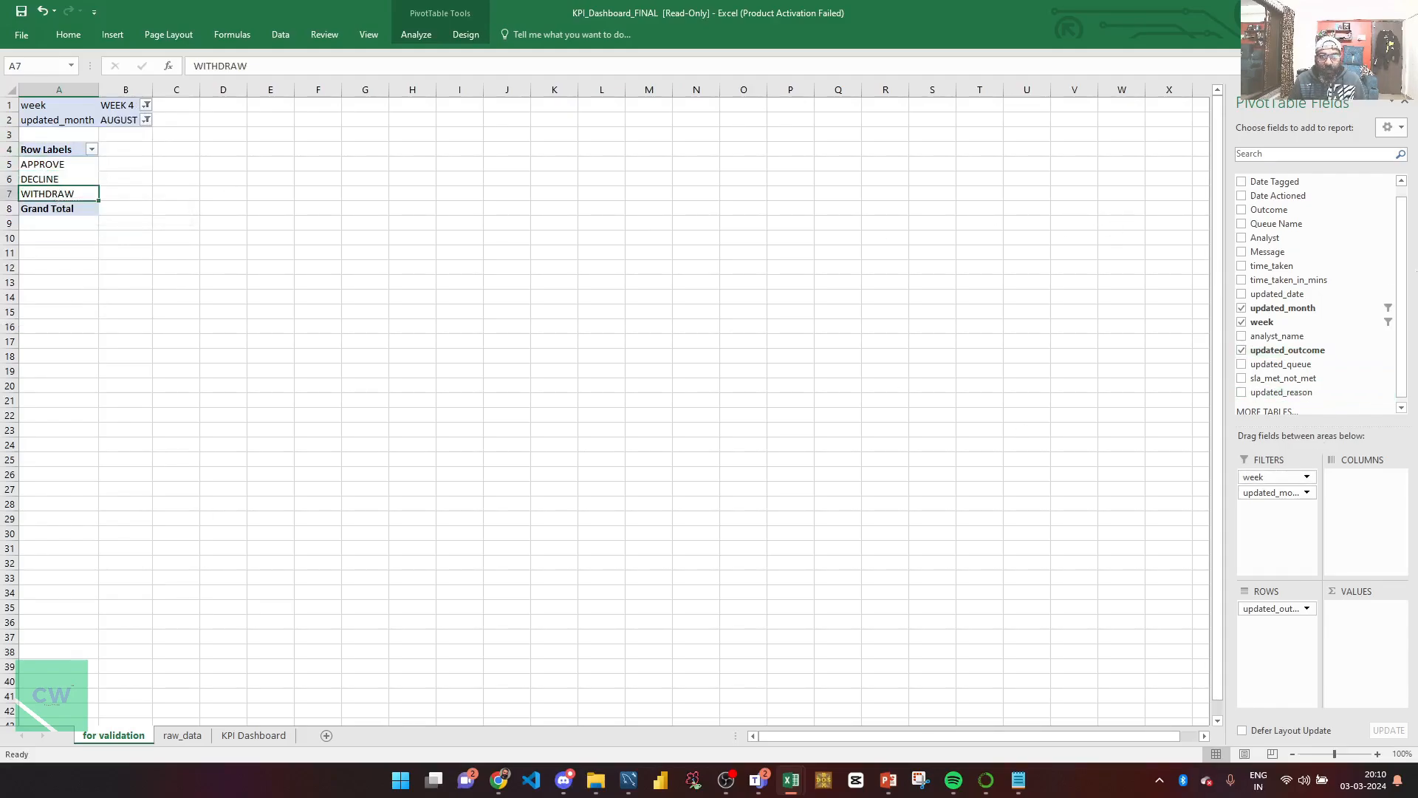
scroll(1408, 223, up, 1)
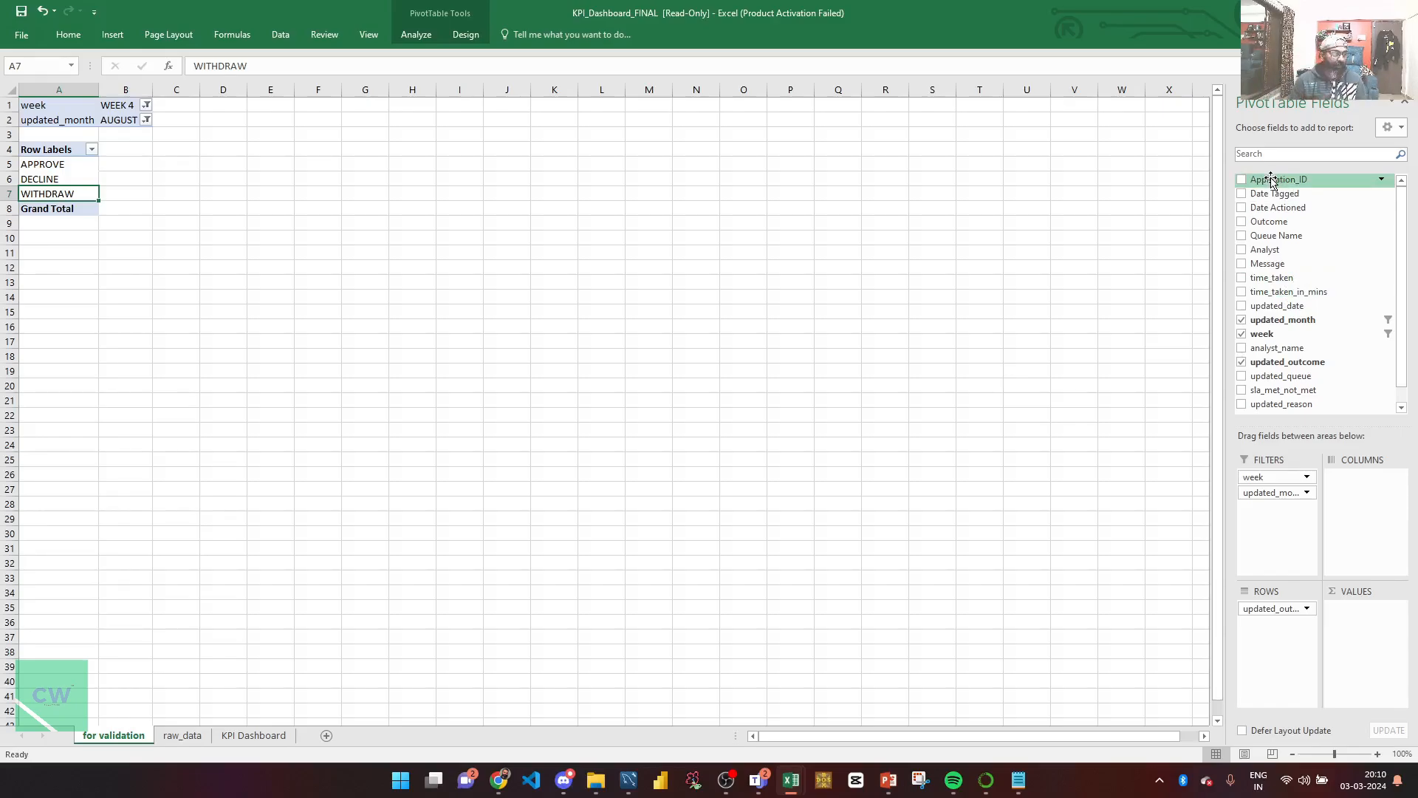
Step: On the raw_data sheet, review the column headers and filter the week column to WEEK 4
click(182, 736)
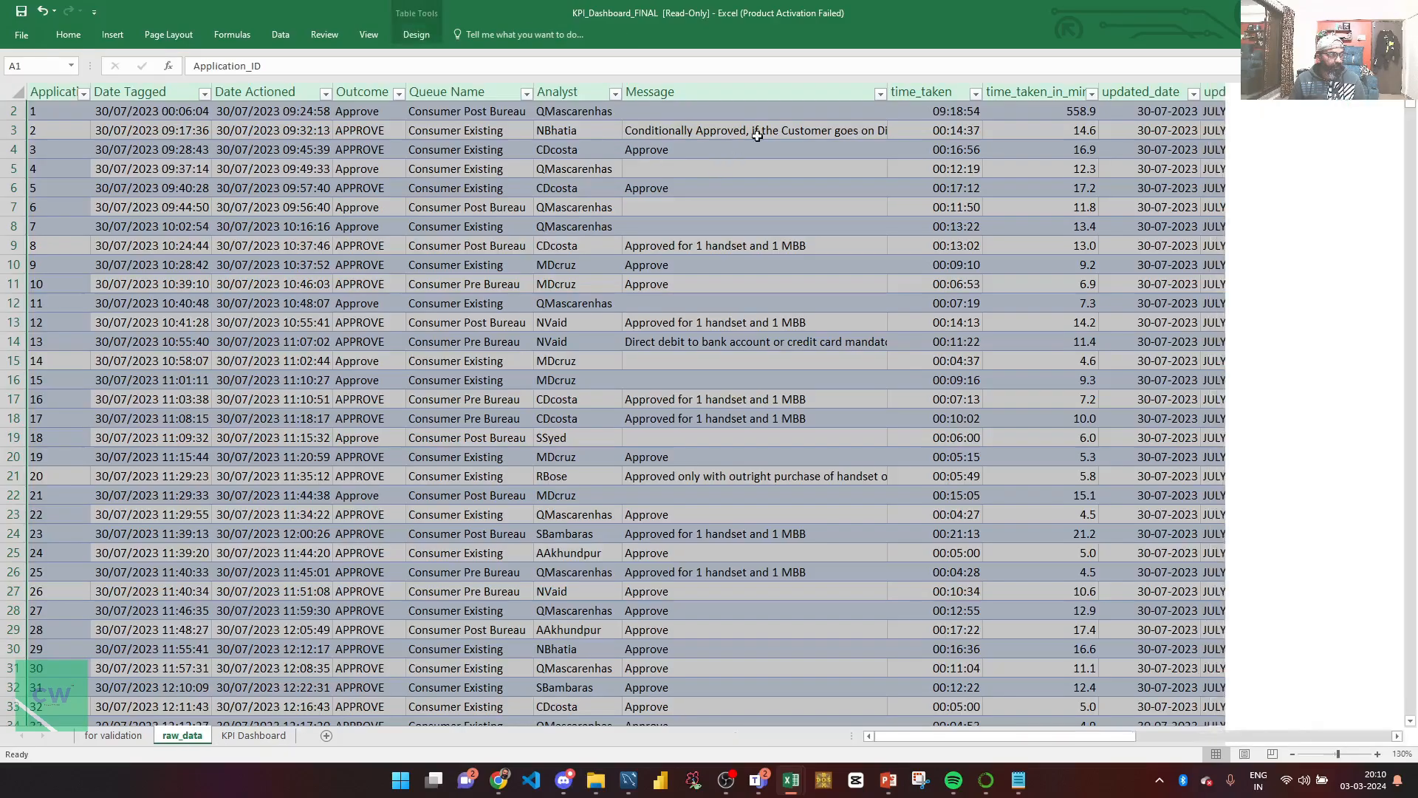
click(792, 94)
key(Up)
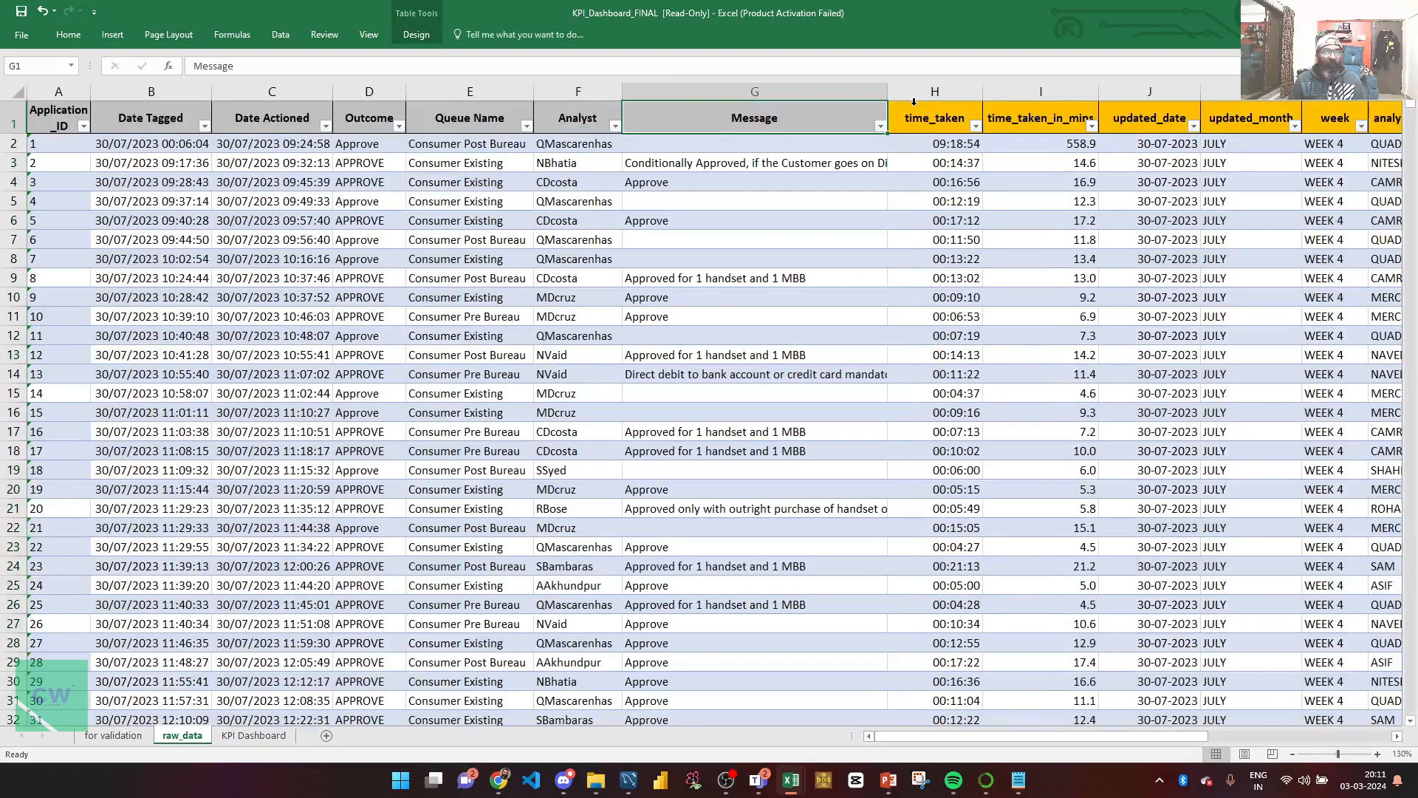
key(Right)
key(Right)
key(Right)
key(Right)
key(Right)
key(Right)
key(Right)
key(Right)
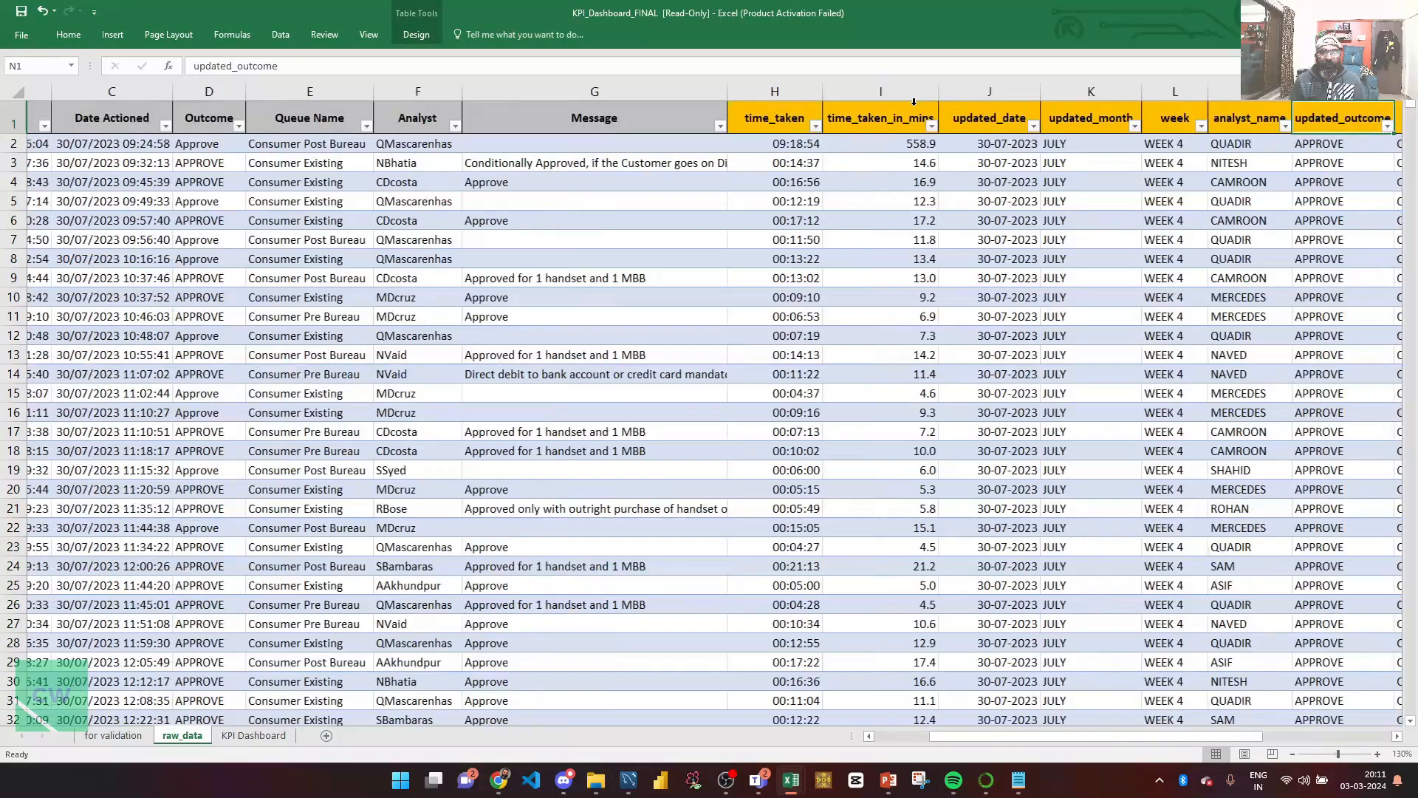
key(Down)
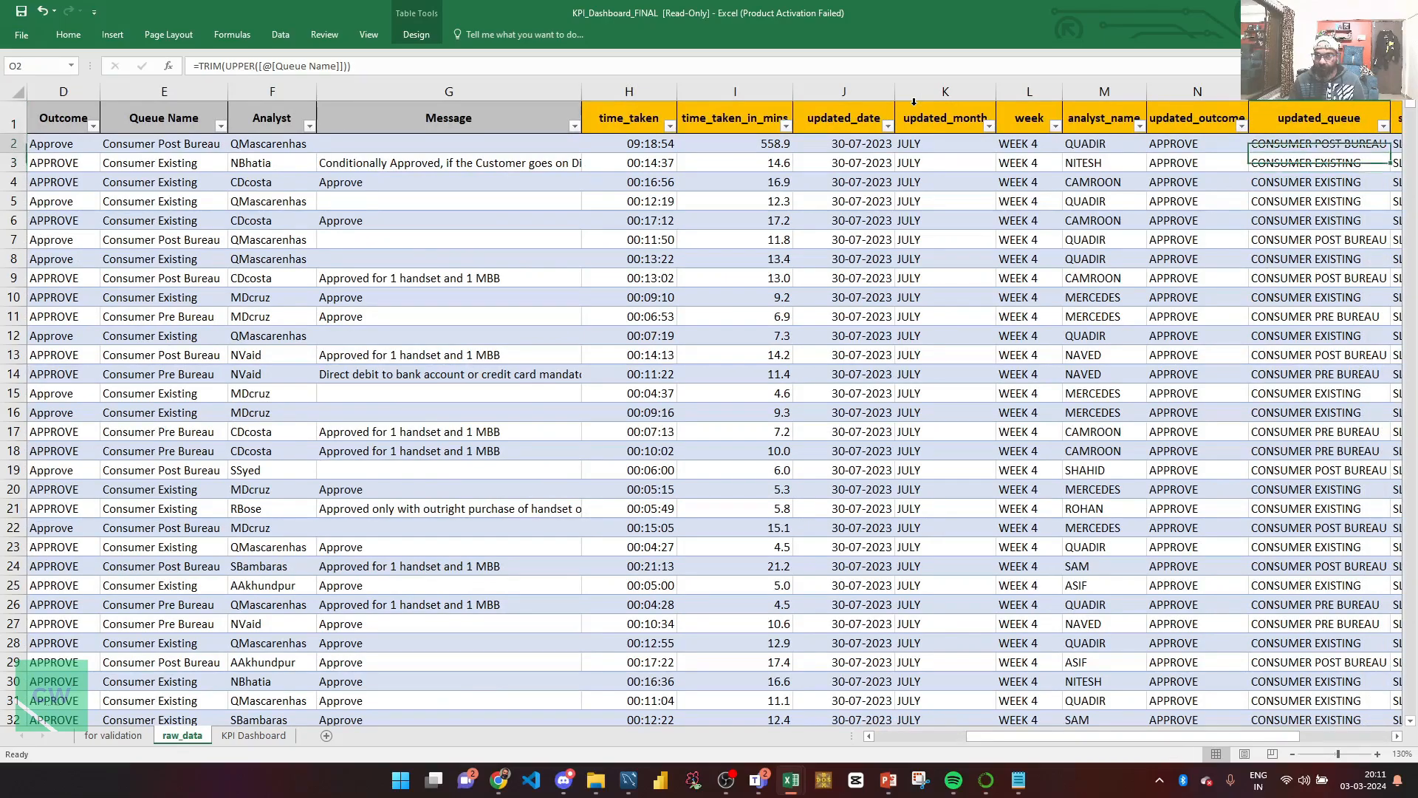
key(Up)
key(Left)
key(Left)
key(Left)
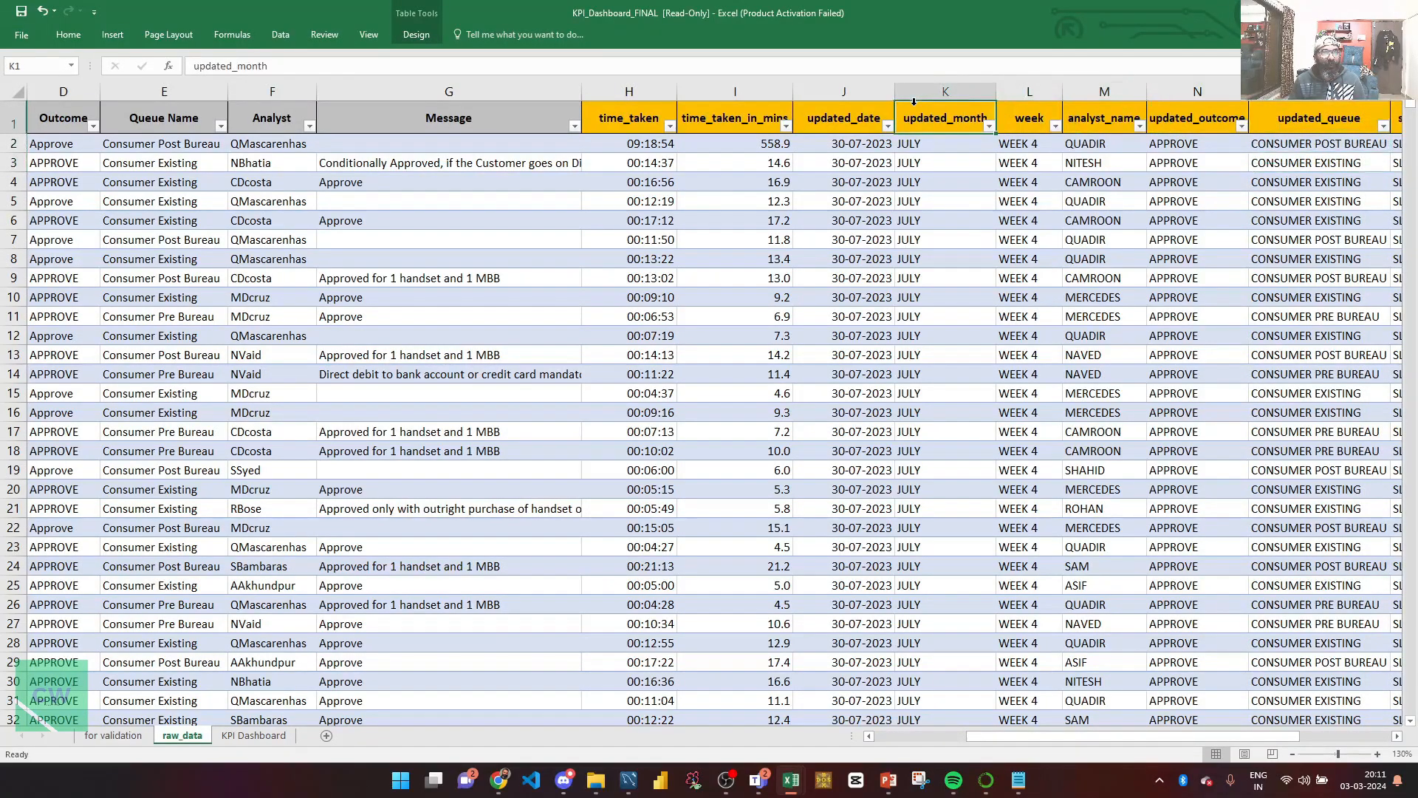
key(Right)
key(alt+Down)
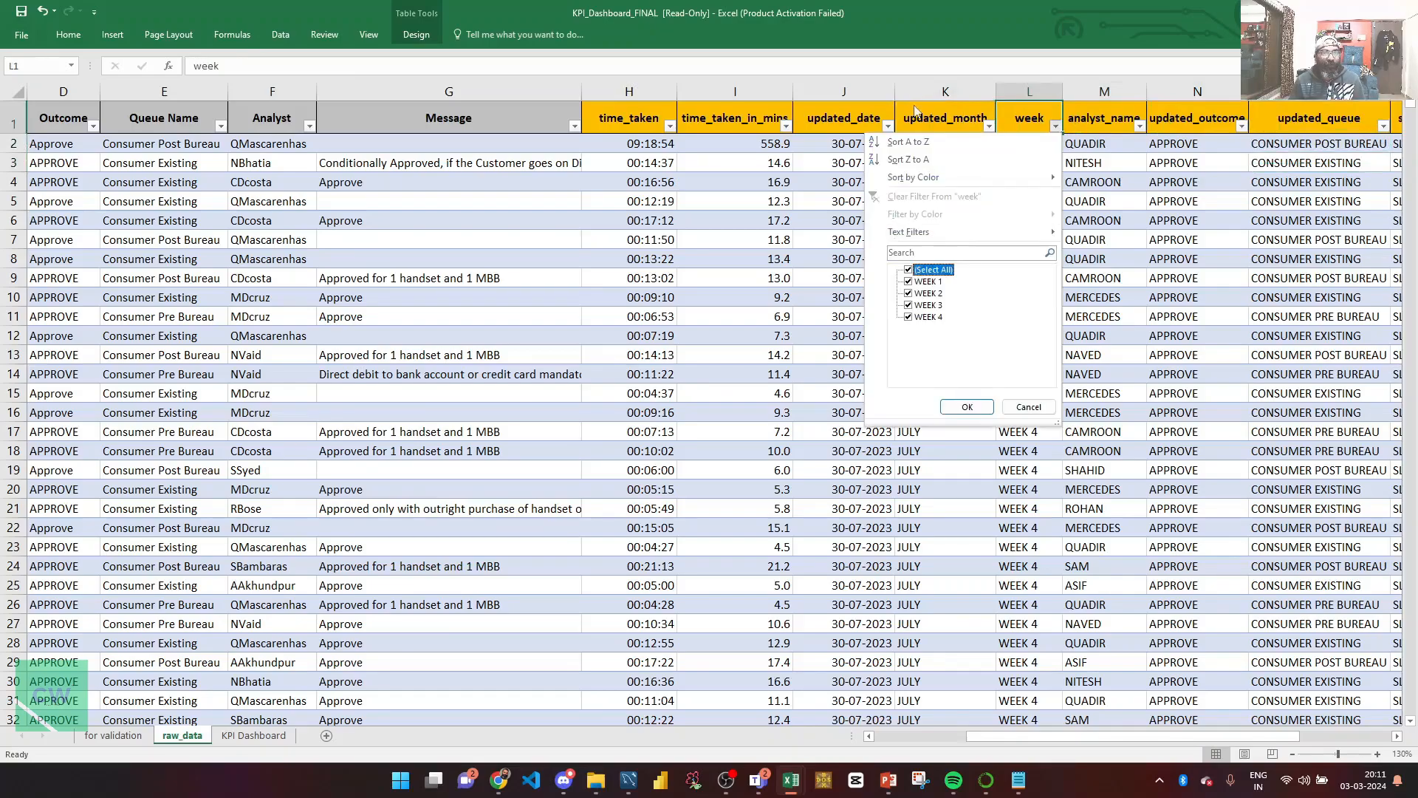
key(Return)
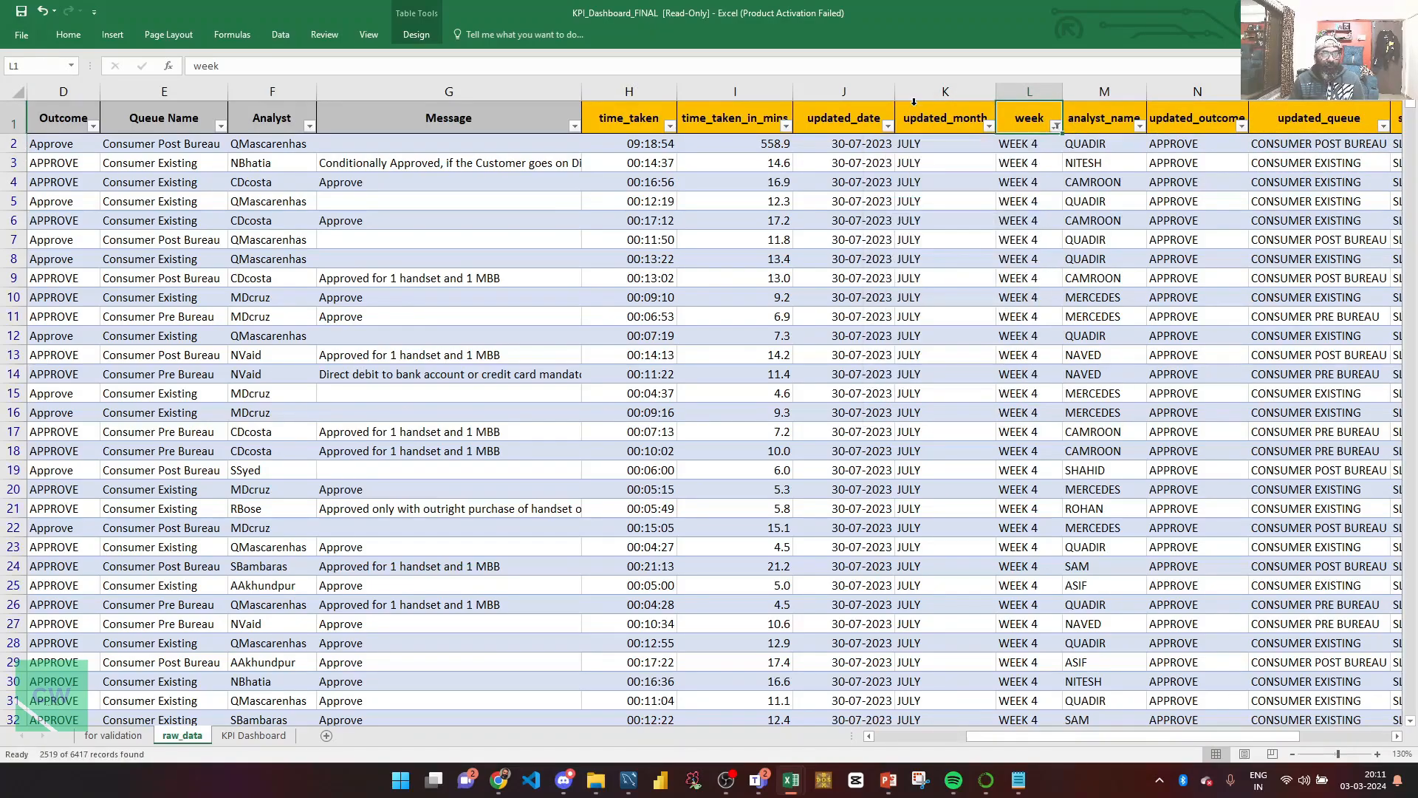
Step: Restrict the updated_month filter to a single month
key(Left)
key(alt+Down)
key(Down)
key(Down)
key(Down)
key(Down)
key(Down)
key(Down)
key(Down)
key(Down)
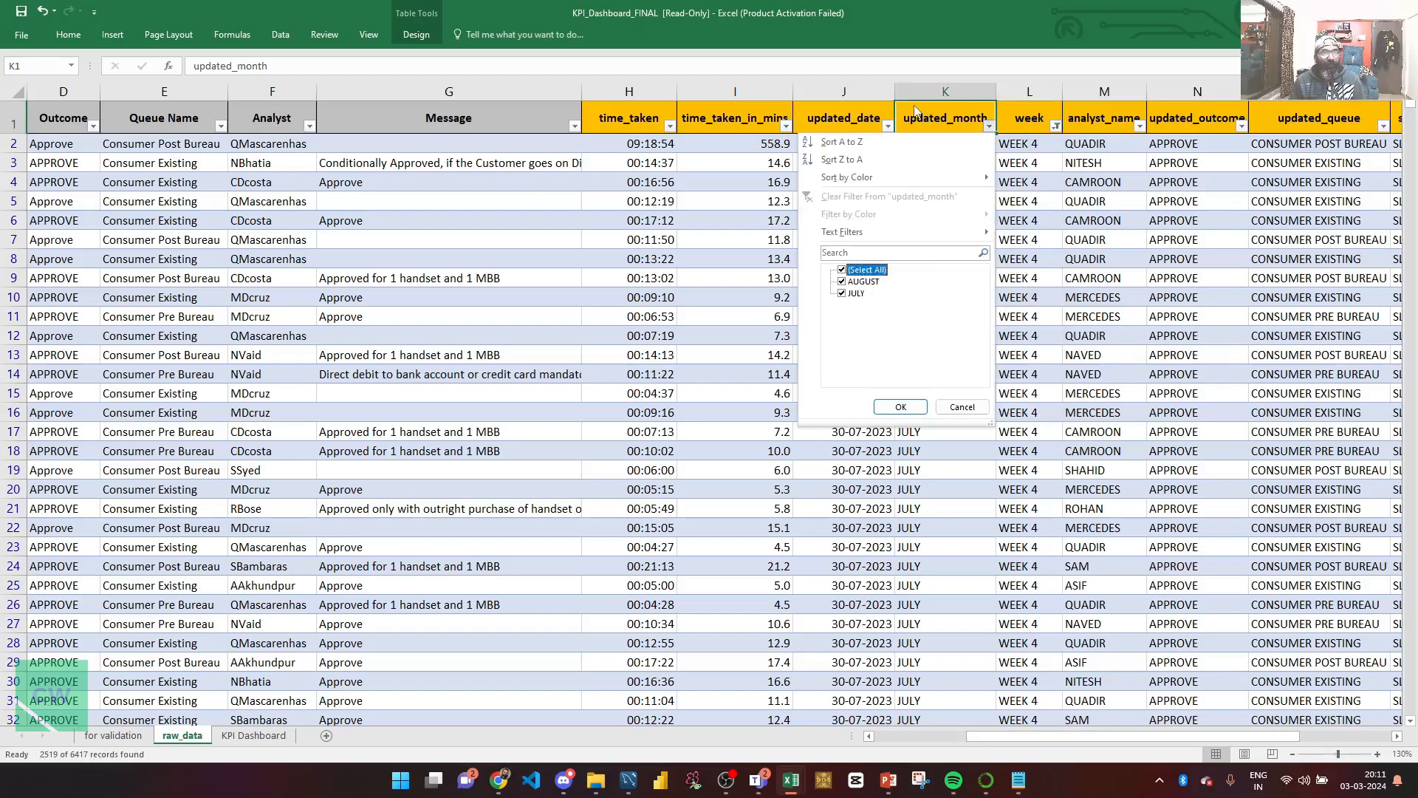
key(space)
key(Down)
key(Down)
key(space)
key(Return)
Step: Filter updated_outcome to APPROVE only, leaving 959 records
key(Right)
key(Right)
key(Right)
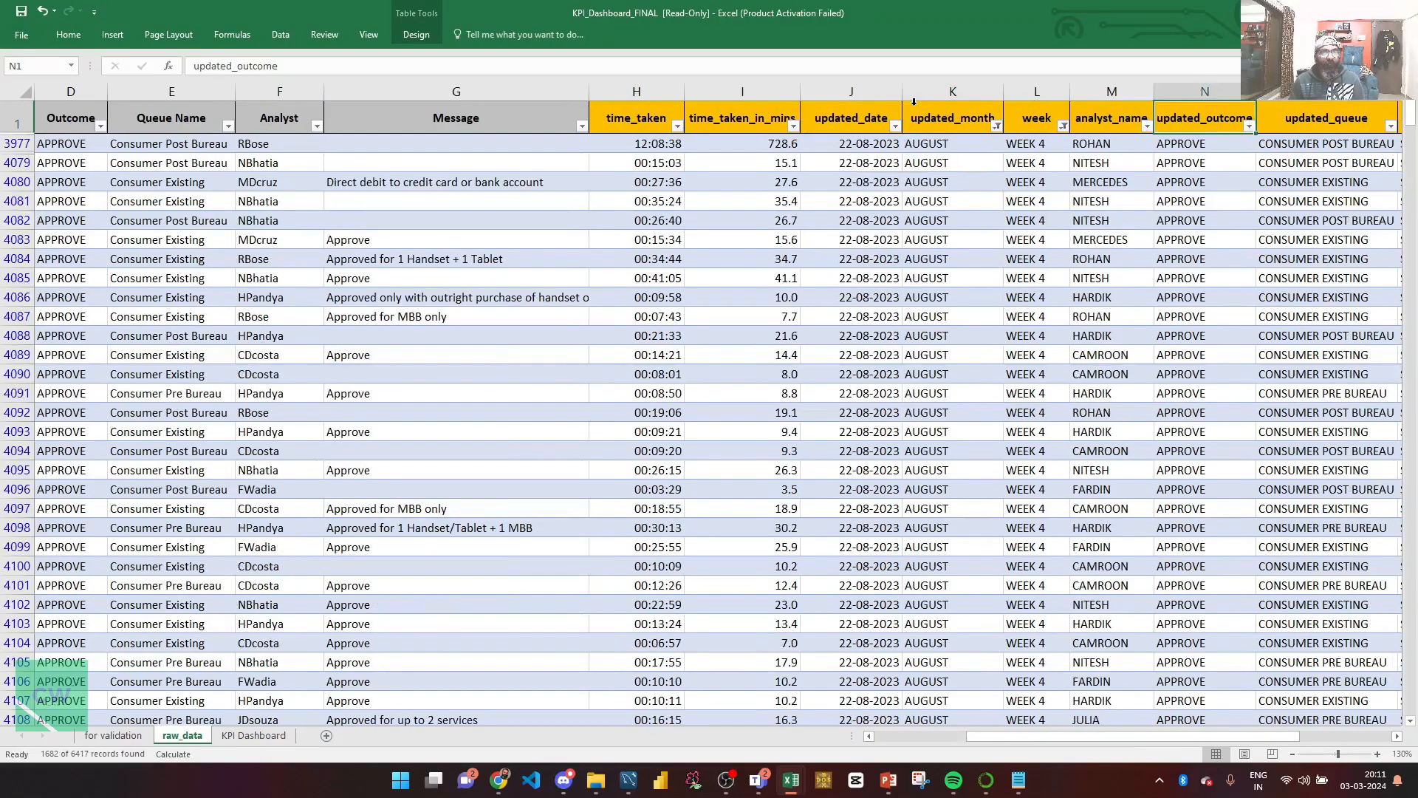
key(alt+Down)
key(Down)
key(Down)
key(Down)
key(Down)
key(Down)
key(Down)
key(Down)
key(Down)
key(space)
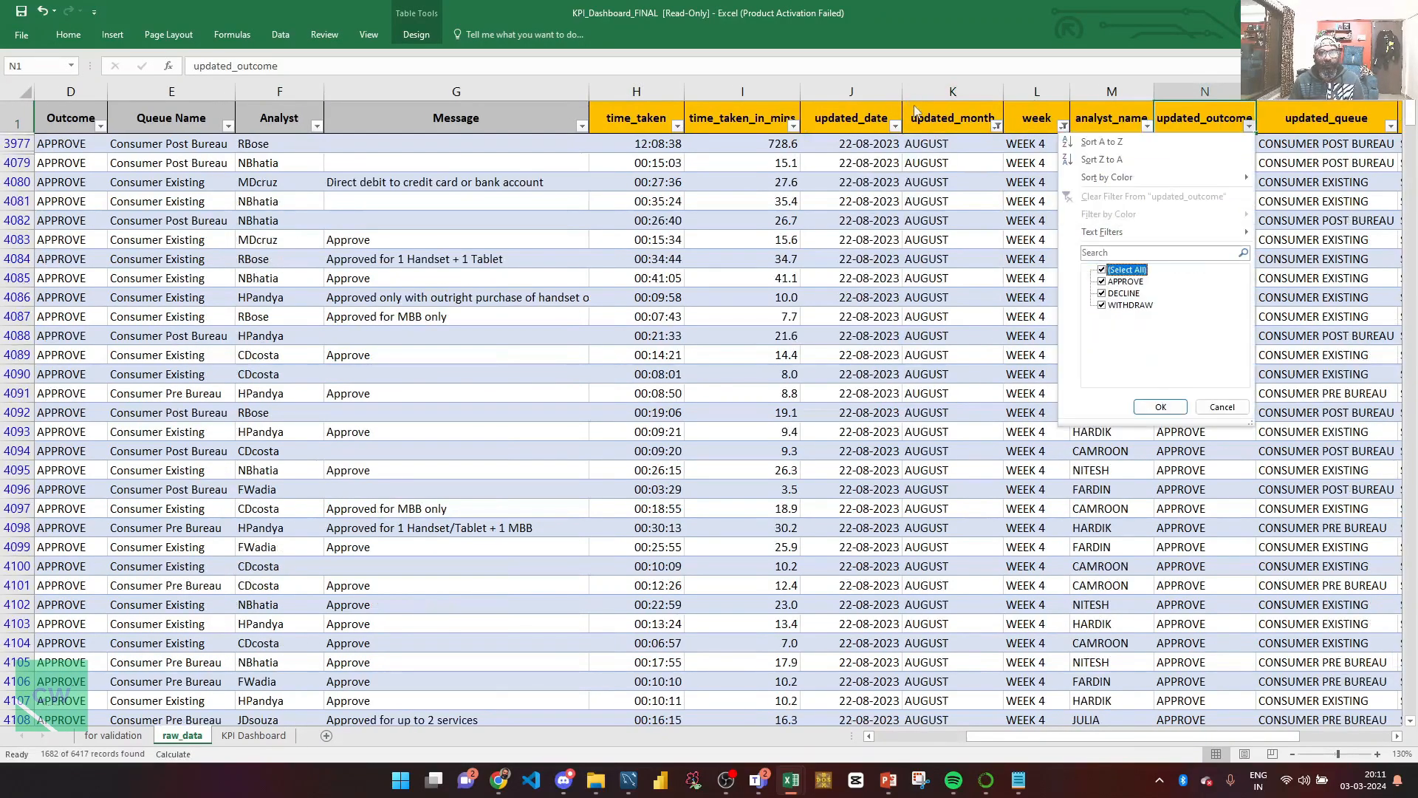
key(Down)
key(space)
key(Return)
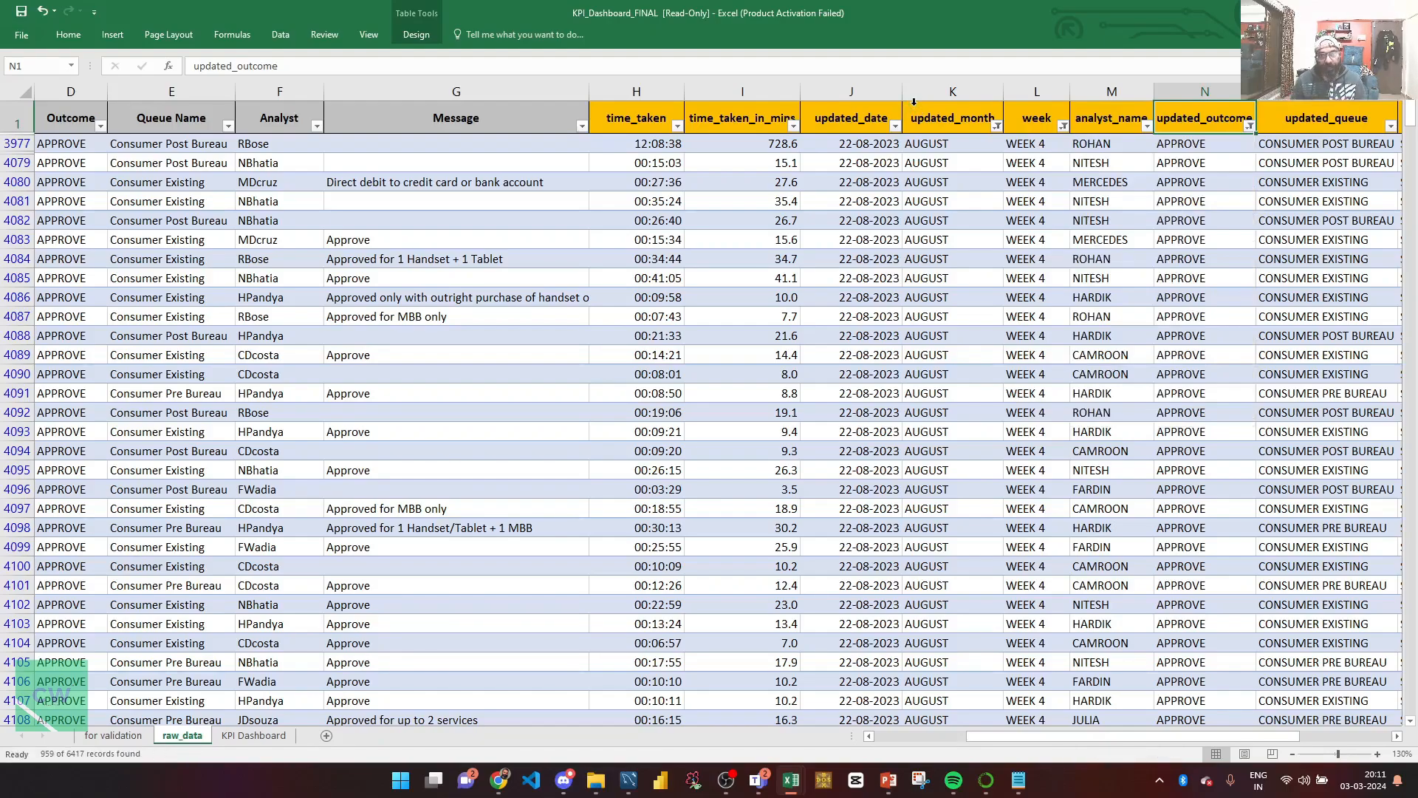
Step: Select the filtered Message column to check the record count, then go to the for validation sheet
key(Left)
key(Left)
key(Left)
key(Left)
key(Left)
key(Left)
key(Left)
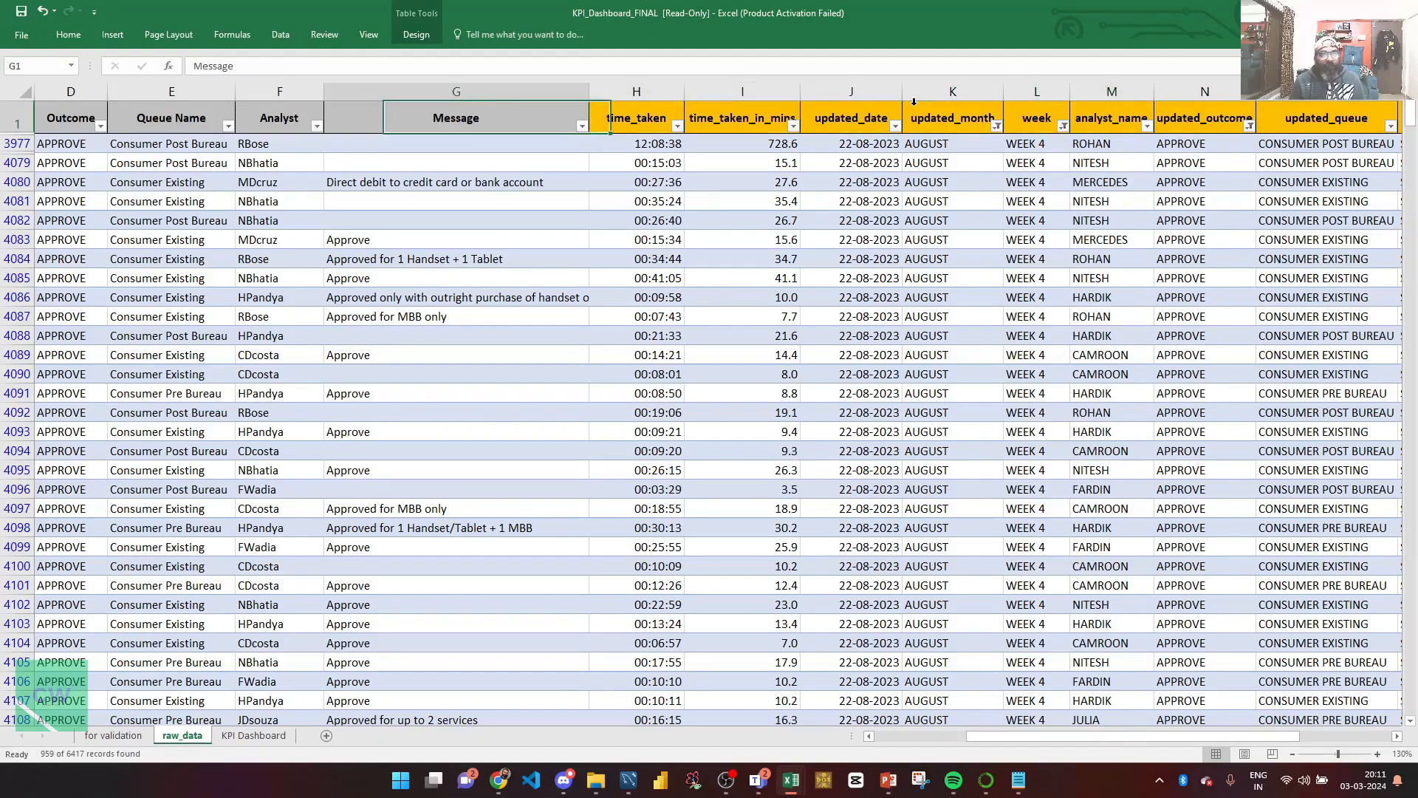
key(Down)
key(shift+Down)
key(shift+Down)
key(ctrl+Up)
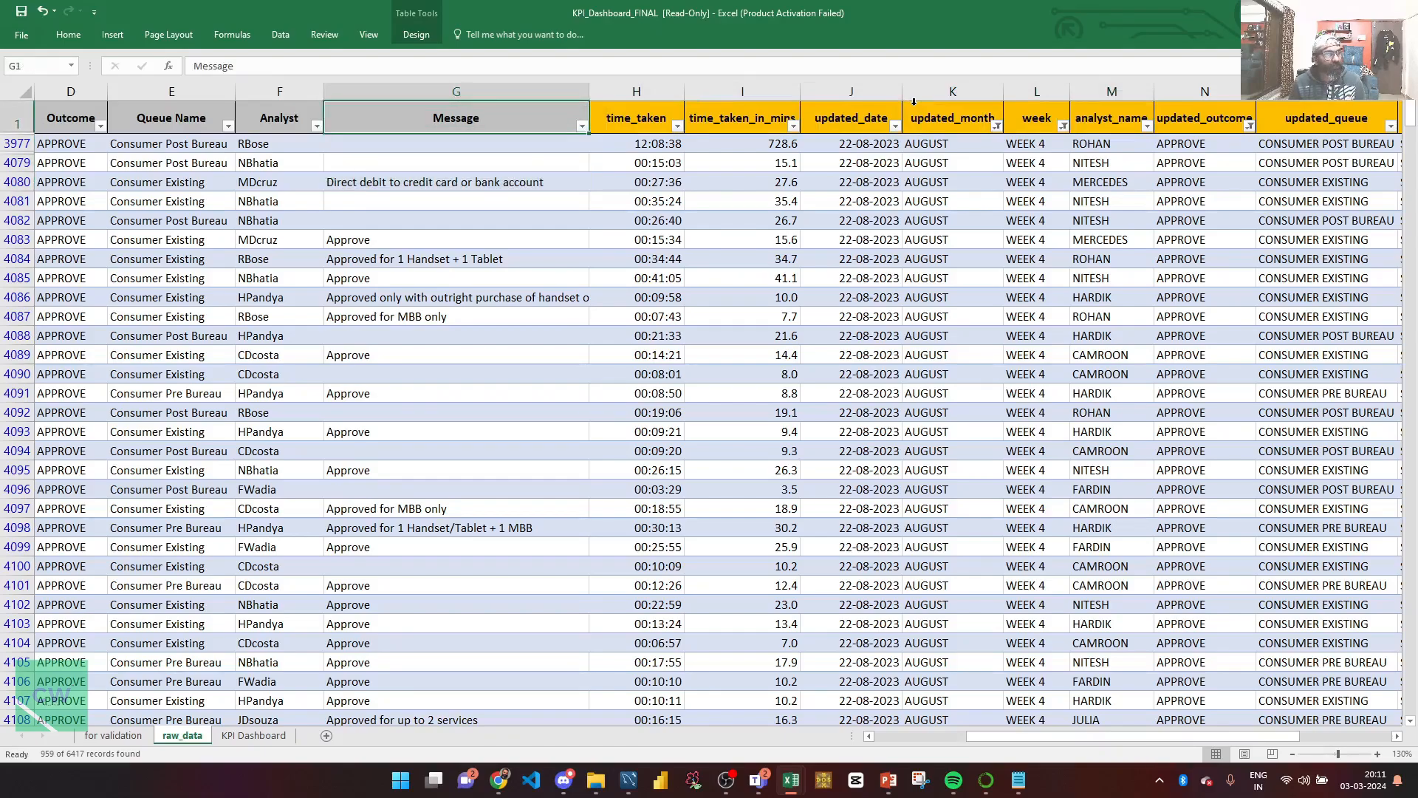
key(ctrl+shift+Down)
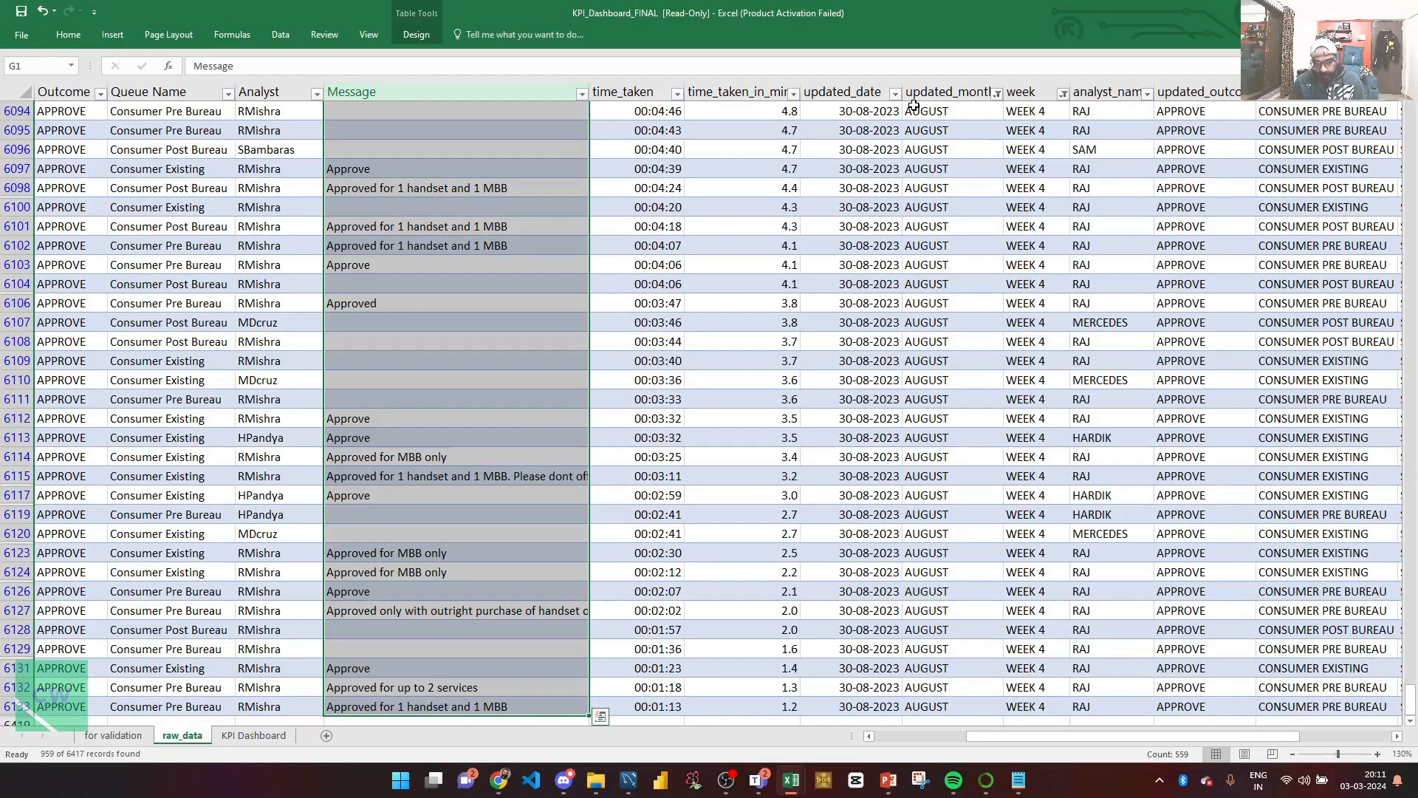
key(ctrl+Up)
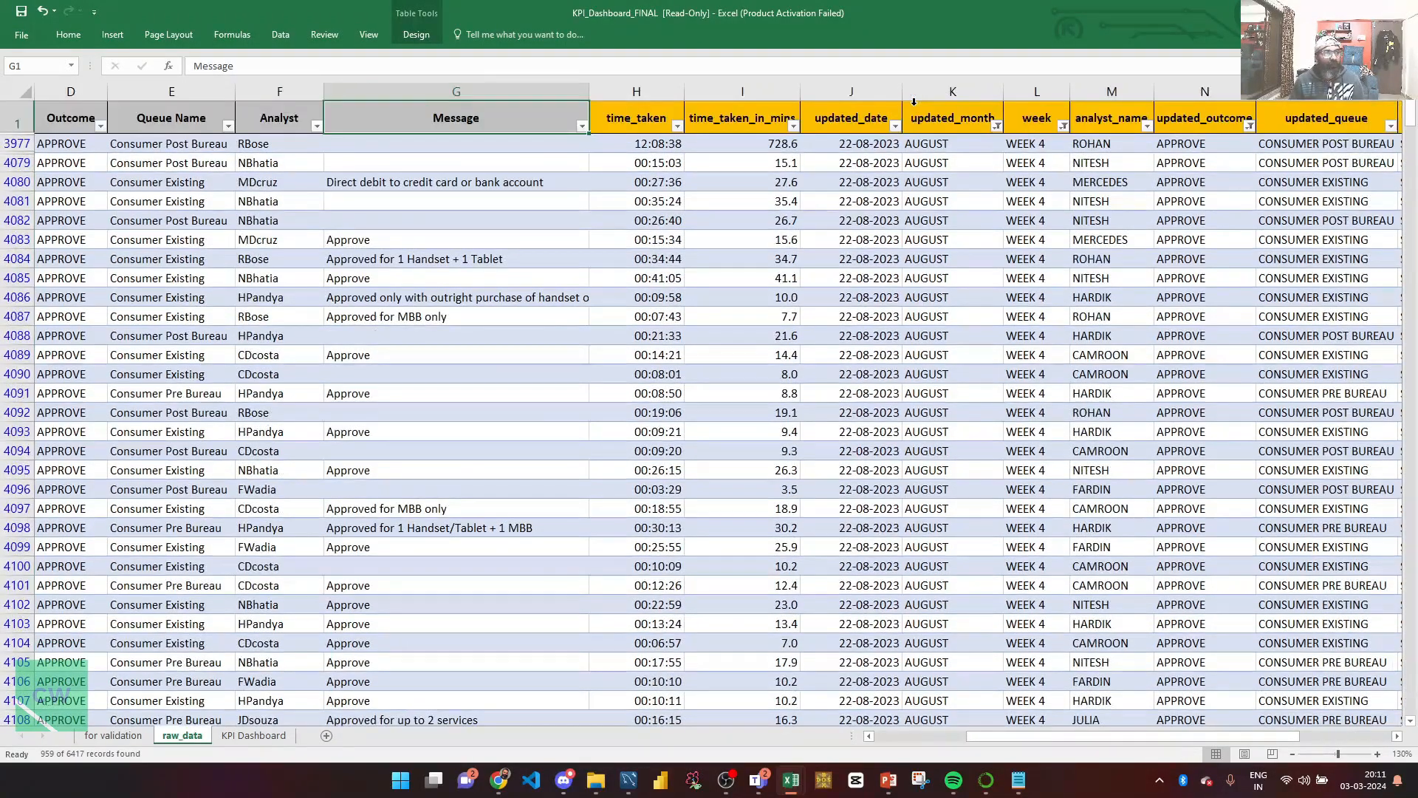
key(Right)
key(Right)
key(Right)
key(Right)
key(Right)
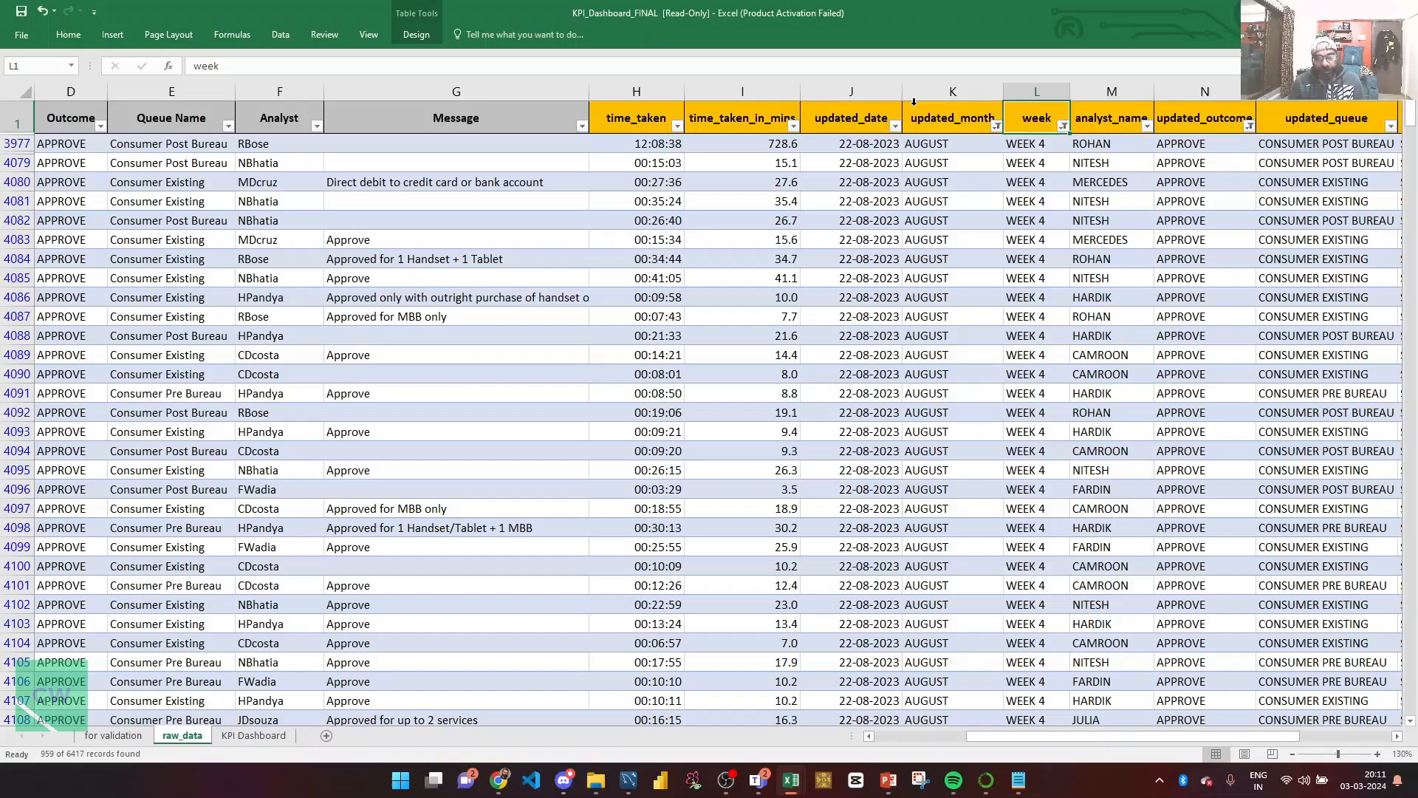
key(Left)
key(Left)
key(Left)
key(Left)
key(Left)
key(Left)
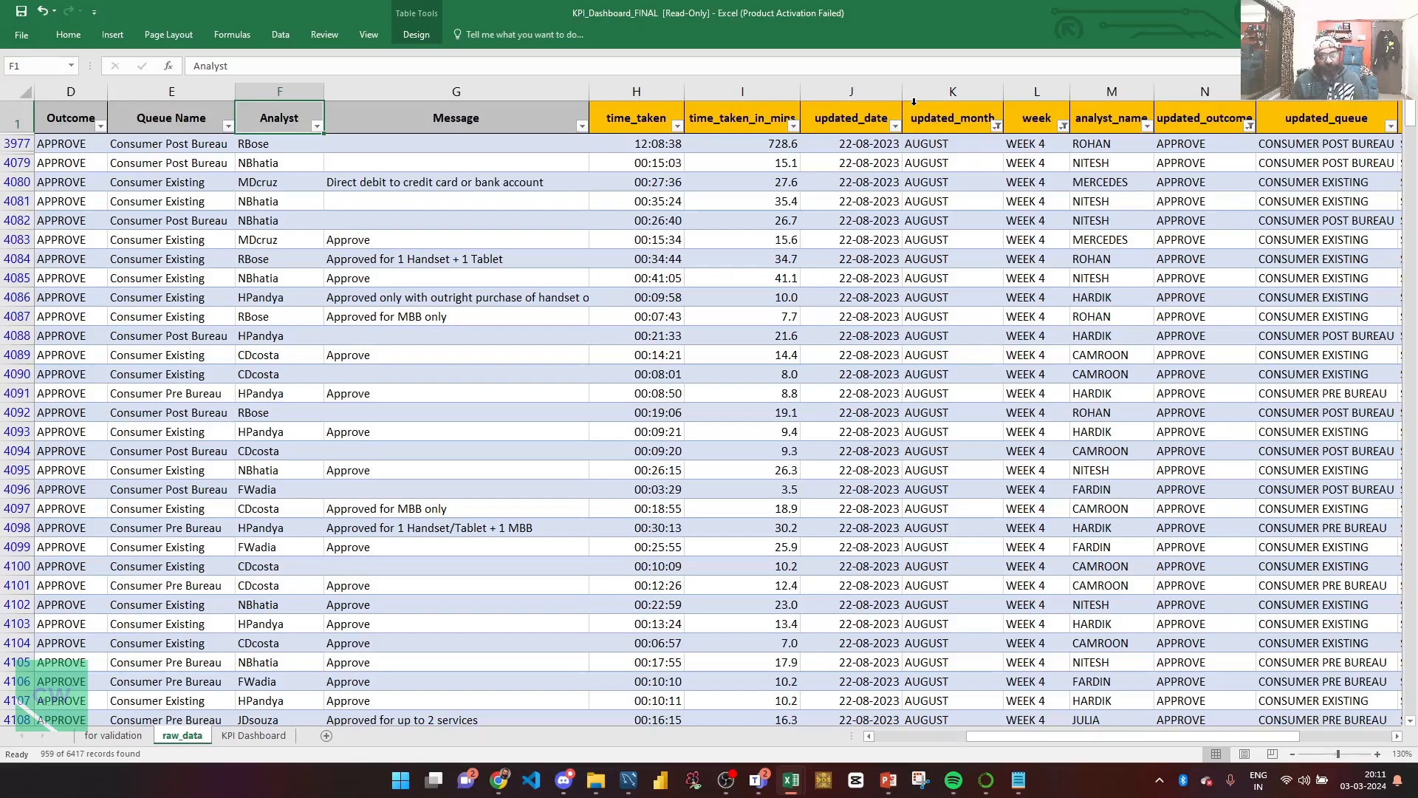
key(ctrl+Home)
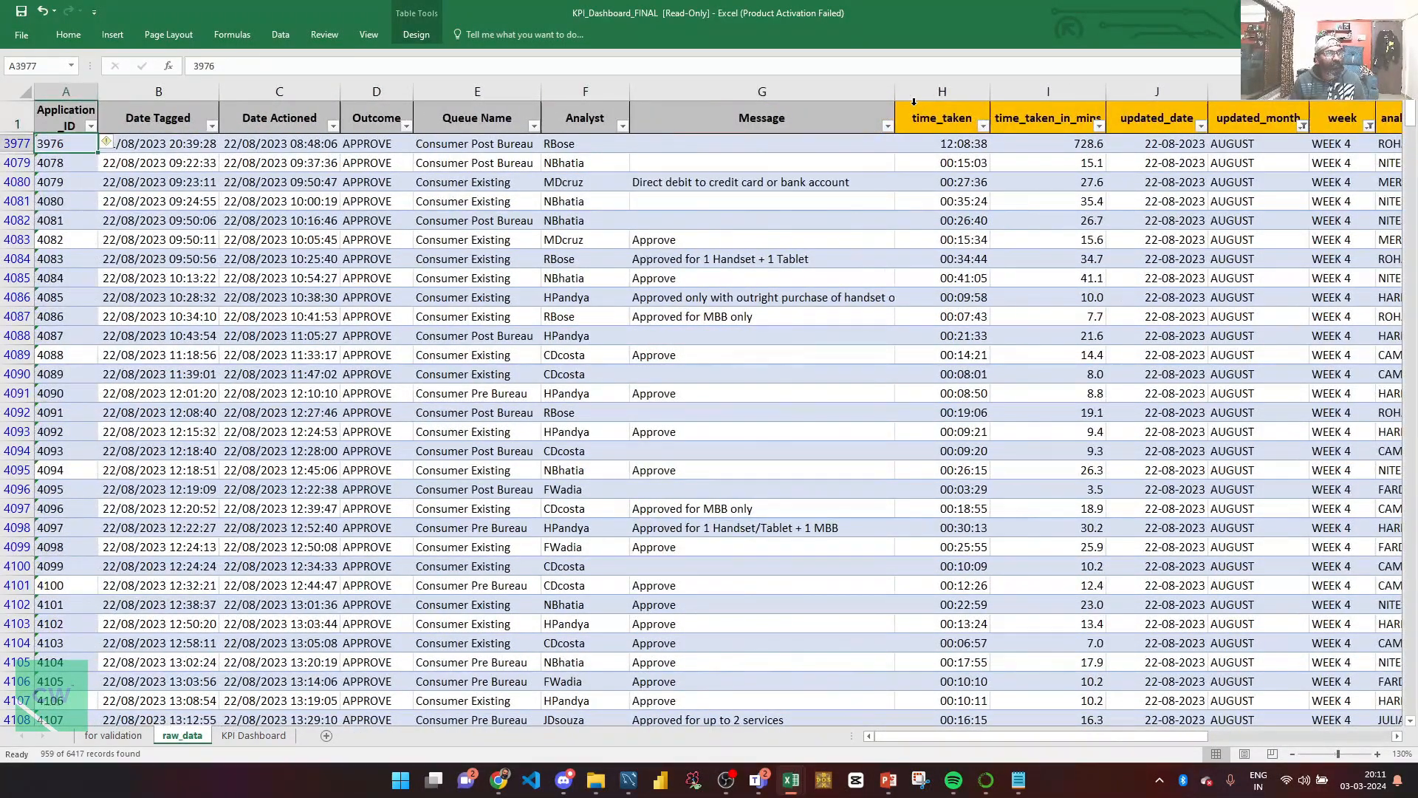
scroll(914, 104, down, 1)
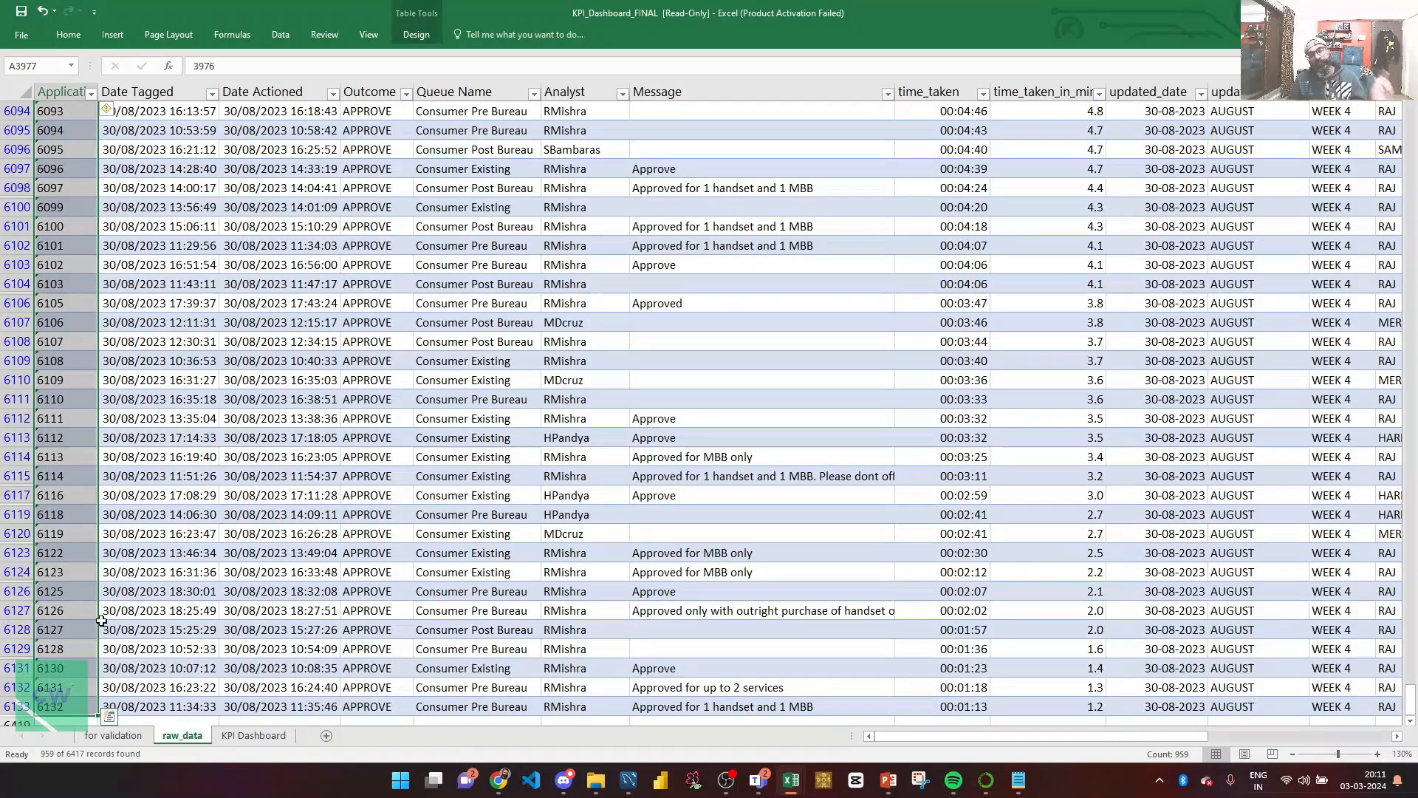
click(113, 735)
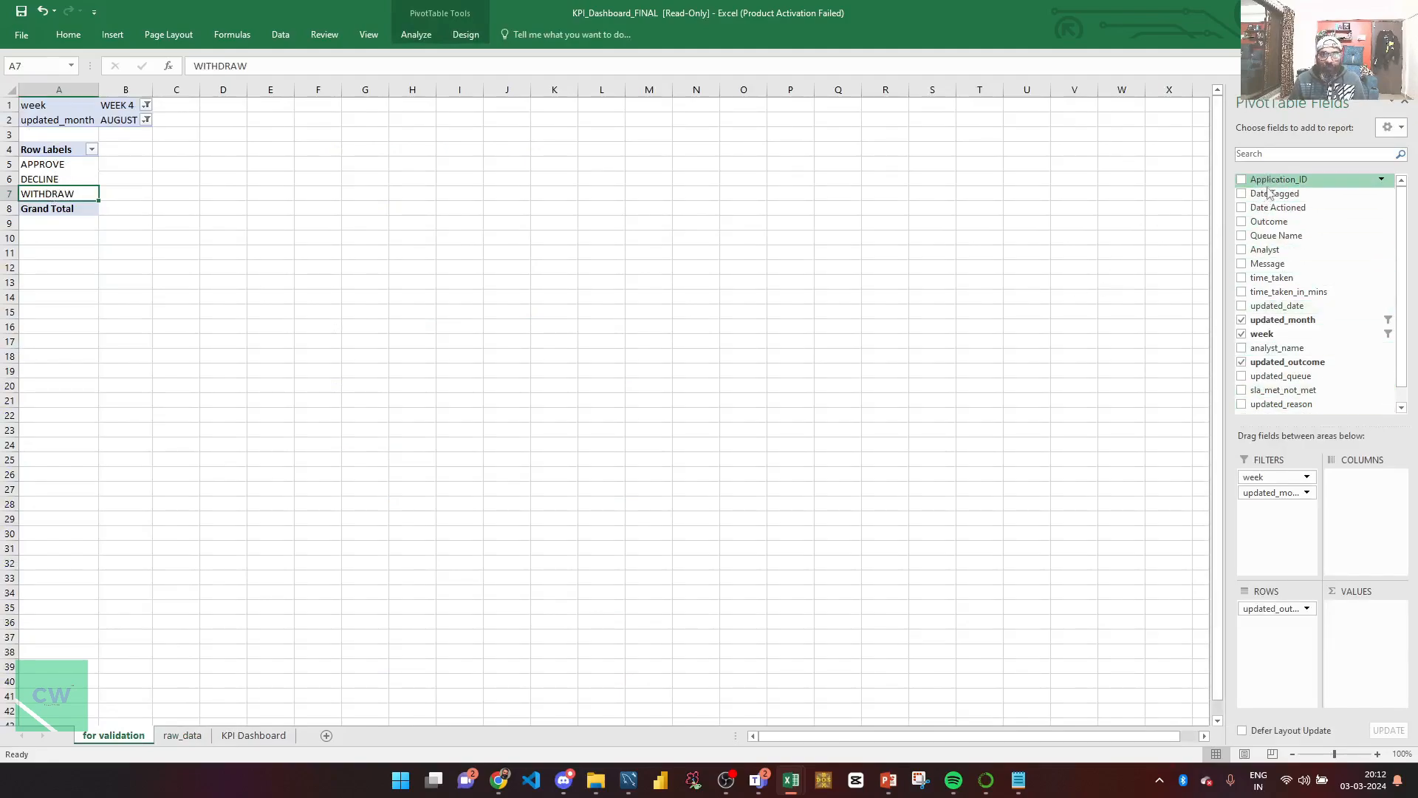
Step: Add Application_ID to the pivot's Values and review the APPROVE, DECLINE and WITHDRAW rows
drag(1268, 190, 1375, 629)
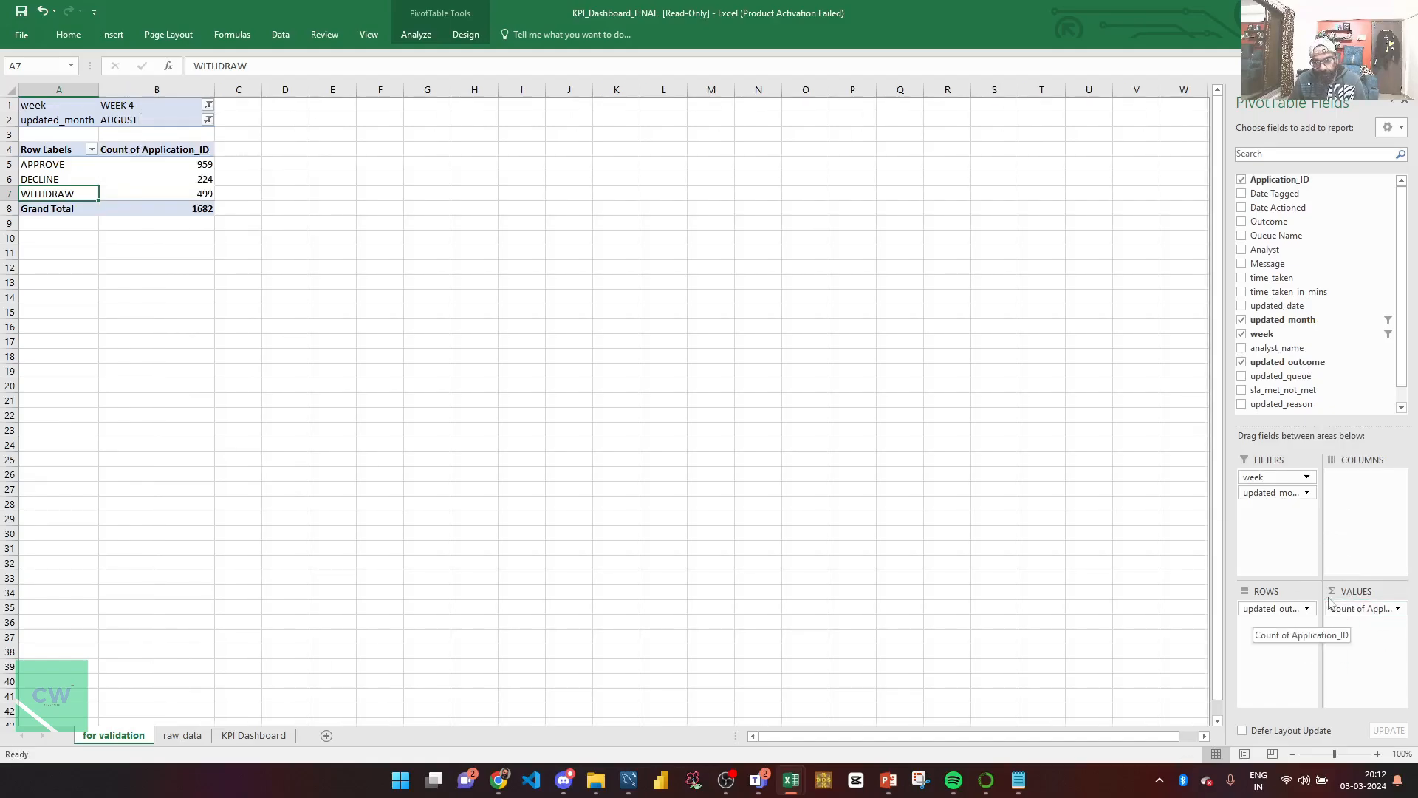
drag(1225, 551, 1148, 549)
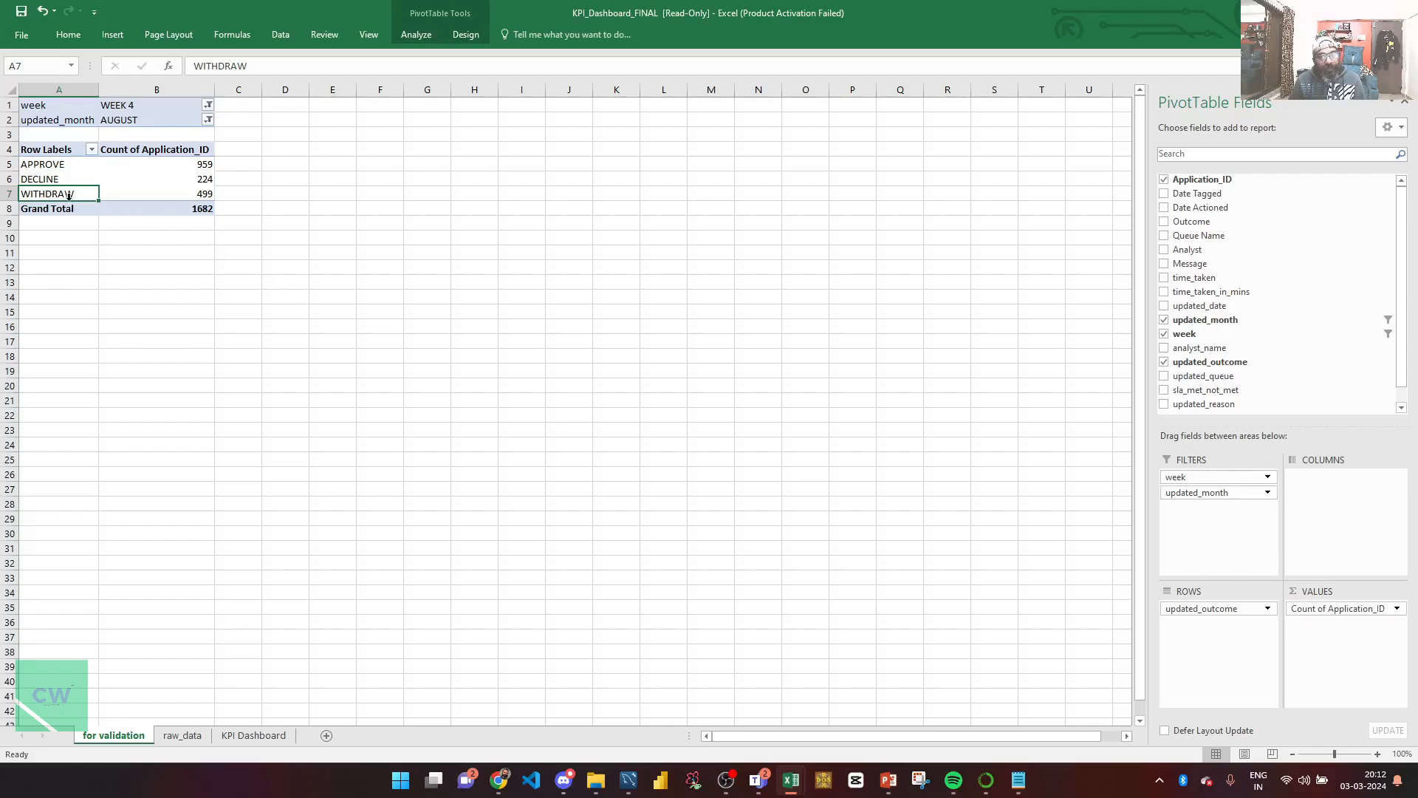
click(53, 168)
click(55, 179)
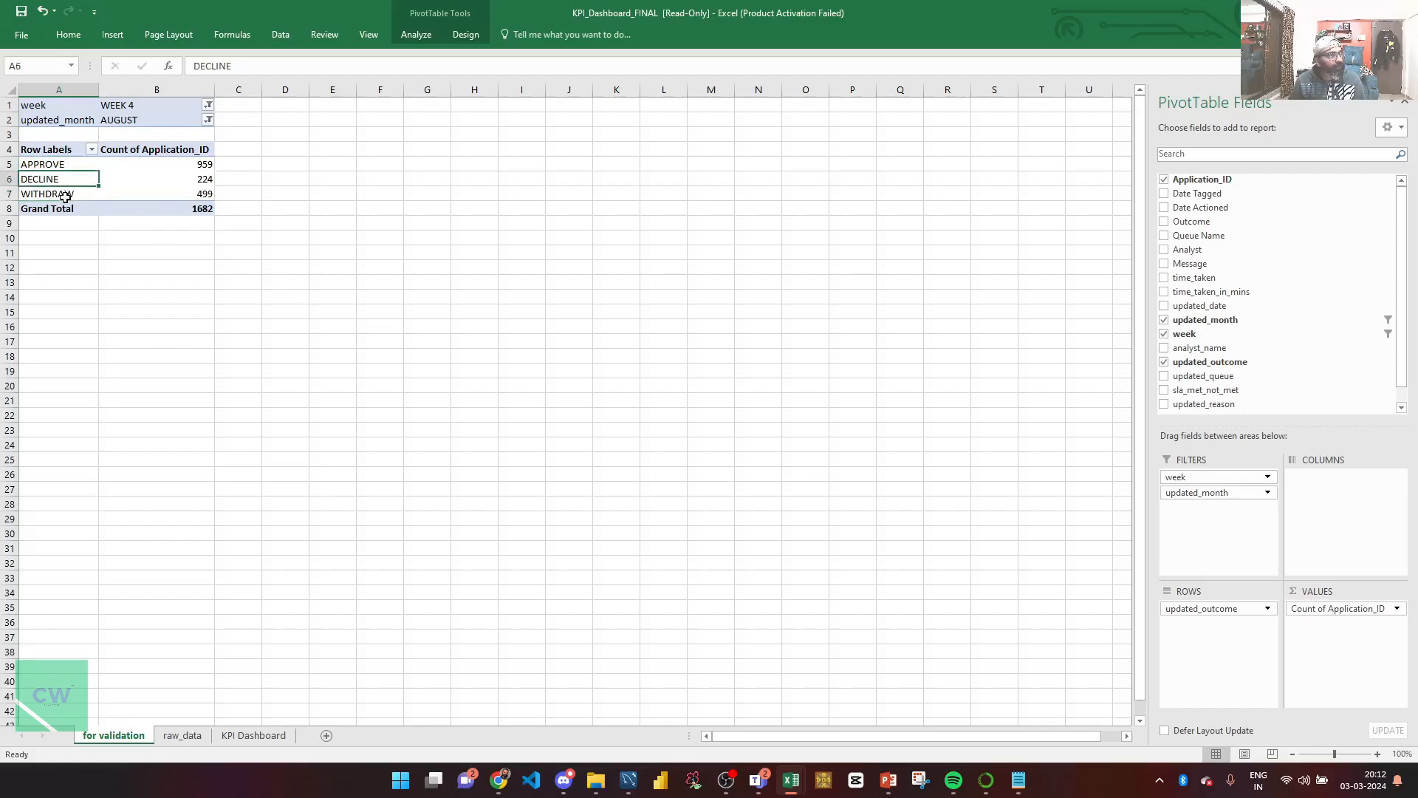
click(68, 195)
Step: Verify the WEEK 4 and AUGUST filters, the 1682 grand total and APPROVE's 959
click(292, 158)
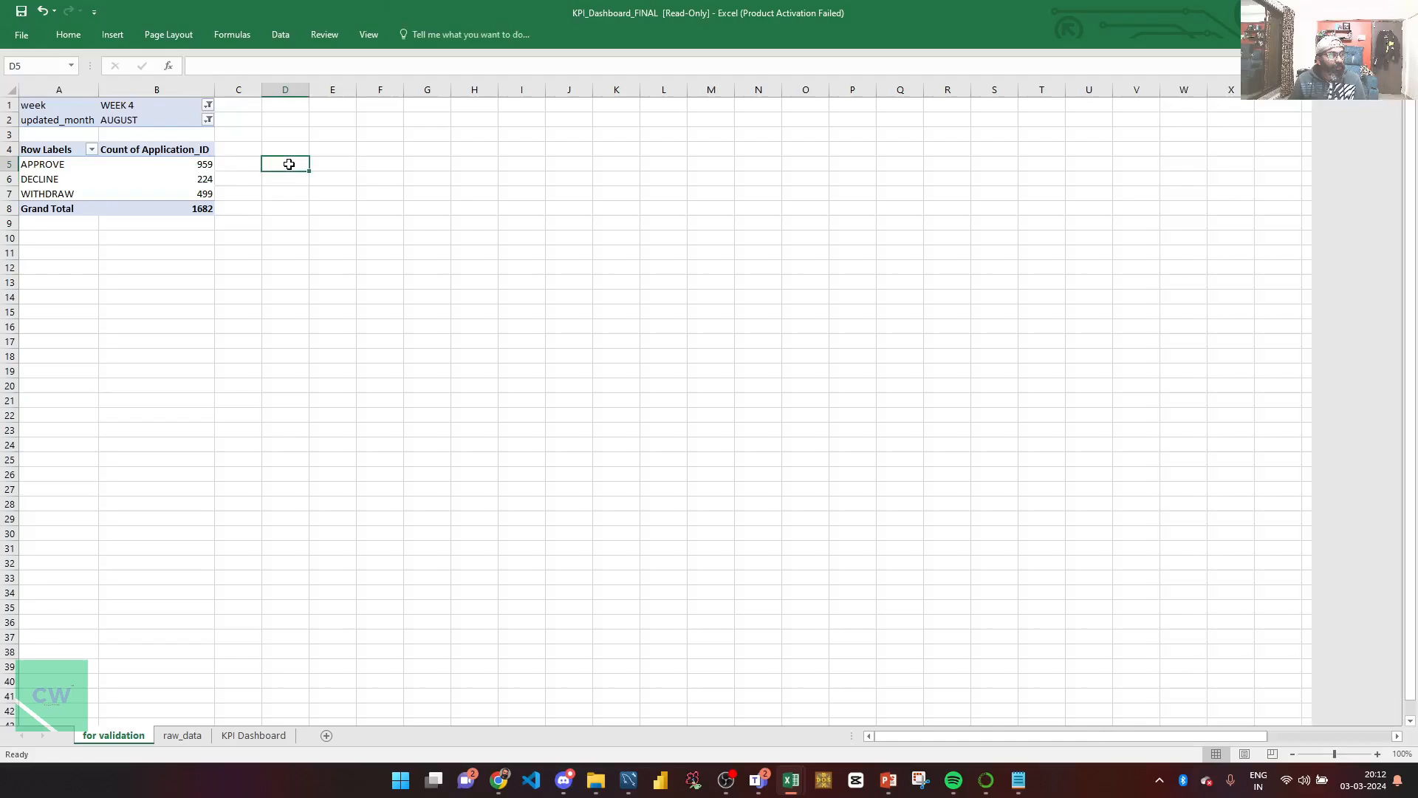
click(207, 209)
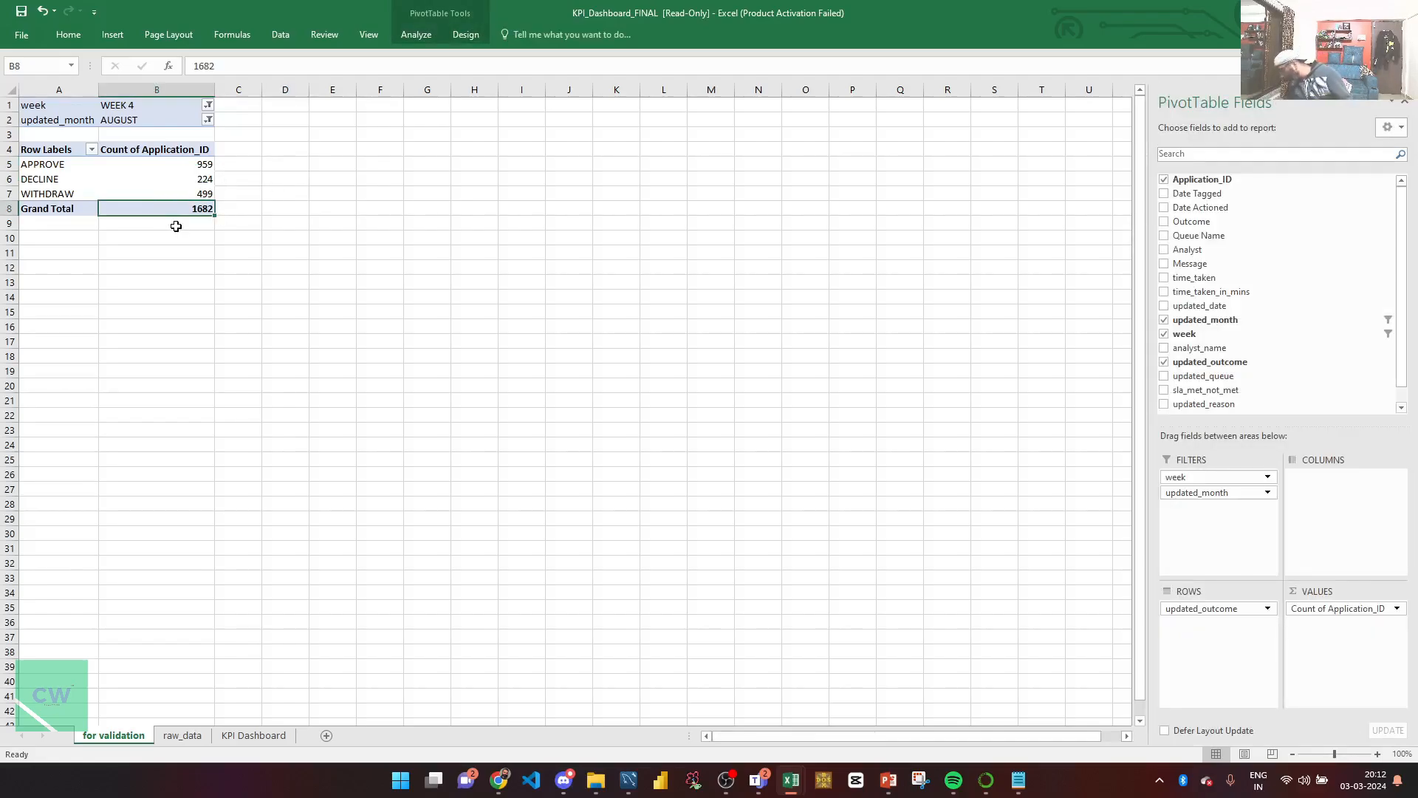
click(128, 108)
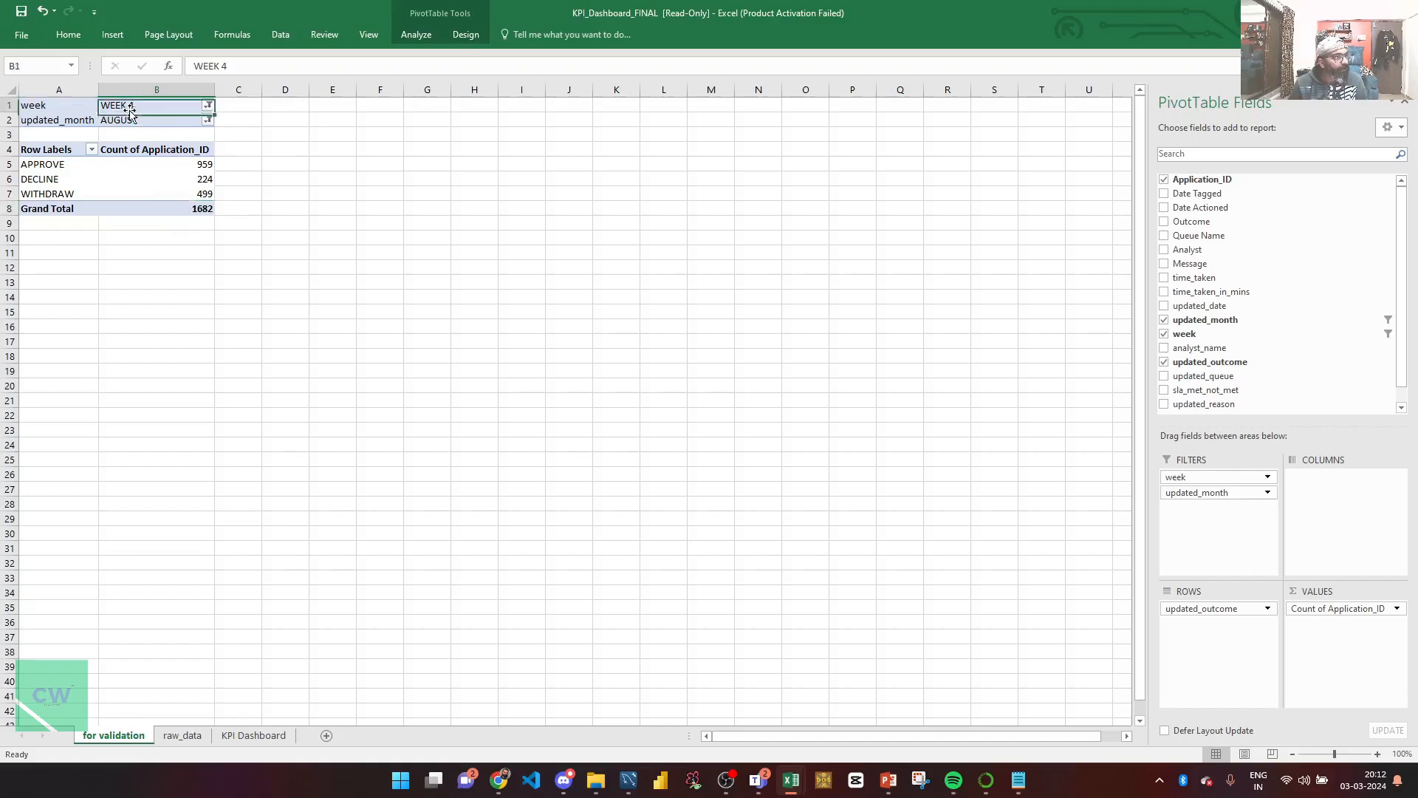
click(138, 122)
click(189, 209)
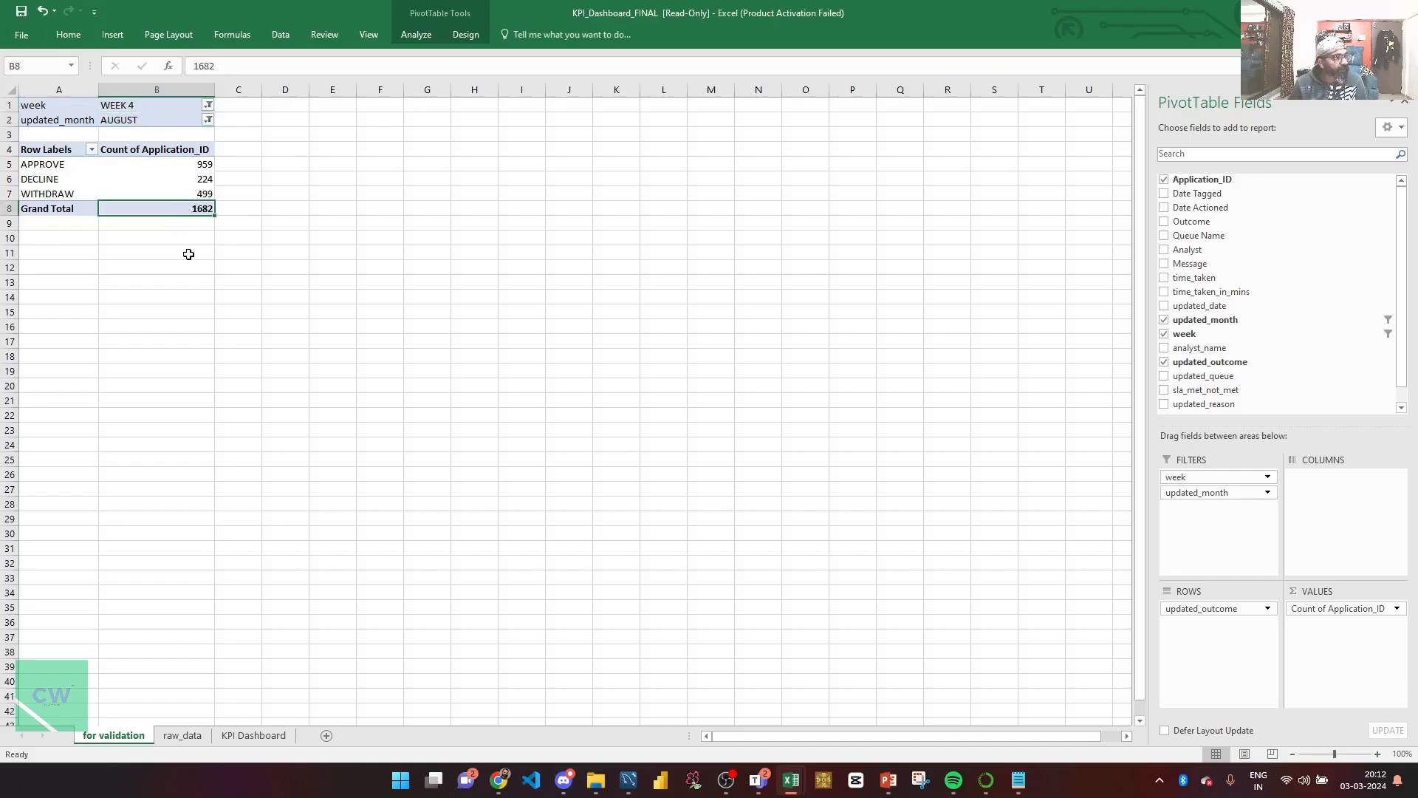
click(165, 169)
Step: In D5, divide the APPROVE count by the grand total, shown as a two-decimal percentage (57.02%)
click(275, 165)
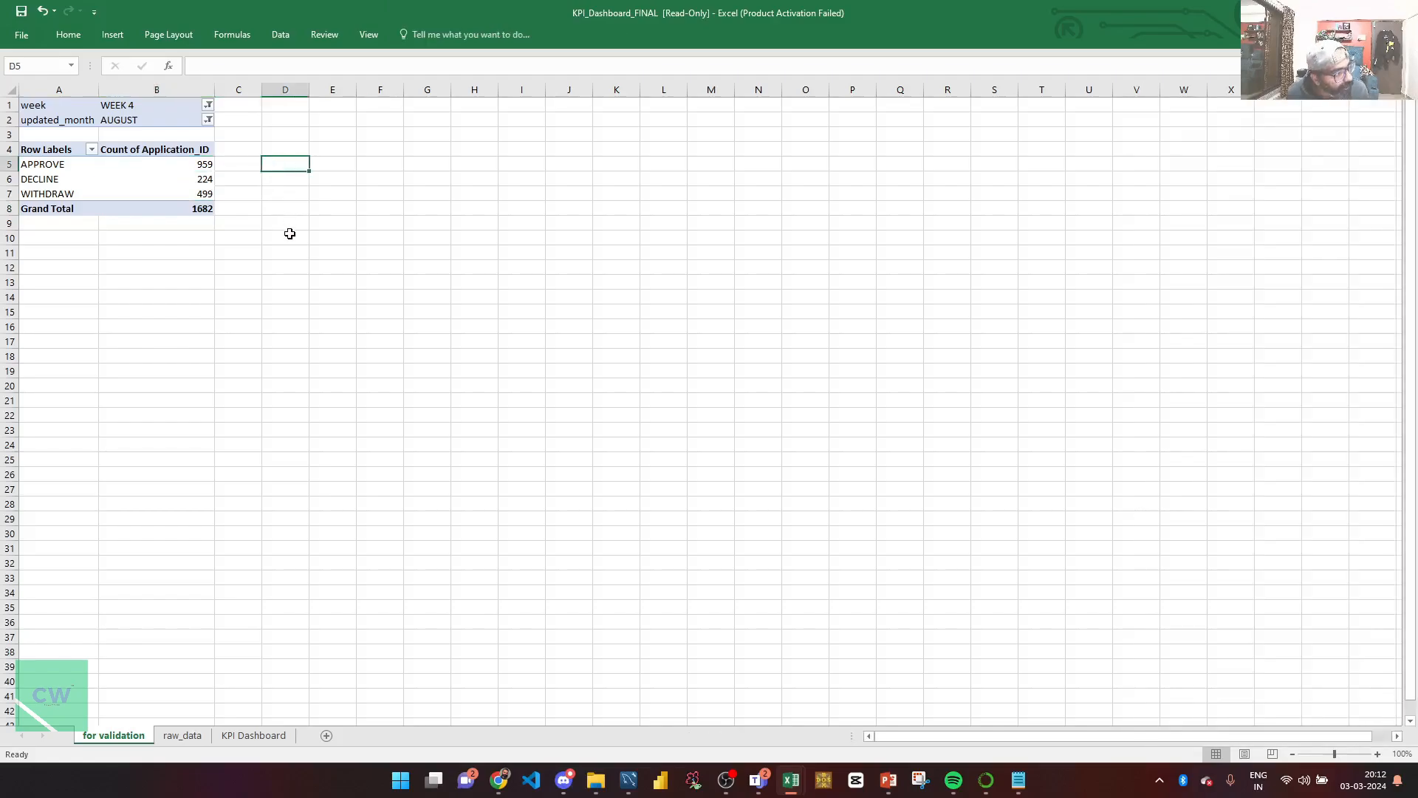
text(=)
key(Left)
key(Left)
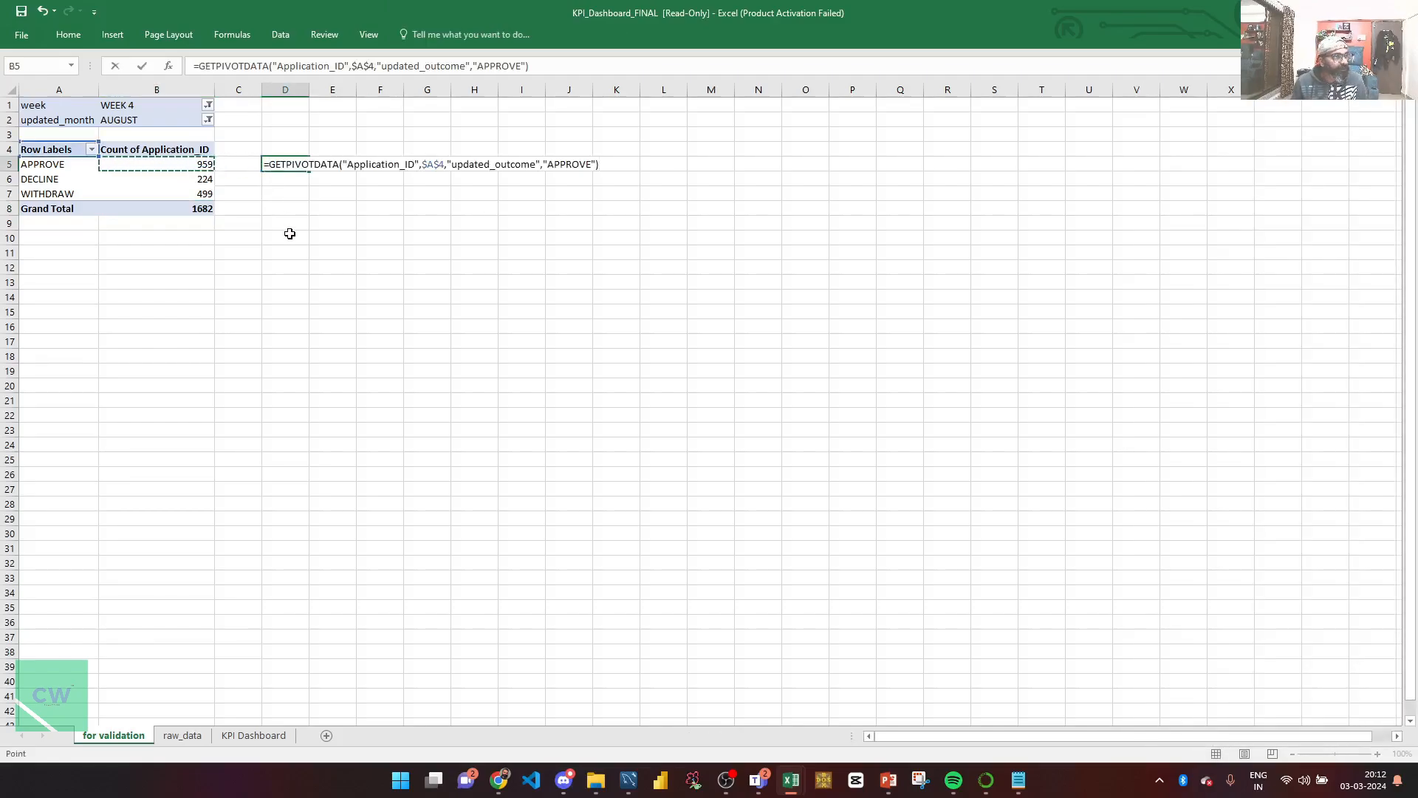
text(/)
click(198, 214)
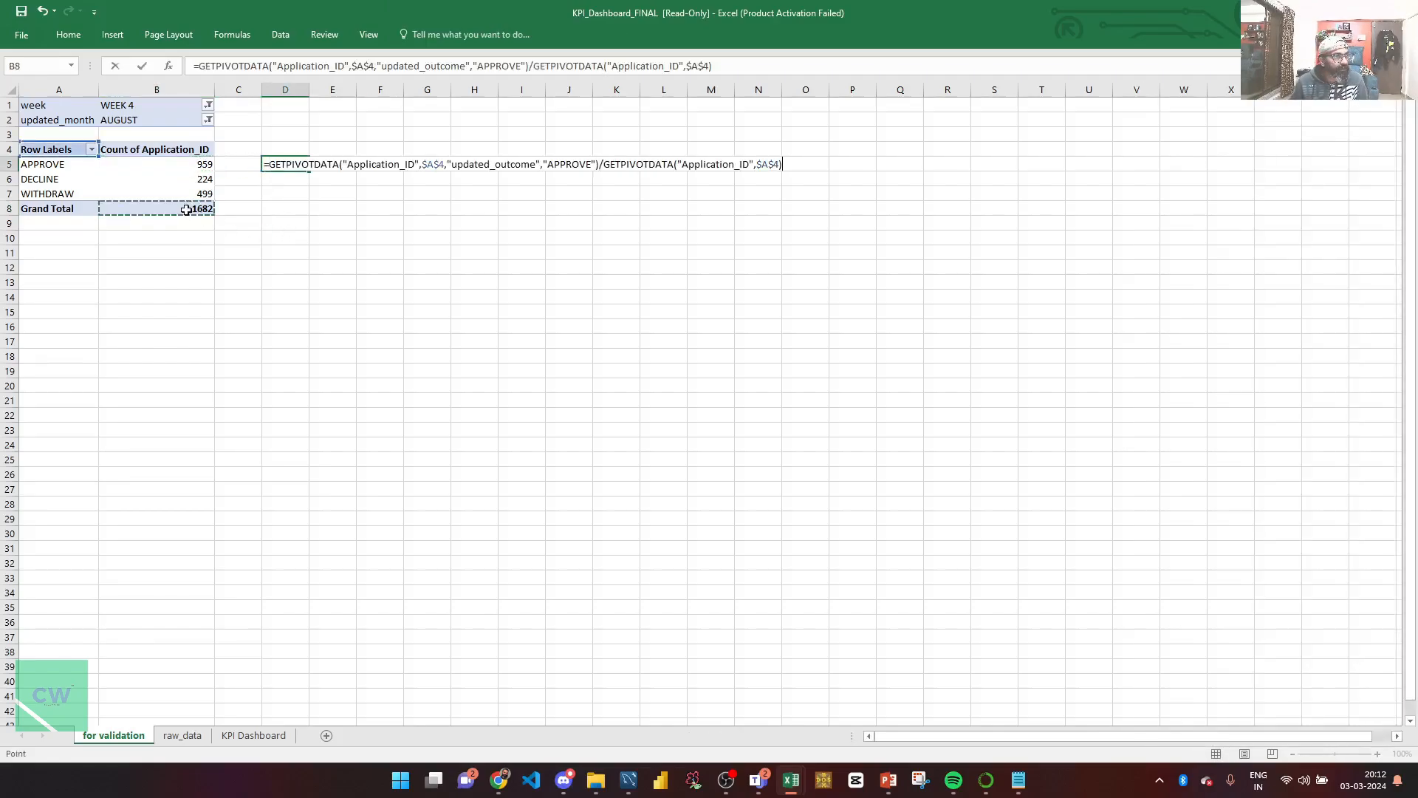
key(ctrl+Return)
mouse_move(186, 210)
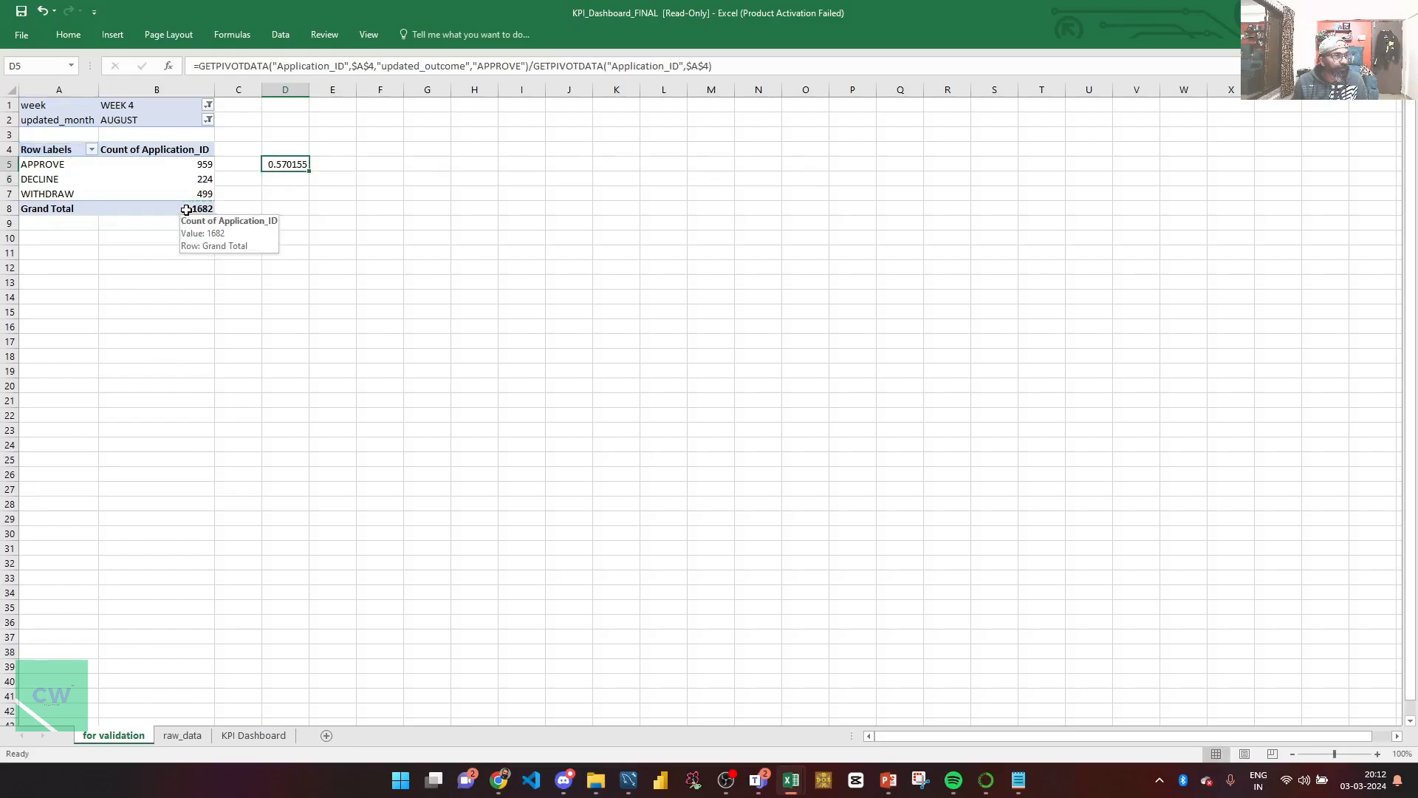
key(ctrl+shift+5)
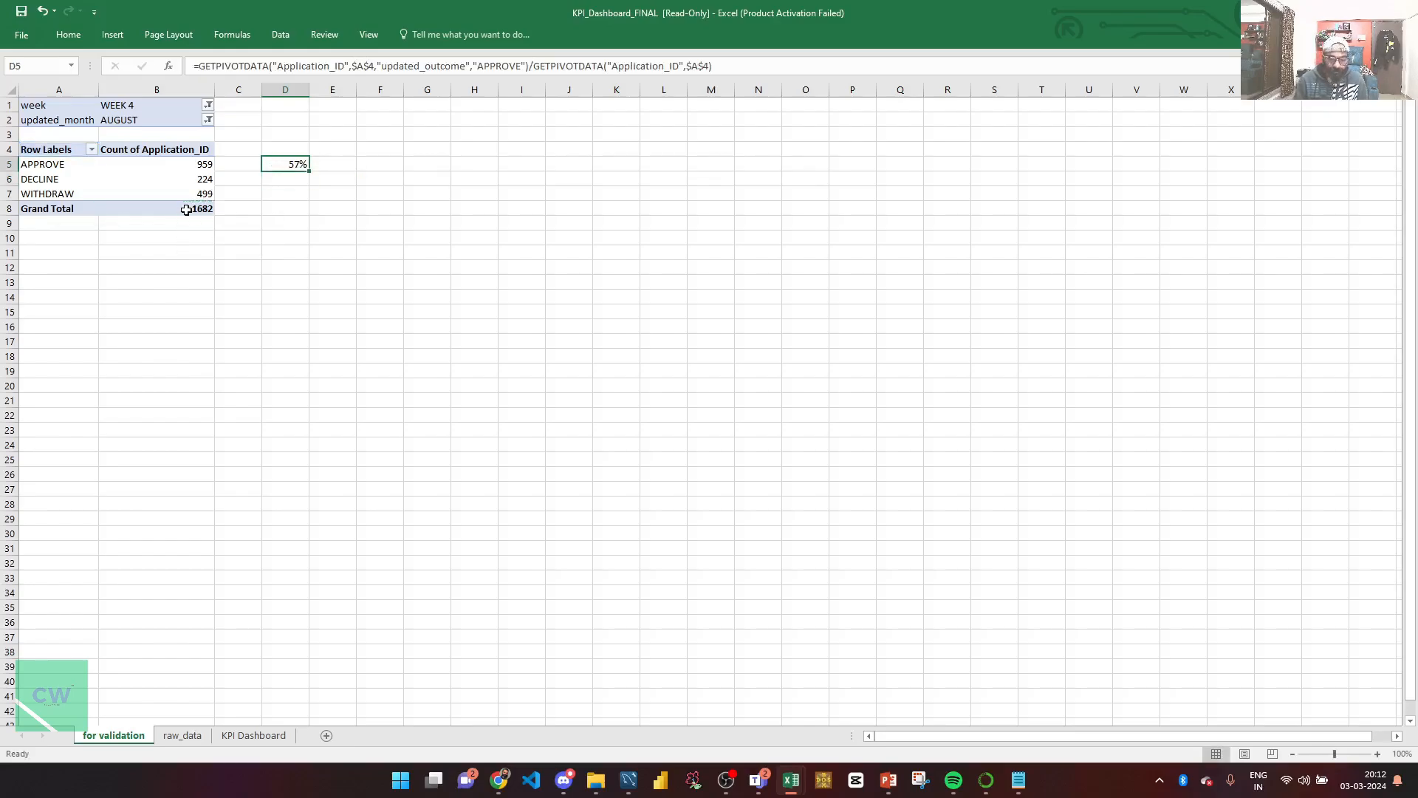
click(68, 35)
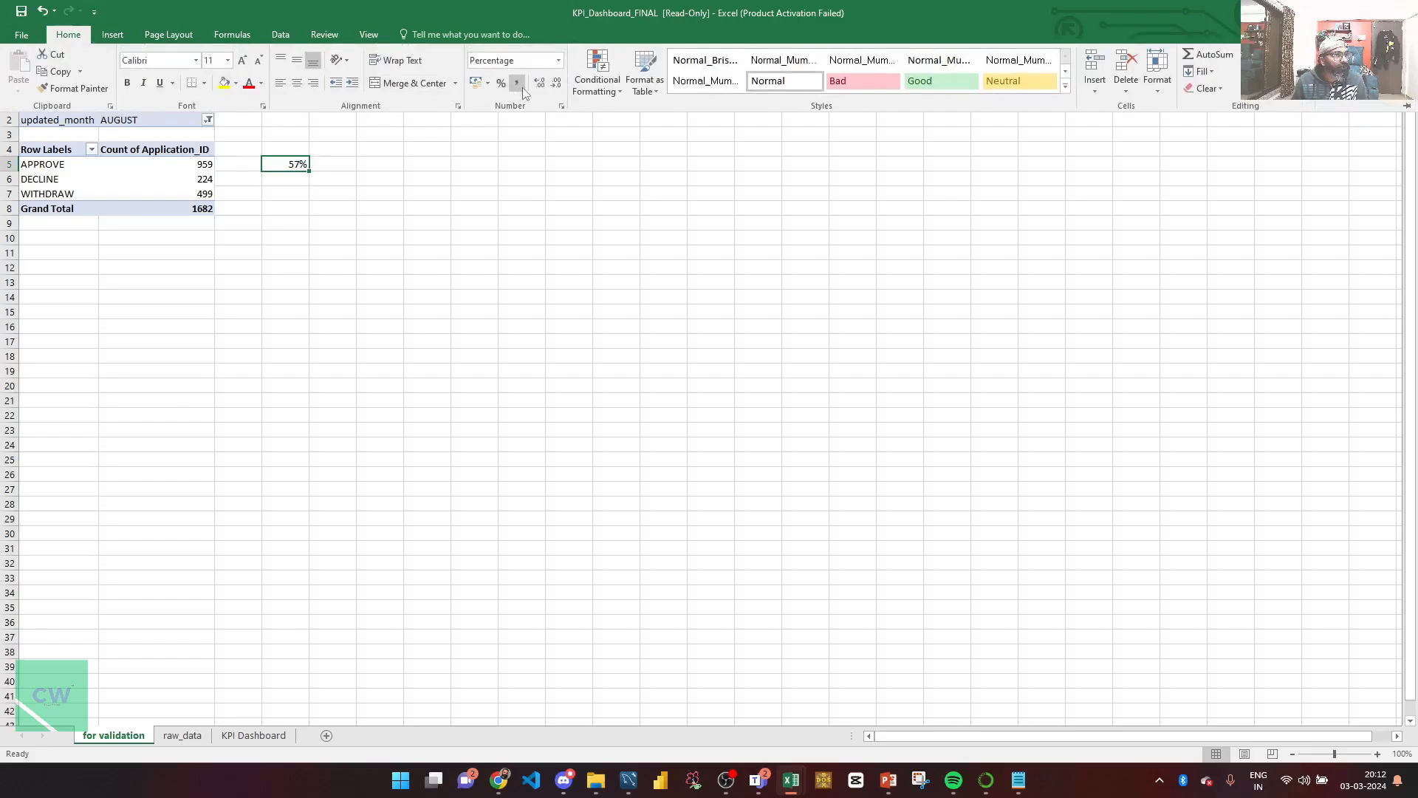
click(538, 84)
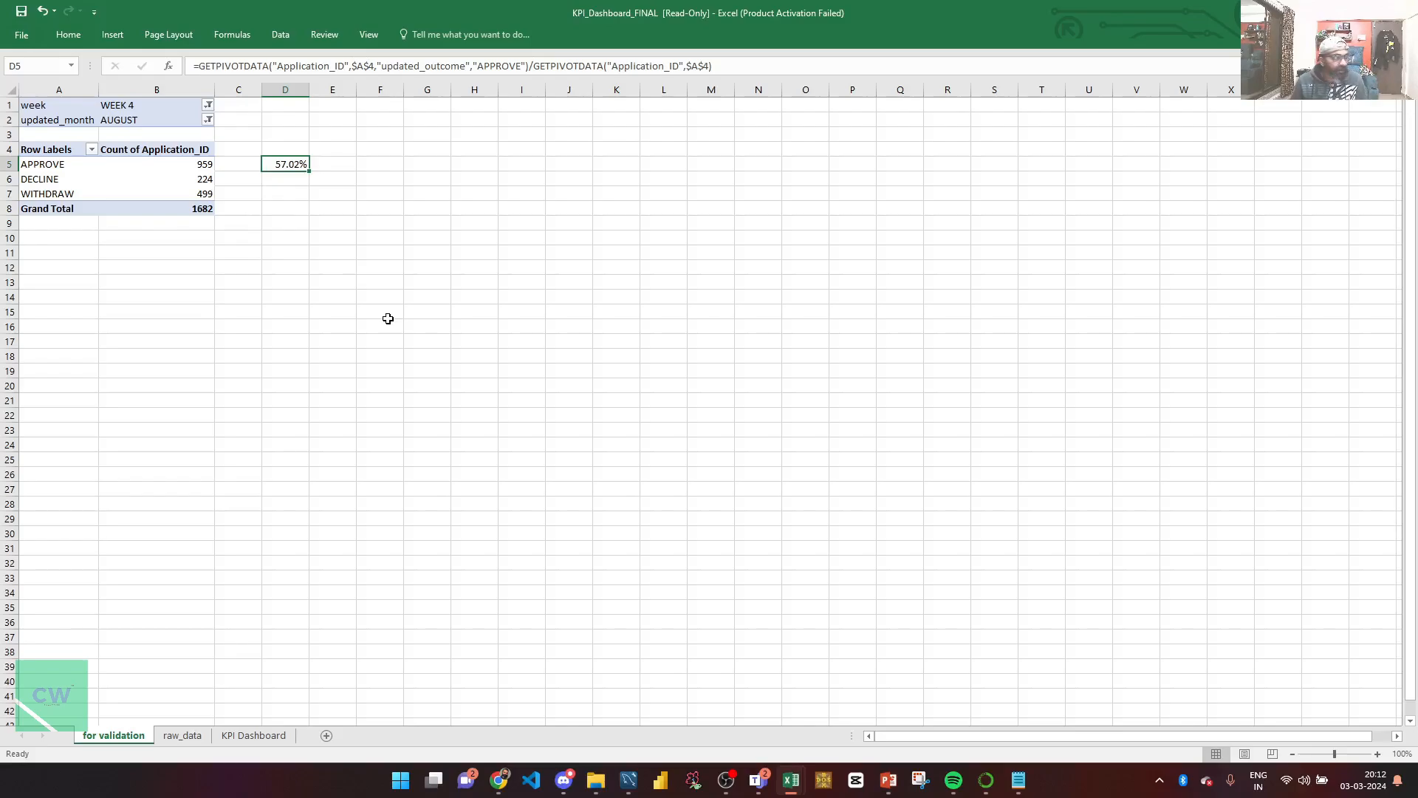
Step: In D6, compute DECLINE's share of the 1682 total as a percentage (13%)
click(292, 180)
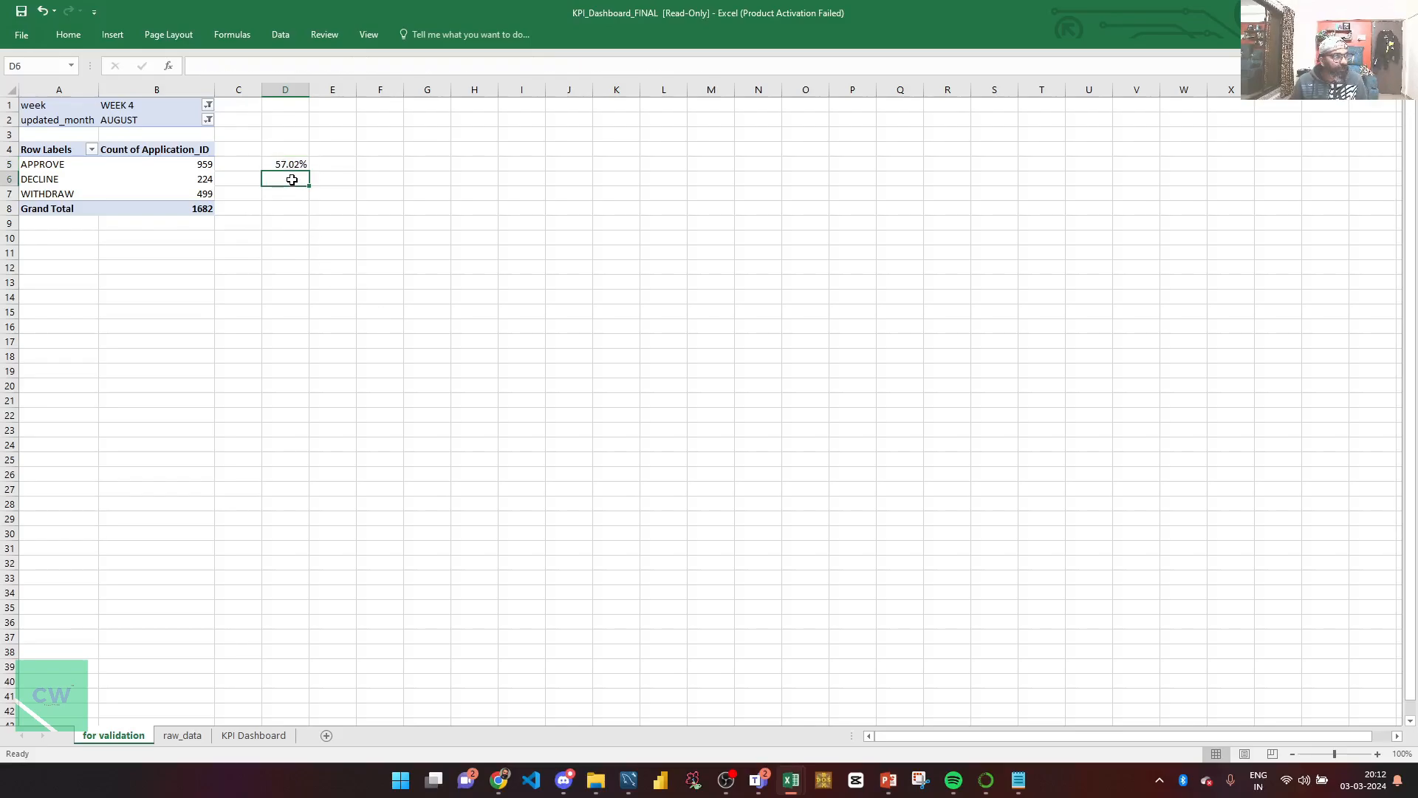
text(=)
key(Left)
key(Left)
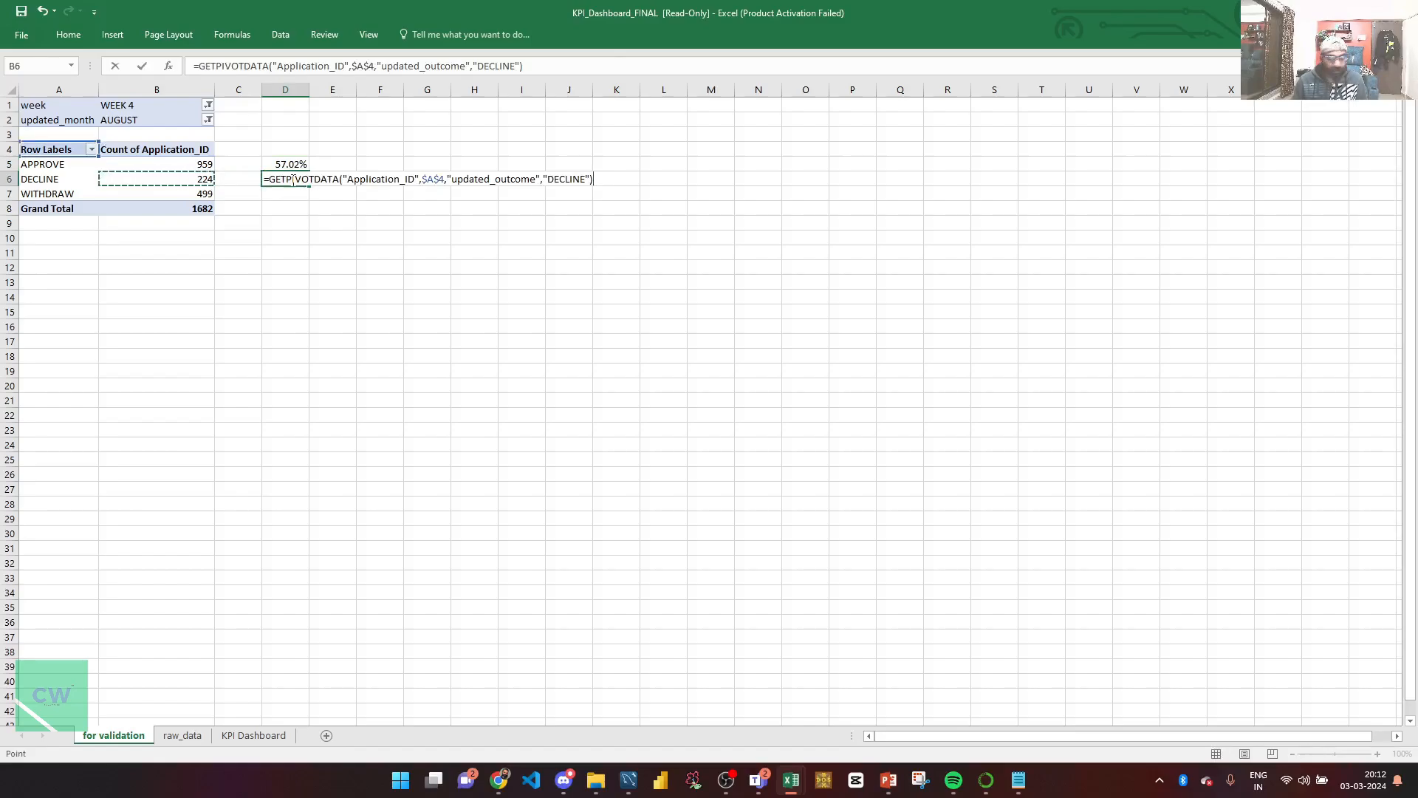
text(/)
click(194, 211)
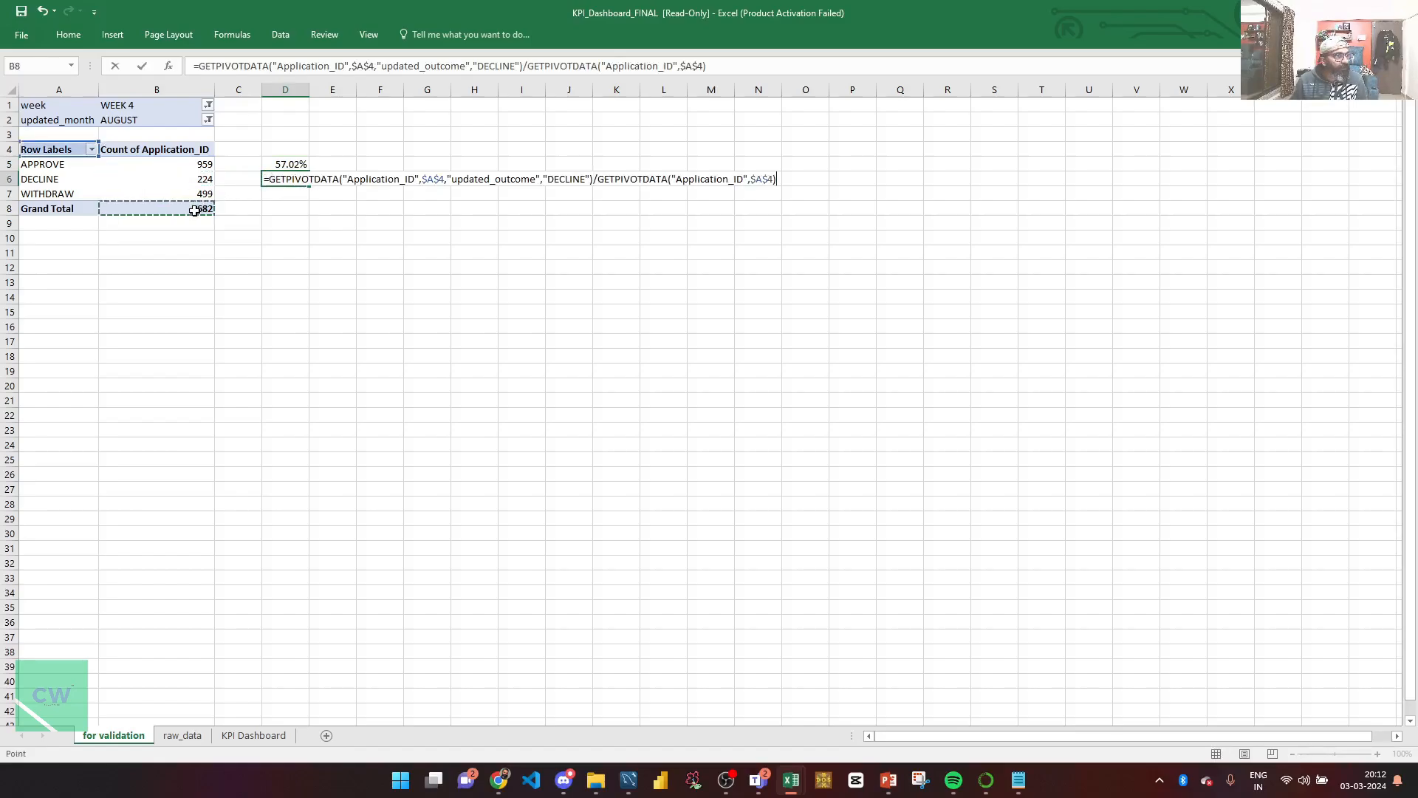
key(Return)
key(Up)
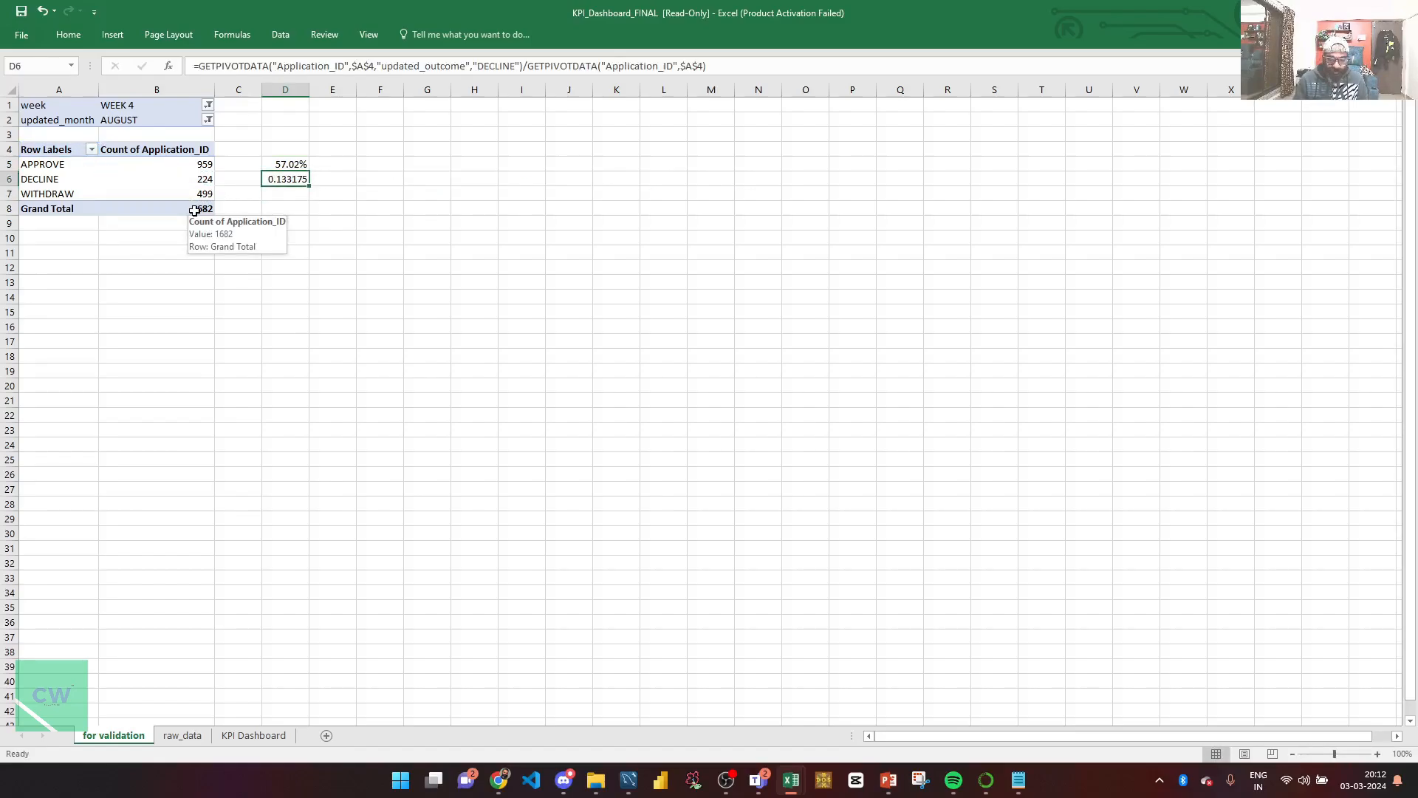
key(ctrl+shift+5)
Step: In D7, compute WITHDRAW's share of the 1682 total as a percentage (30%)
click(271, 192)
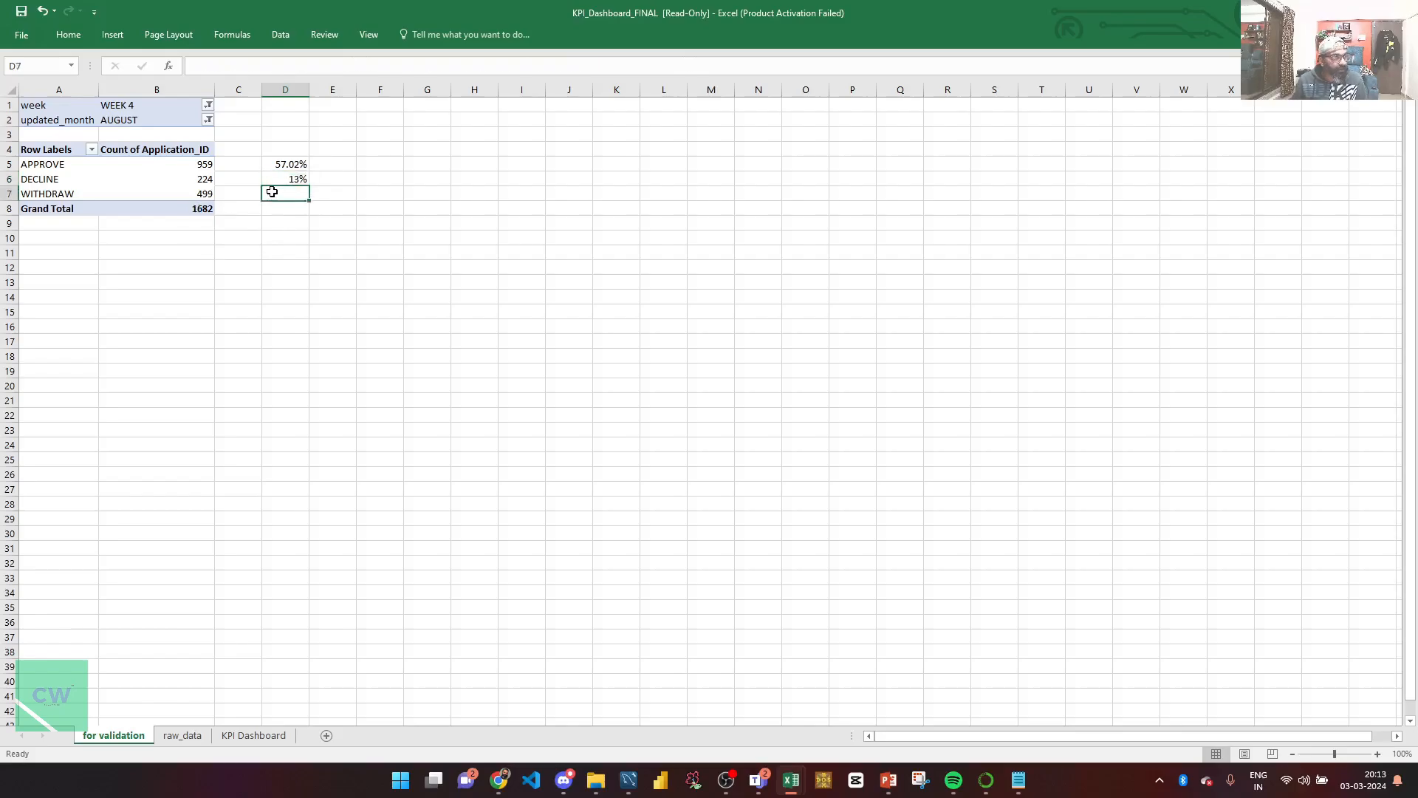
text(=)
key(Left)
key(Left)
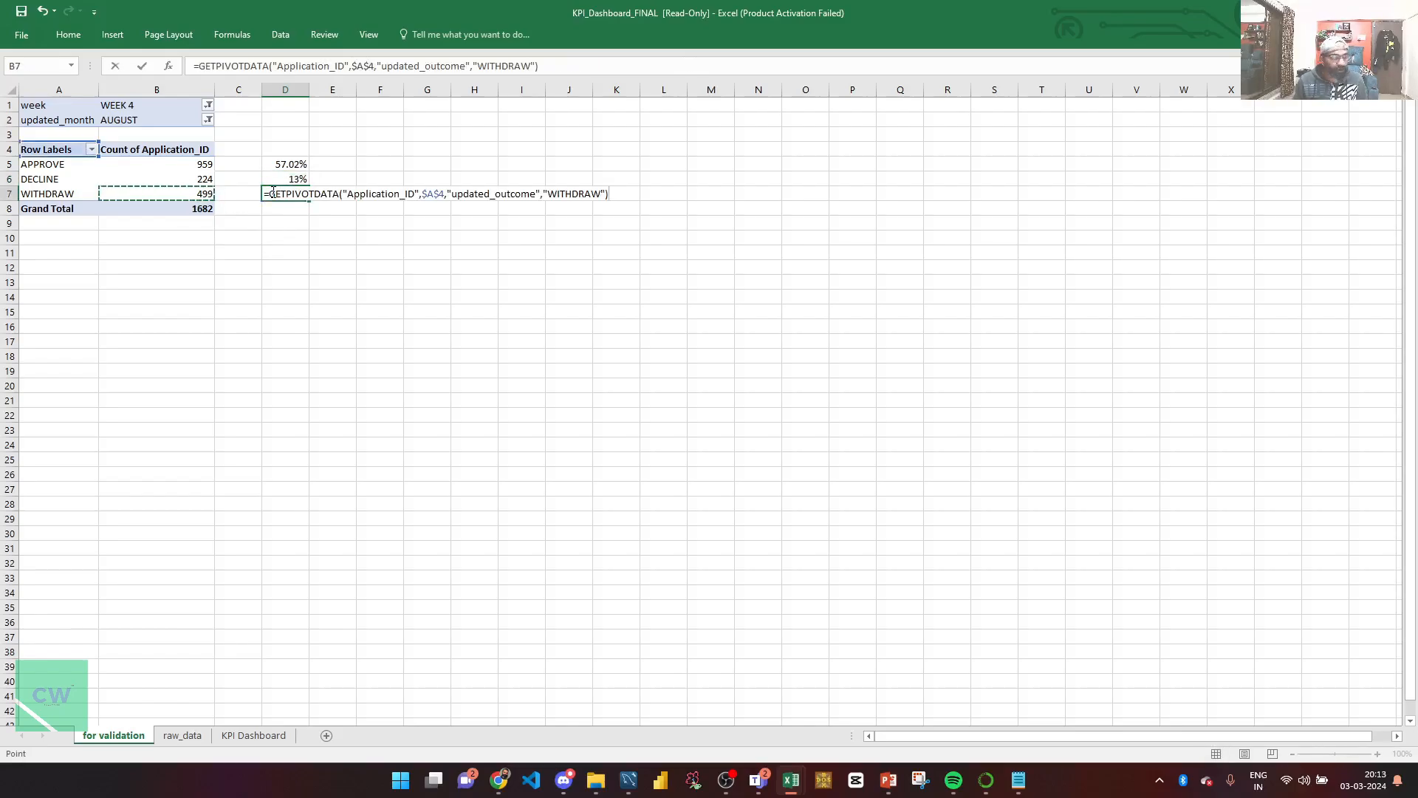
text(/)
click(206, 209)
key(Return)
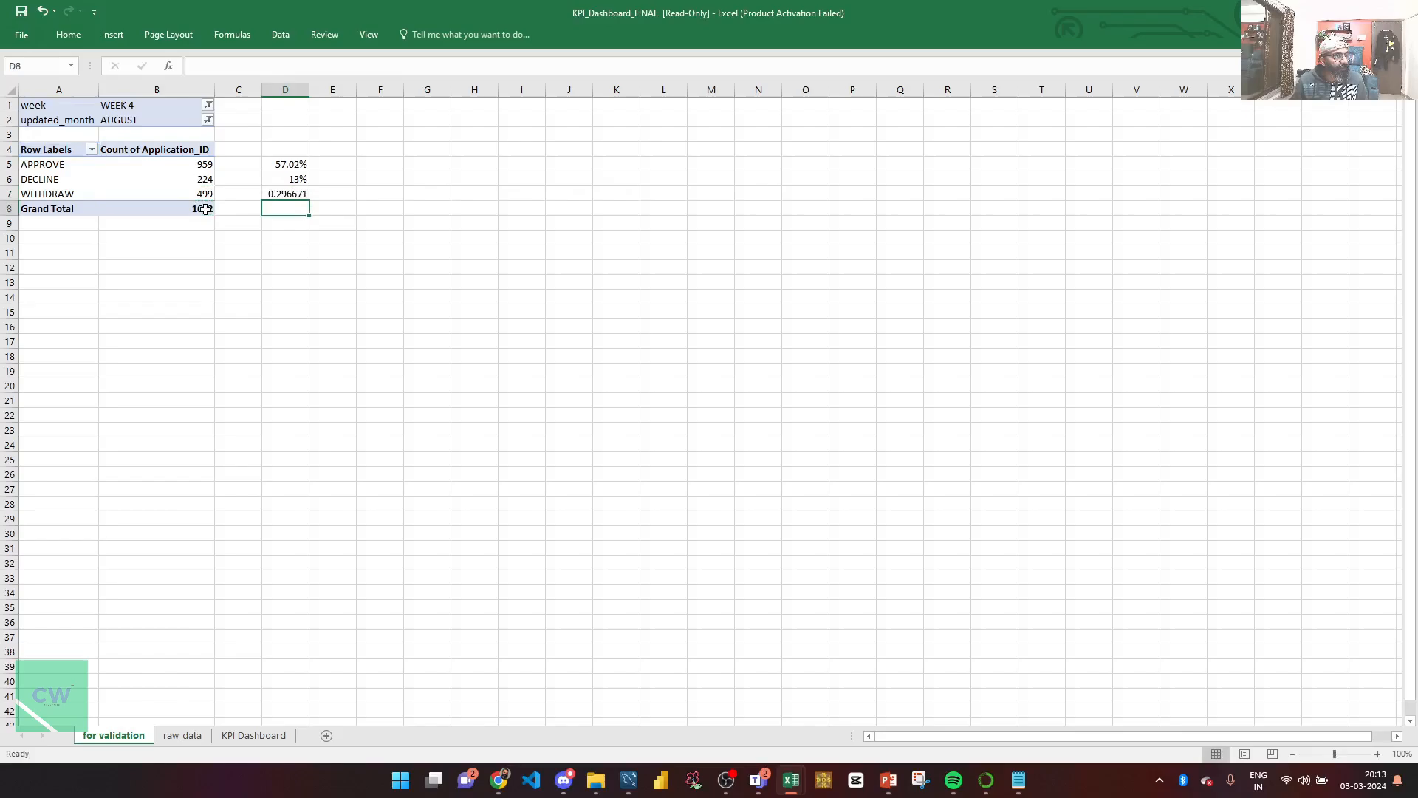
key(Up)
key(ctrl+shift+5)
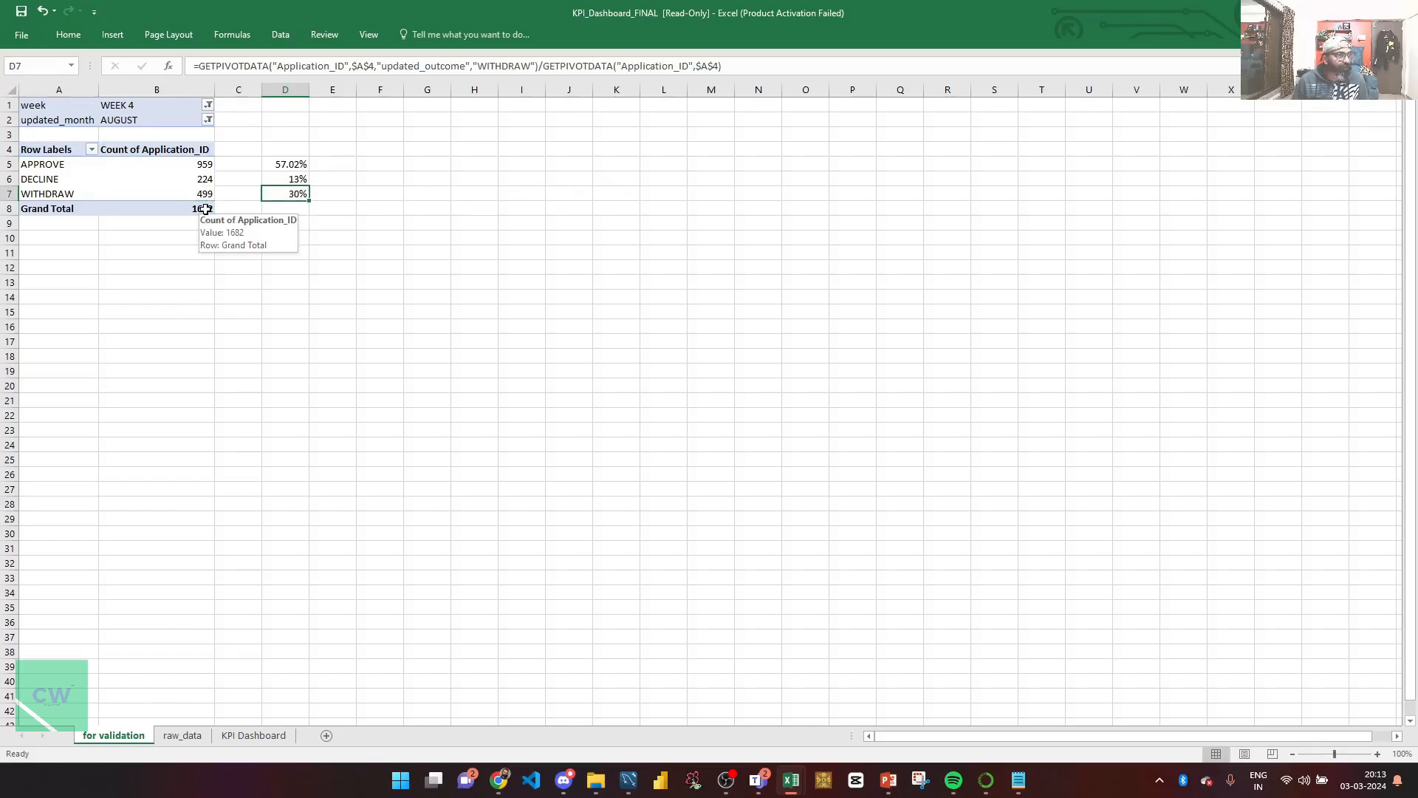
key(Up)
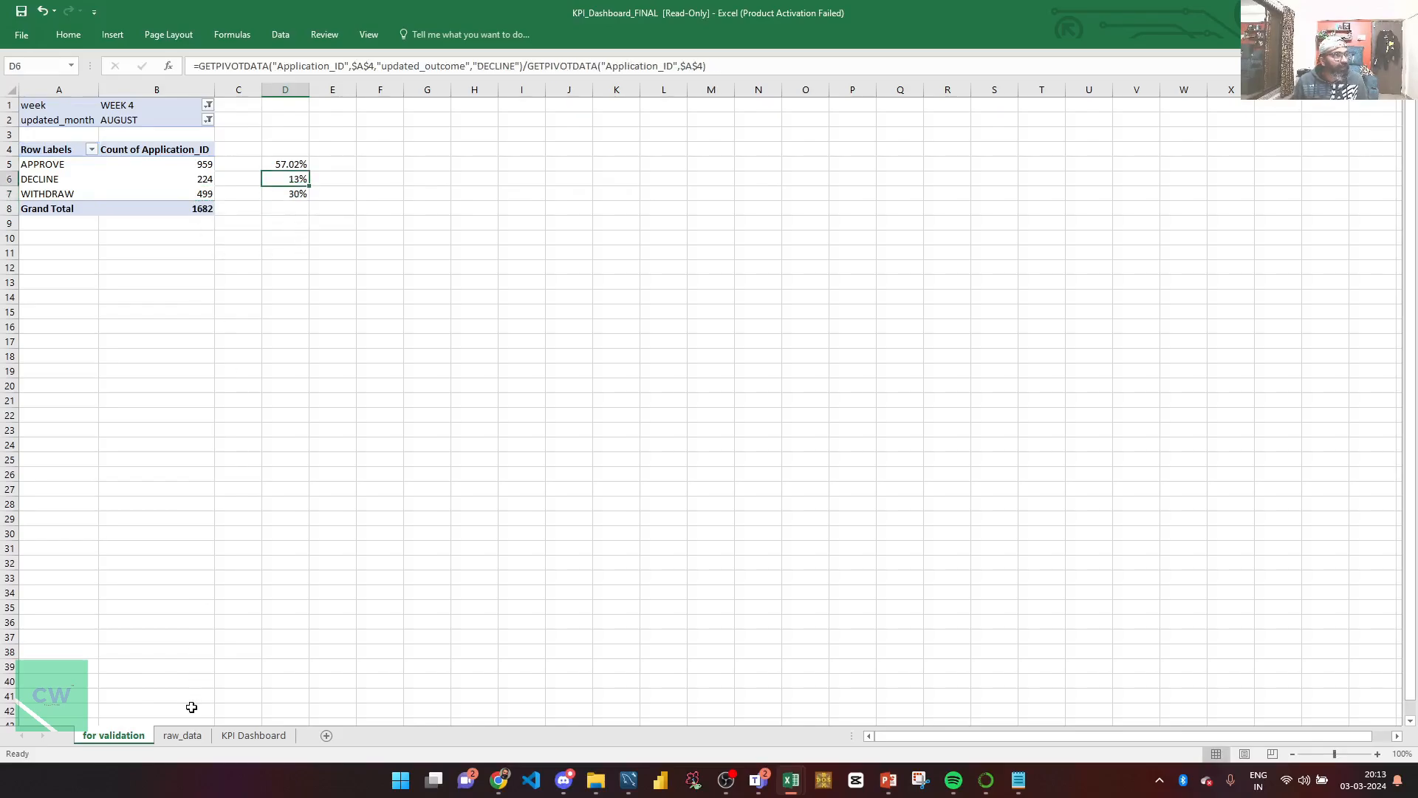
Step: After a look at the KPI Dashboard, delete the D5:D7 percentages and select the pivot
click(244, 736)
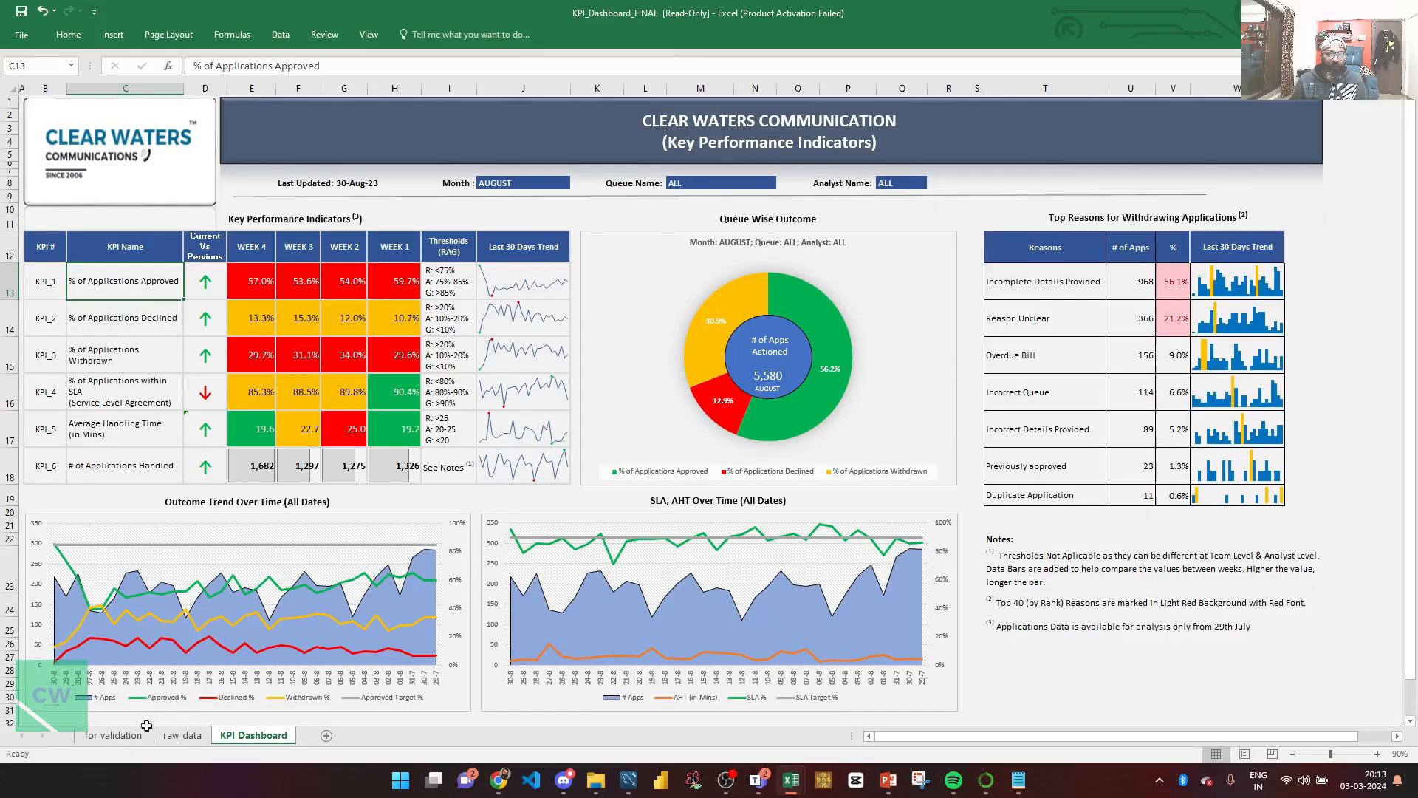
click(113, 735)
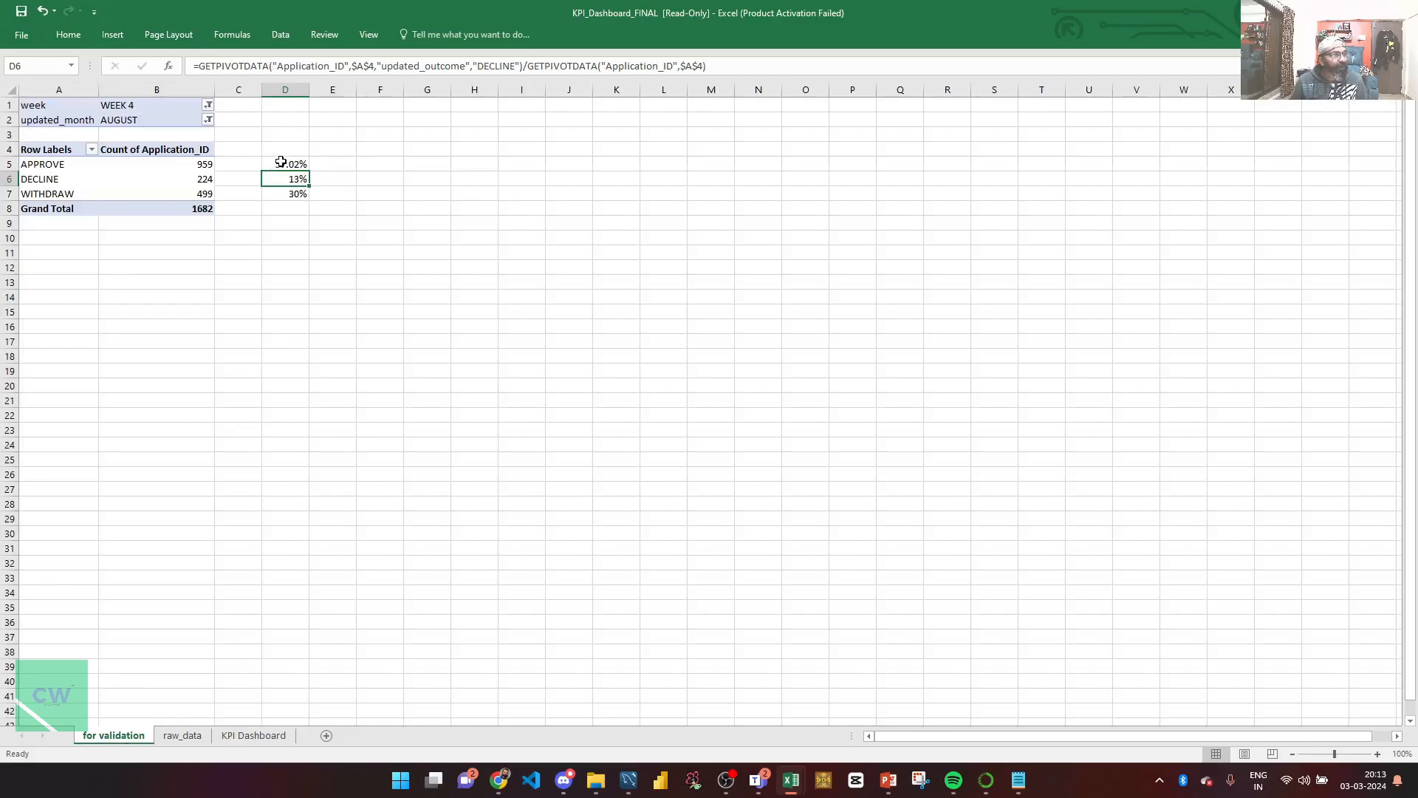
click(282, 161)
key(shift+Down)
key(shift+Down)
key(Delete)
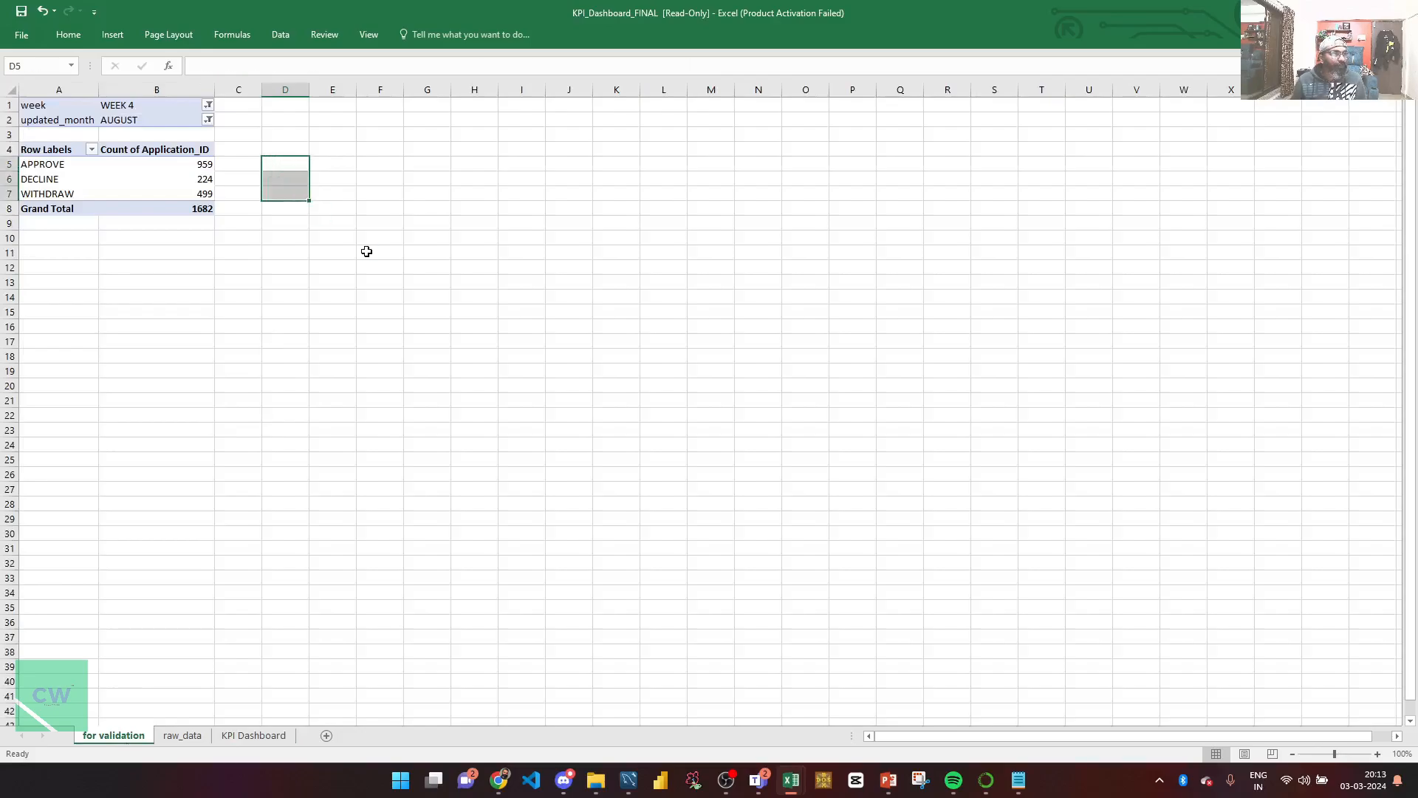
click(166, 189)
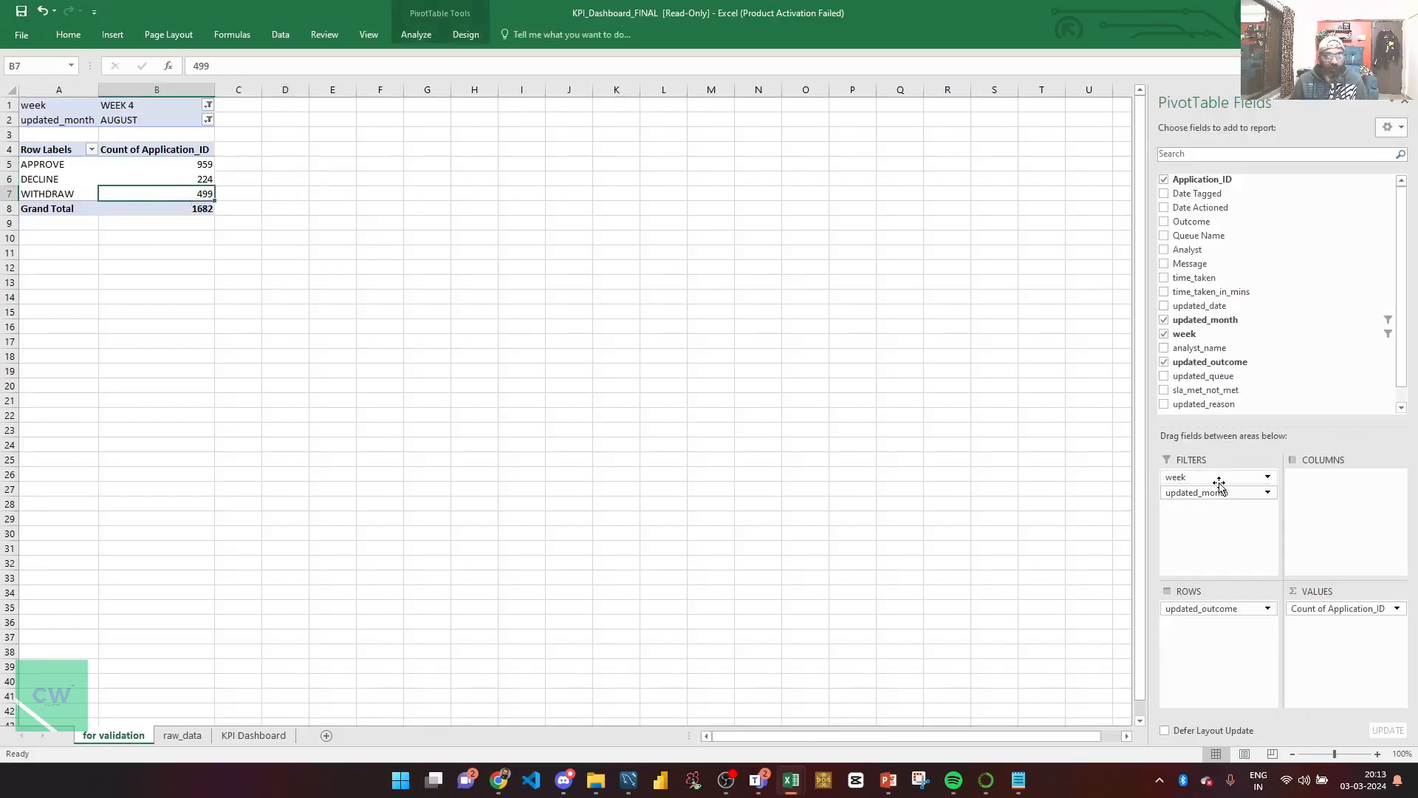
Step: Move week into the pivot columns and compute WEEK 1's approval ratio in H6, copied across H6:K6
drag(1181, 478, 1329, 491)
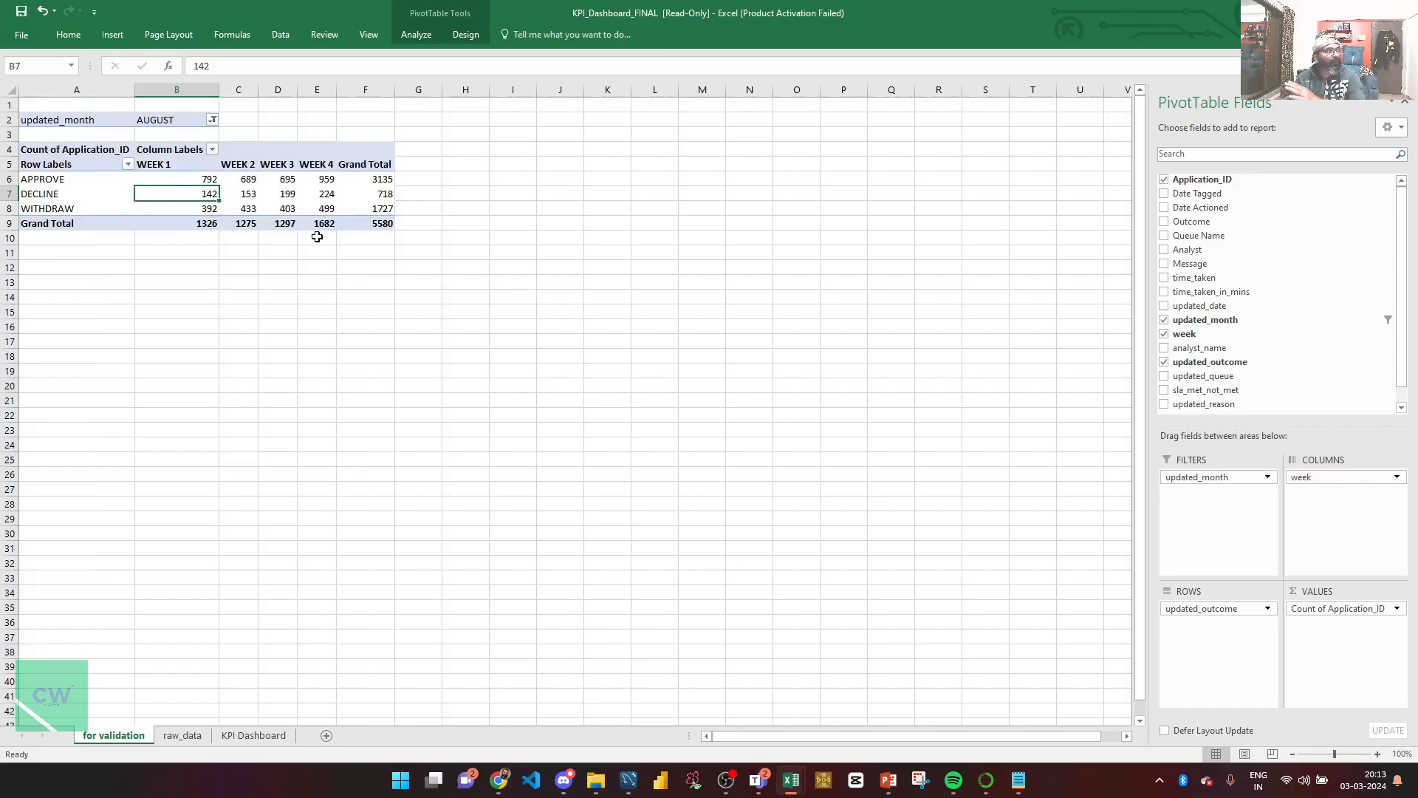
click(474, 183)
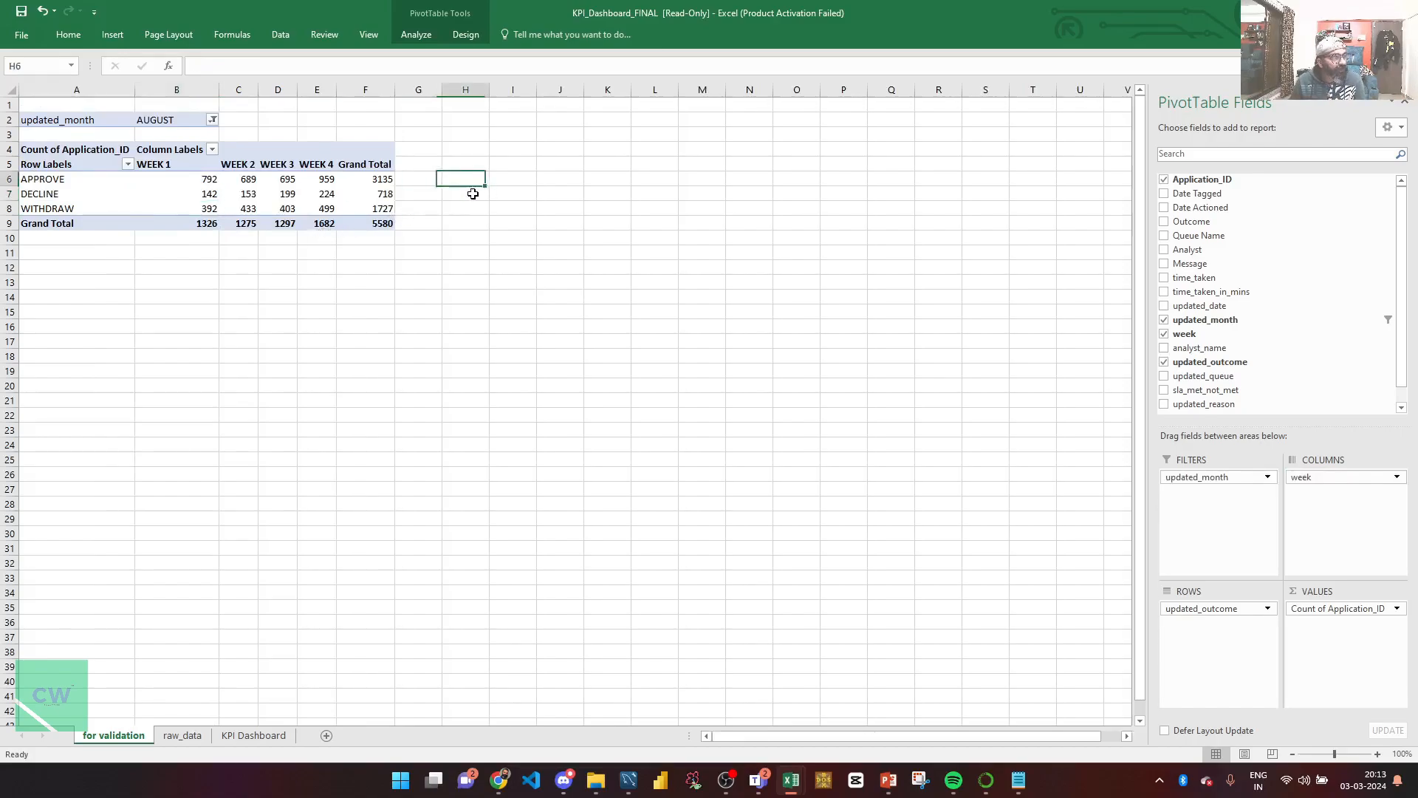
text(=)
key(Left)
key(Left)
key(Left)
key(Left)
key(Left)
key(Left)
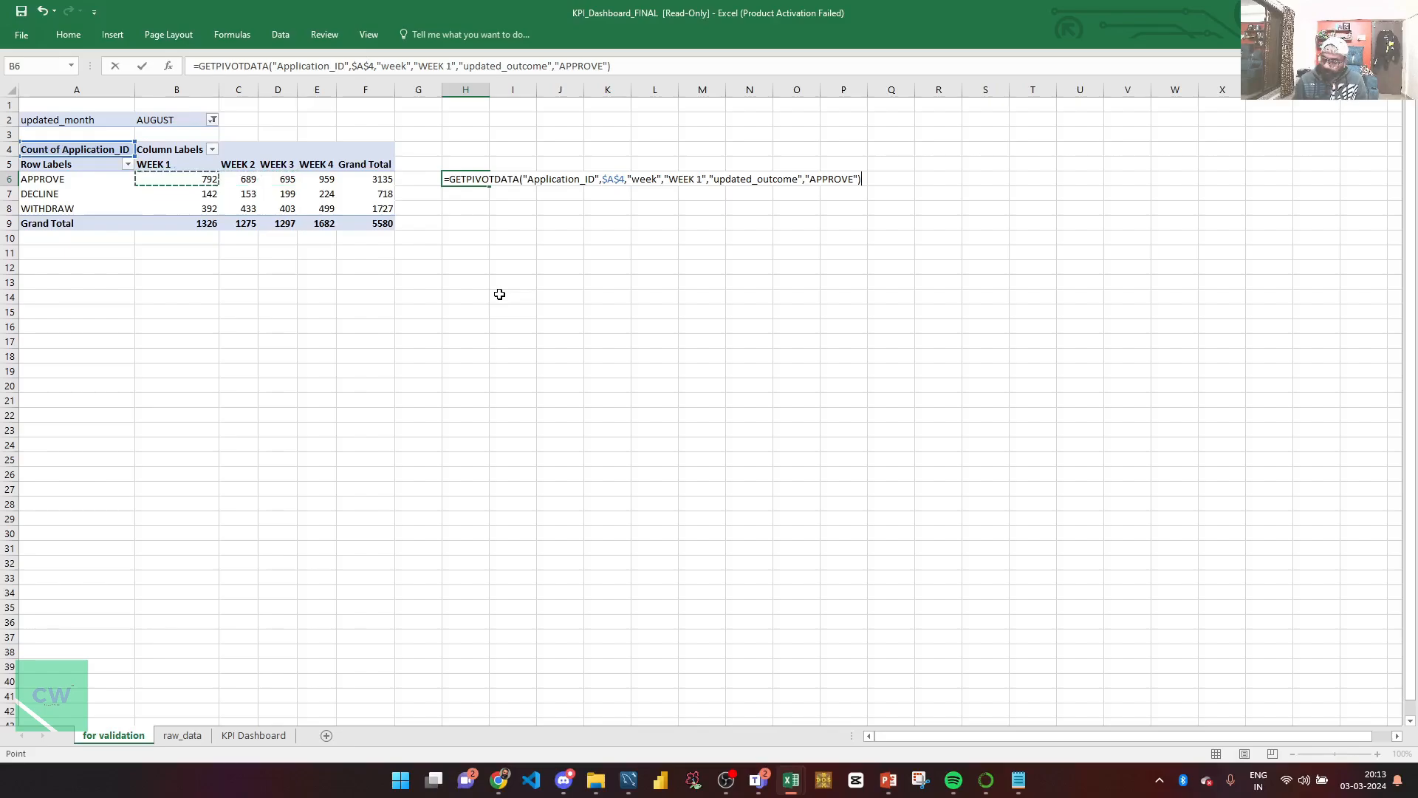
text(/)
click(194, 225)
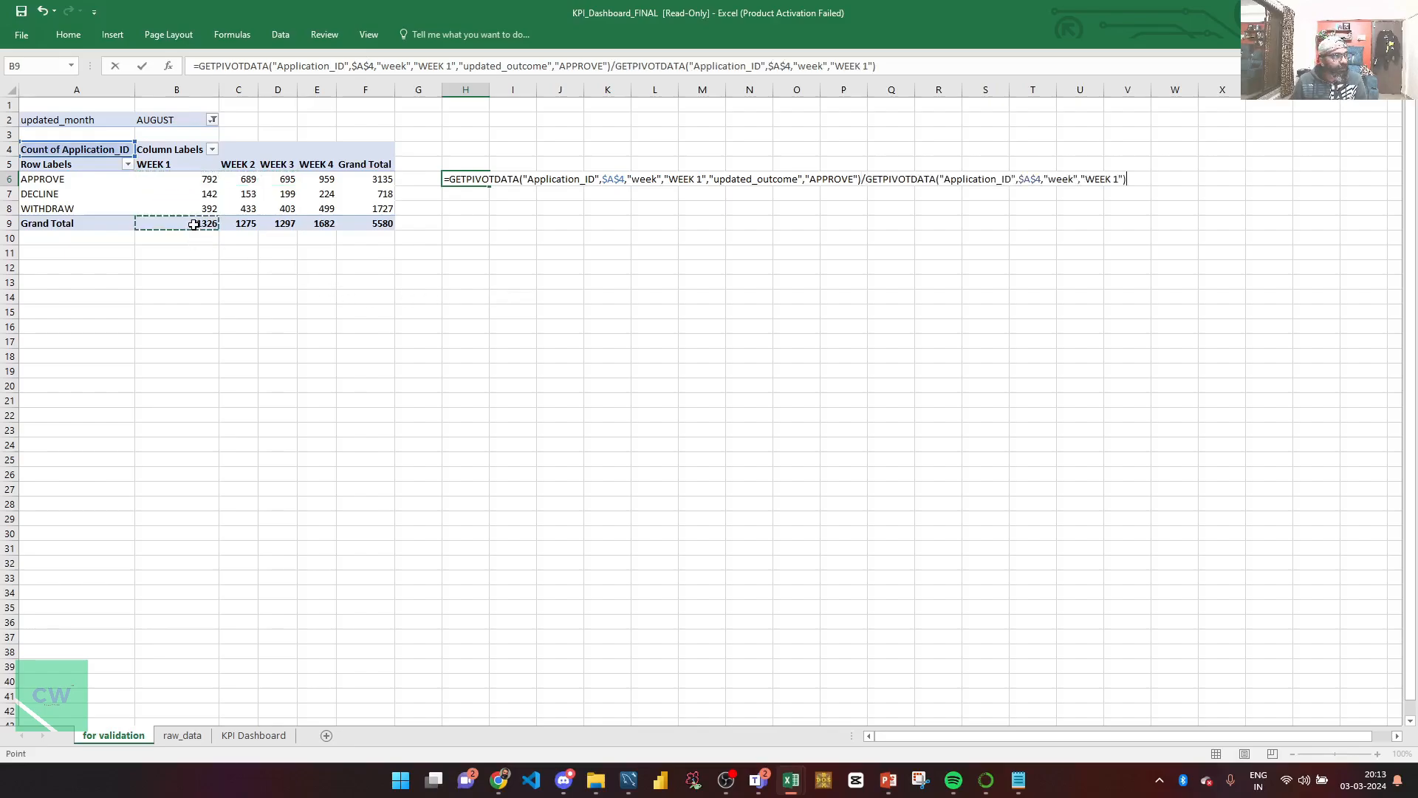
key(ctrl+Return)
key(ctrl+c)
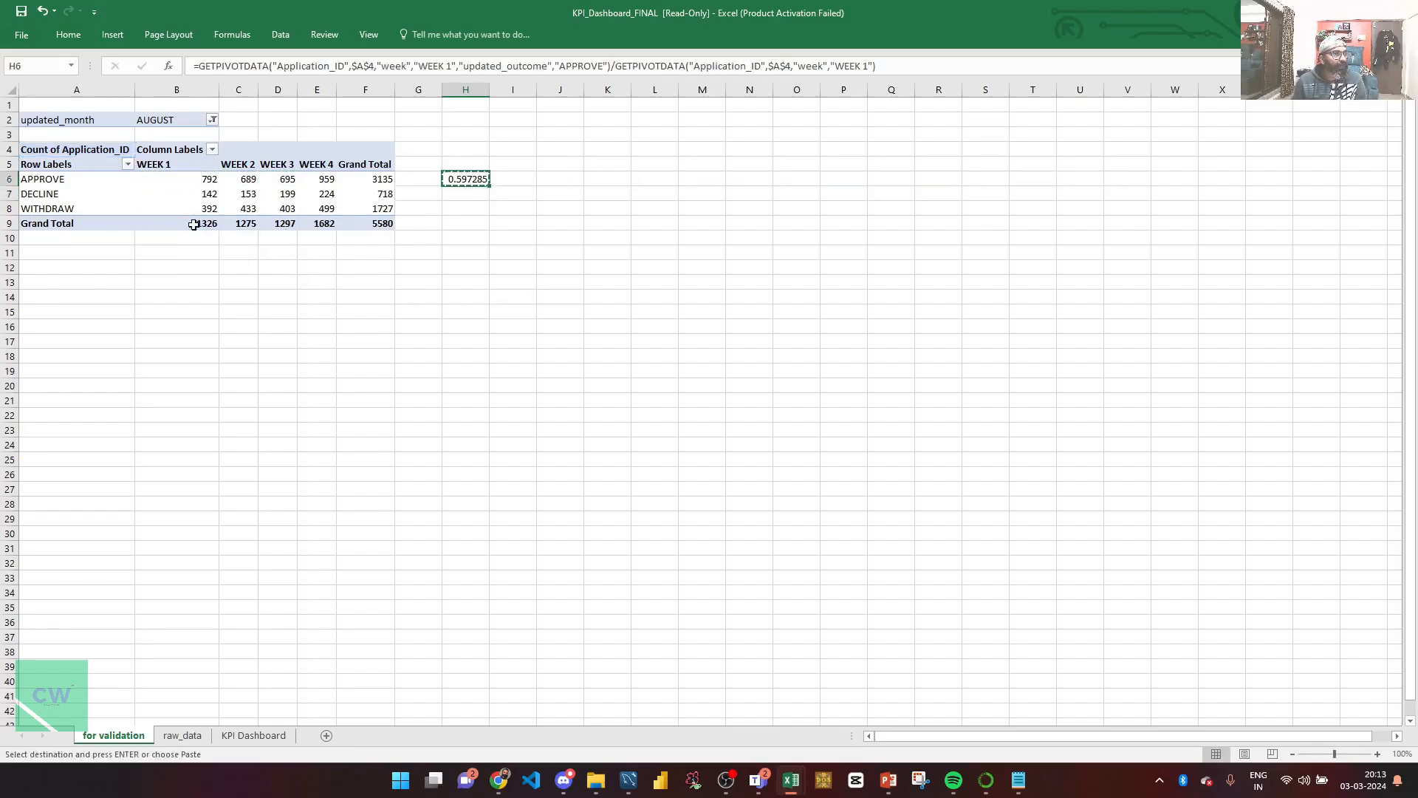
key(shift+Right)
key(shift+Right)
key(shift+Right)
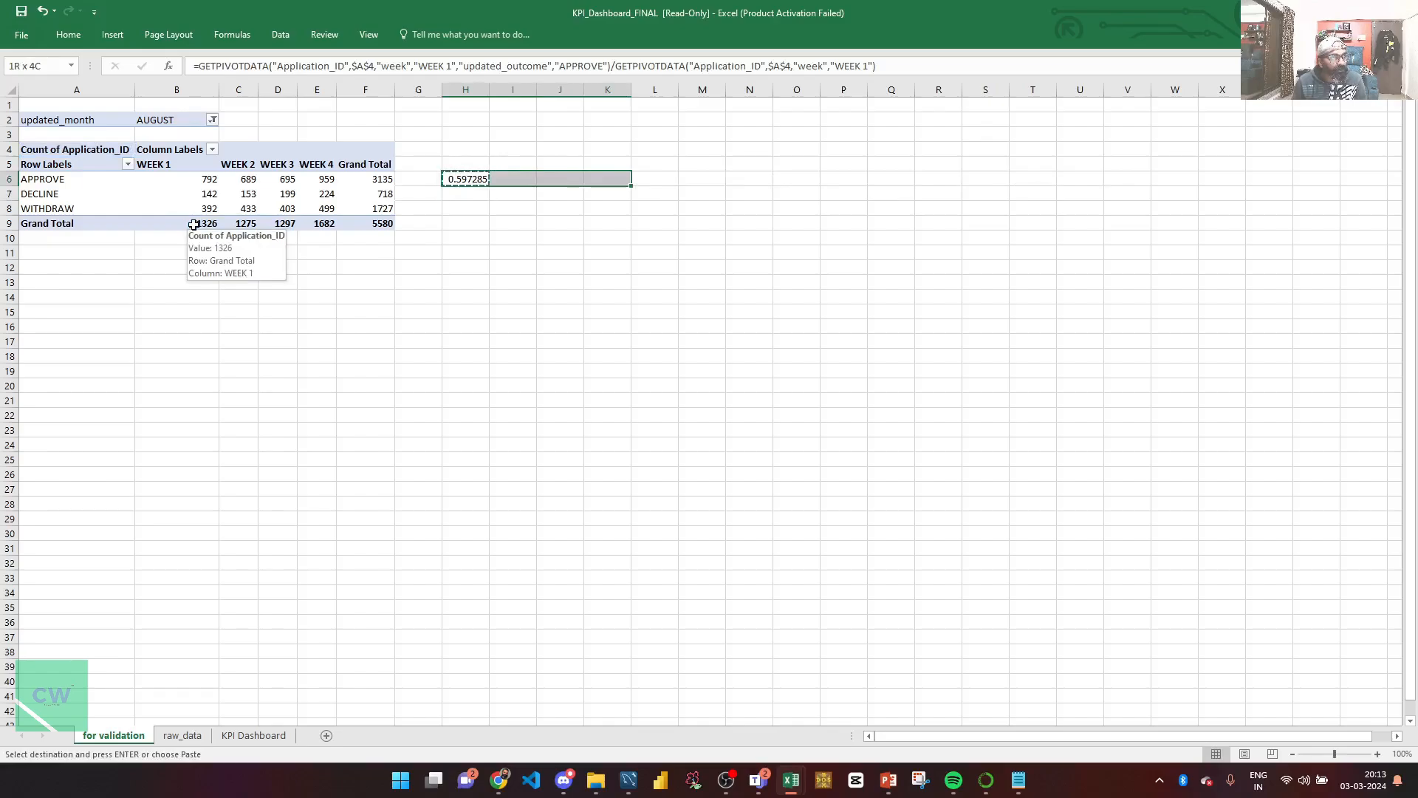
key(ctrl+v)
key(Right)
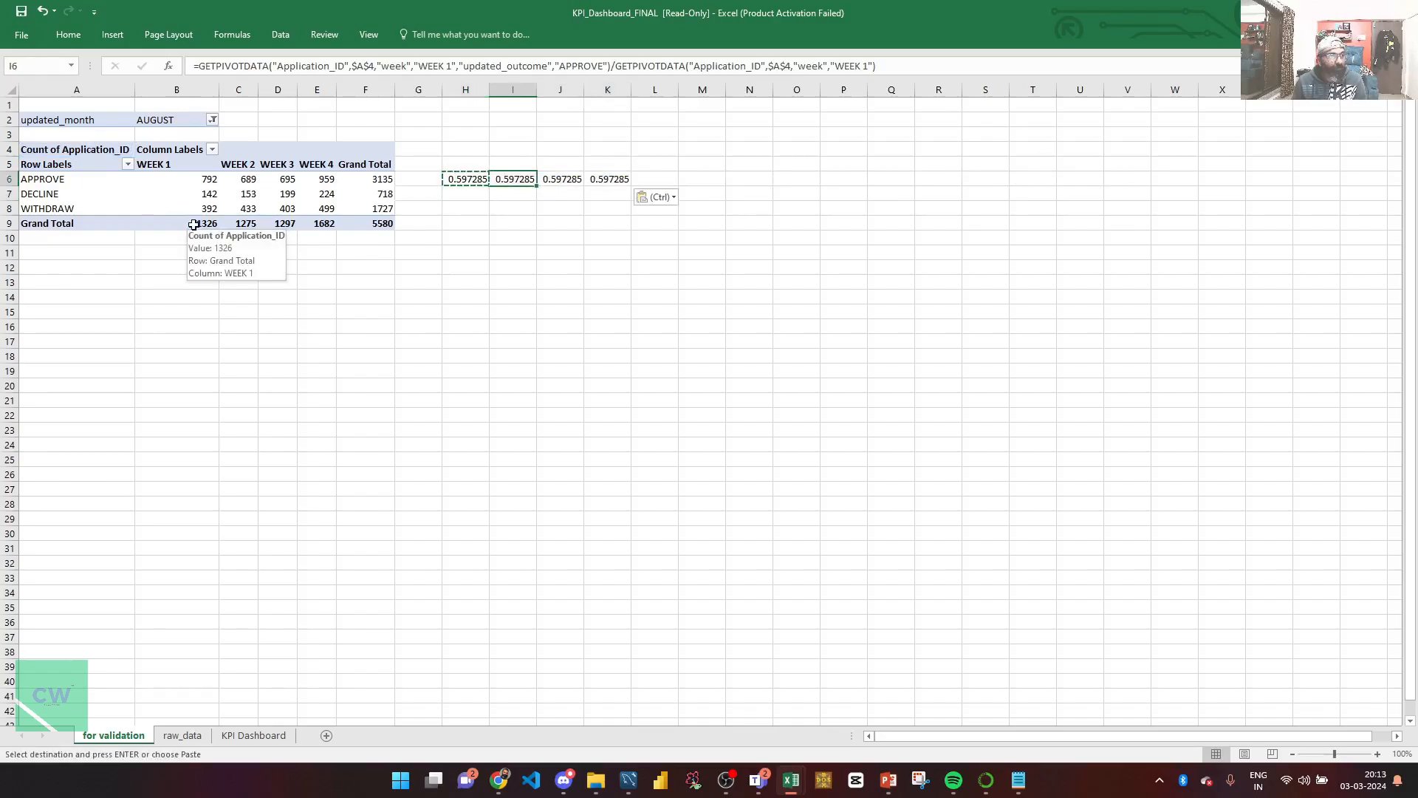
Step: Inspect the copied formula and clear the incorrect ratios from I6:K6
key(F2)
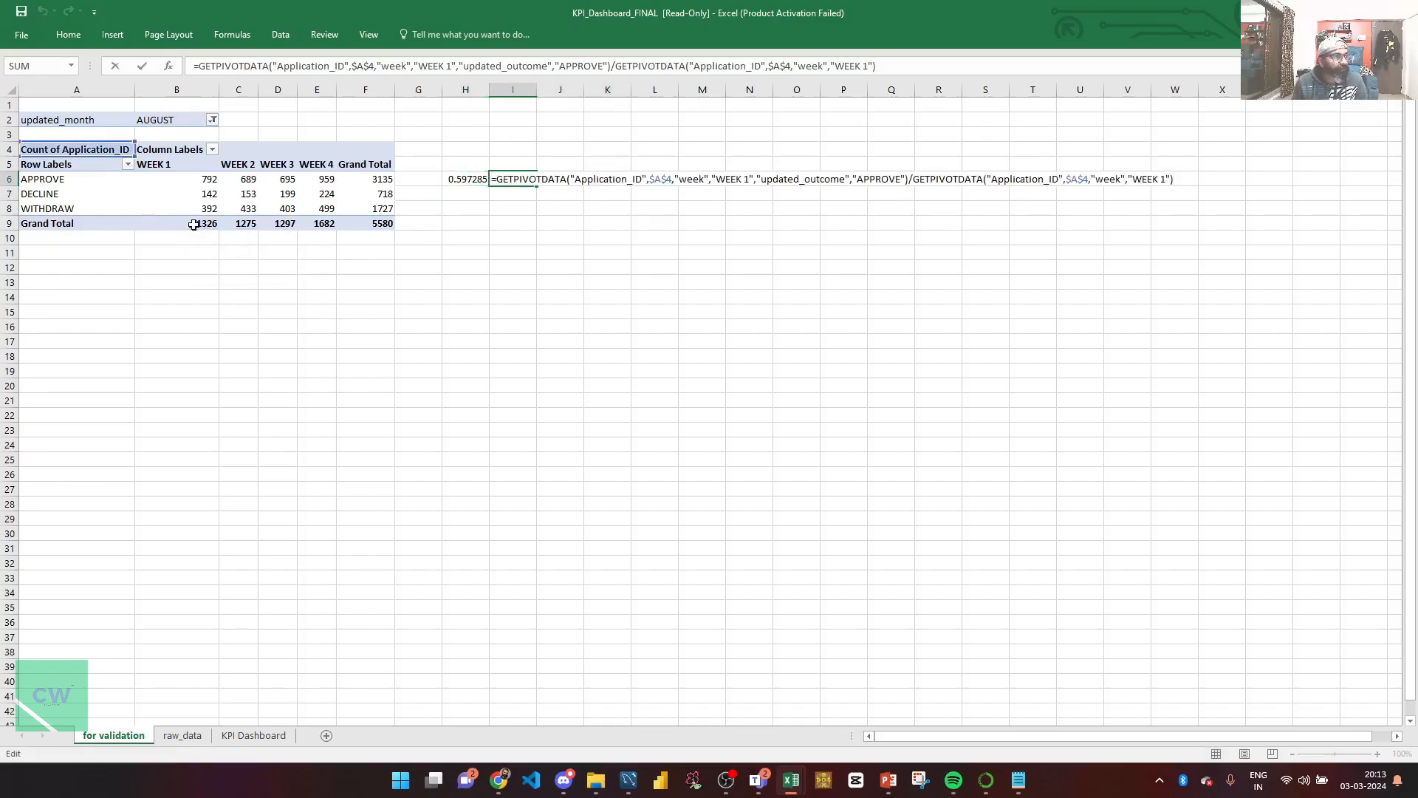
key(Escape)
key(Left)
key(Right)
key(shift+Right)
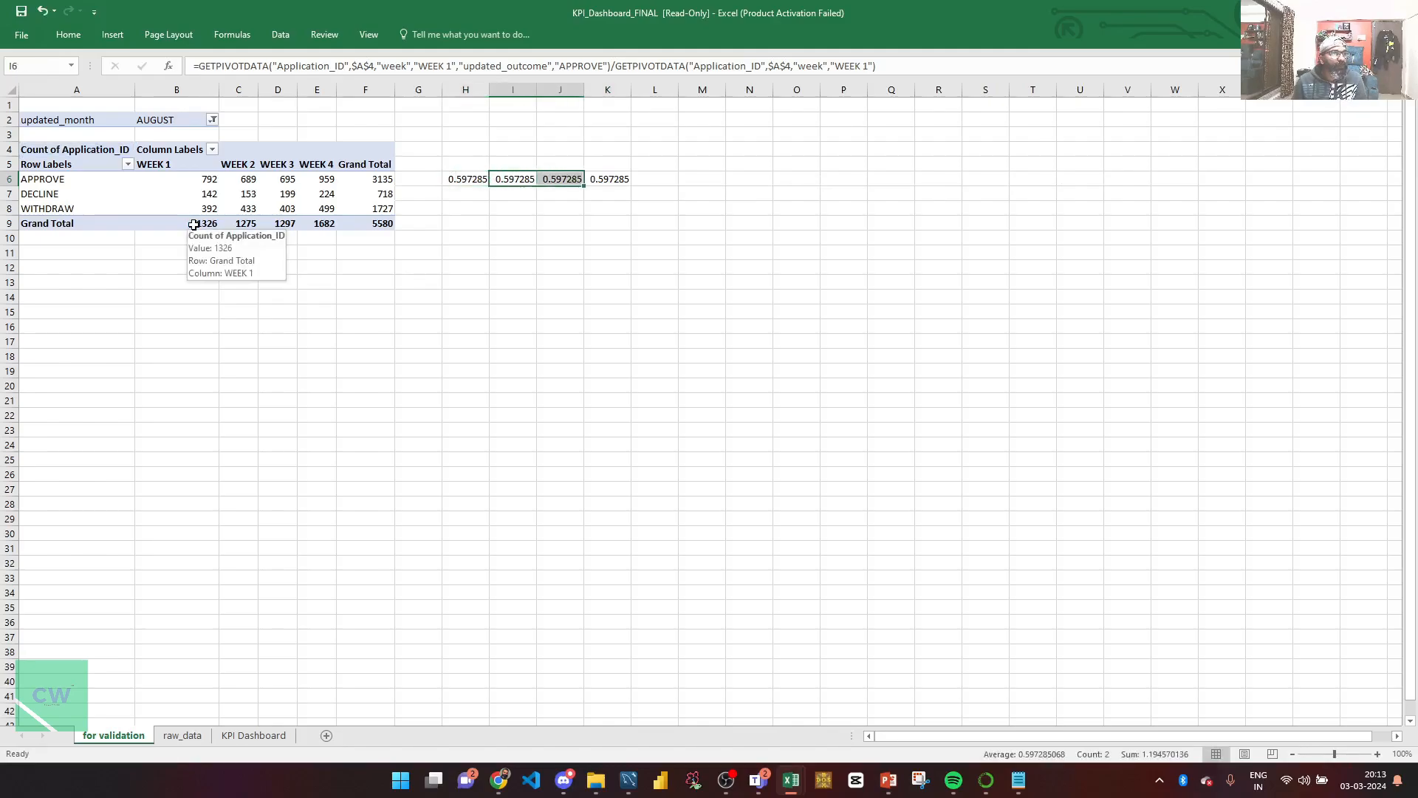
key(Delete)
key(shift+Right)
key(Right)
key(Right)
key(Delete)
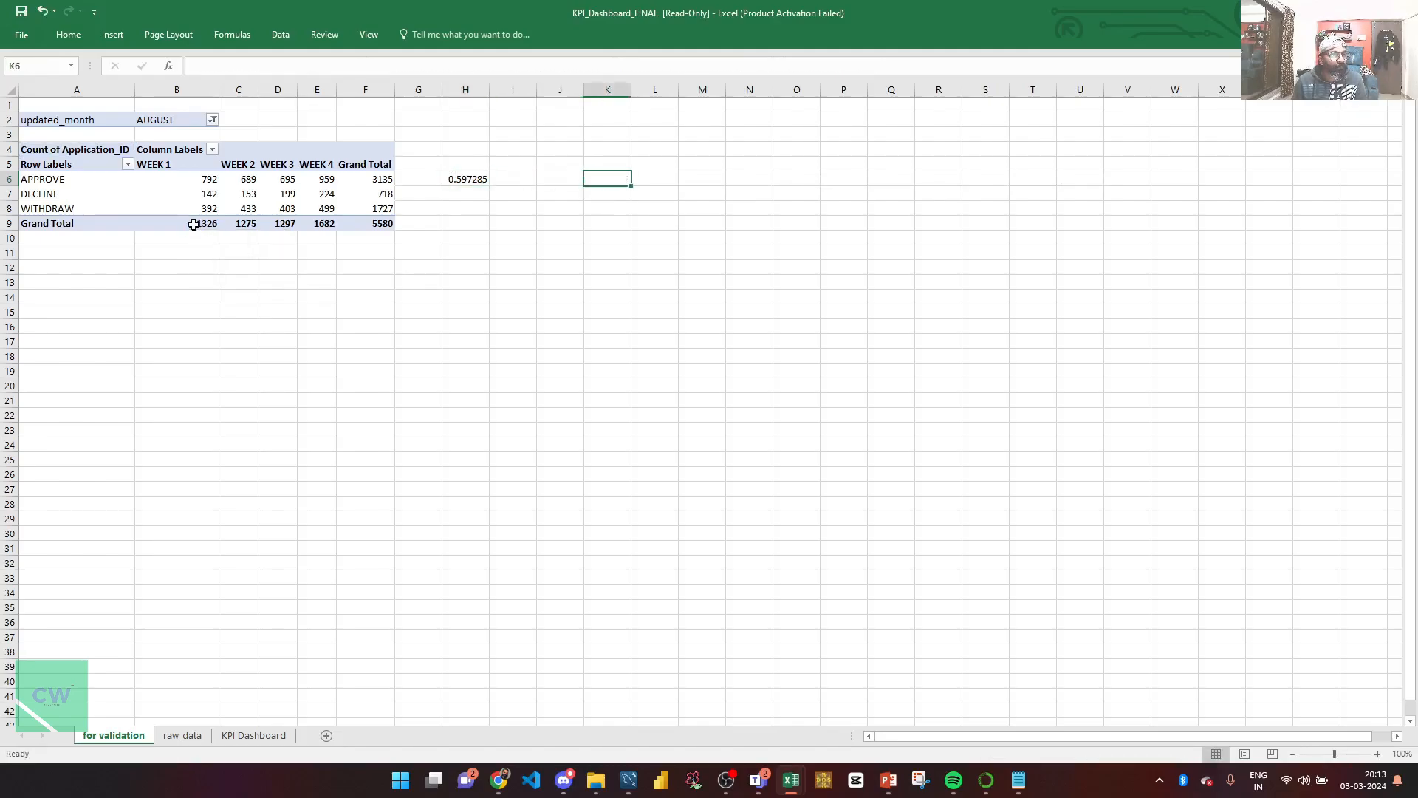
key(Left)
key(Left)
Step: Enter the WEEK 2 and WEEK 3 approve-over-total ratios in I6 and J6
text(=)
key(Left)
key(Left)
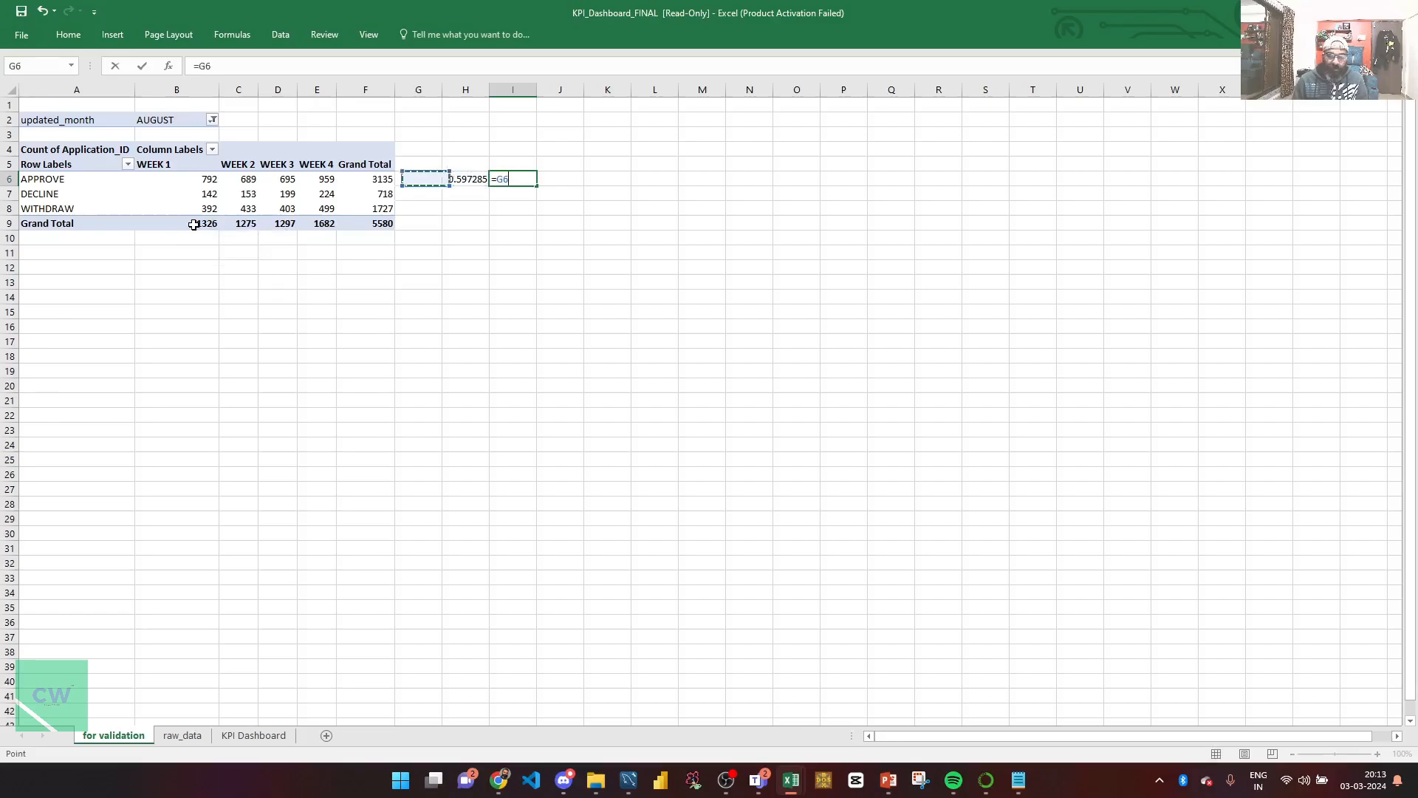
key(Left)
key(Left)
key(Left)
key(Left)
text(/)
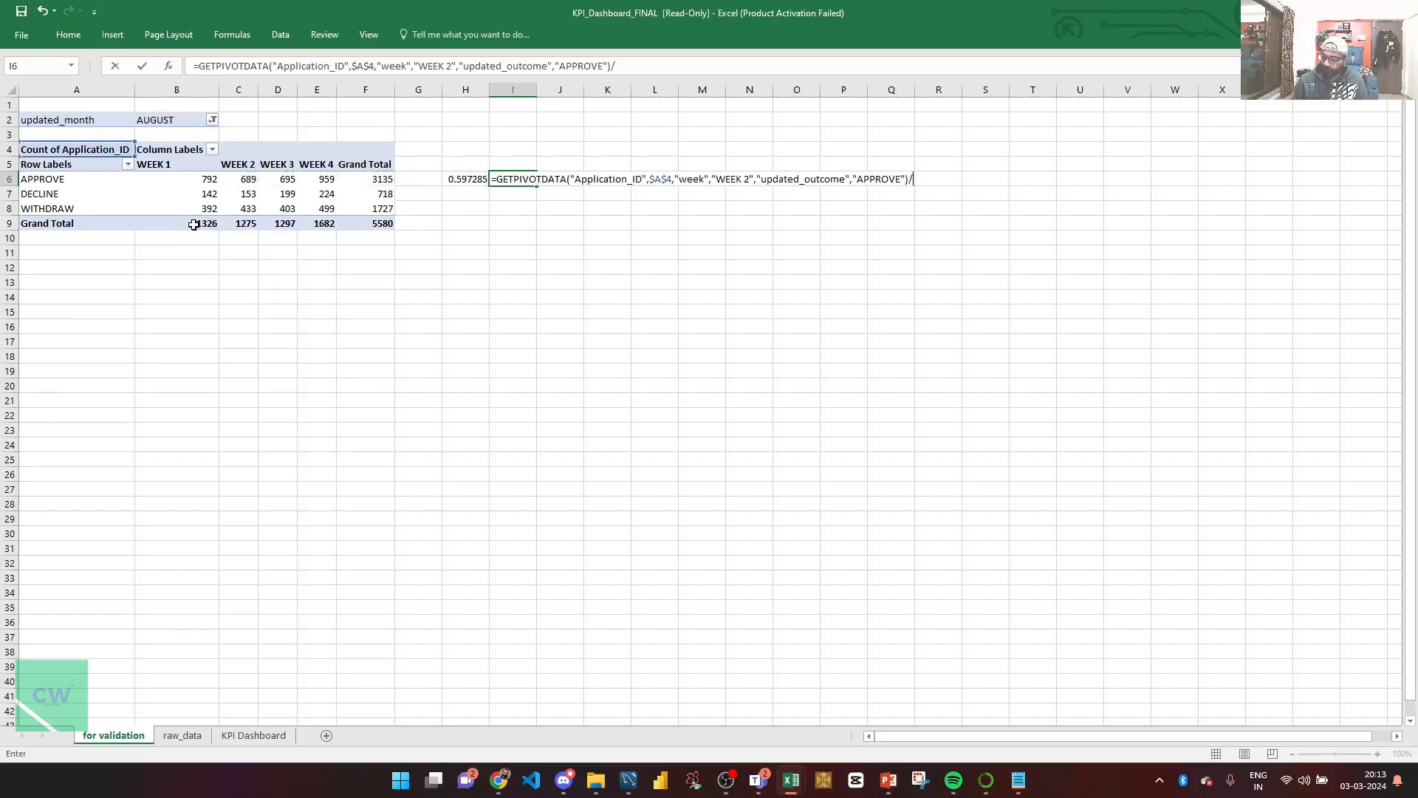
click(231, 224)
key(ctrl+Return)
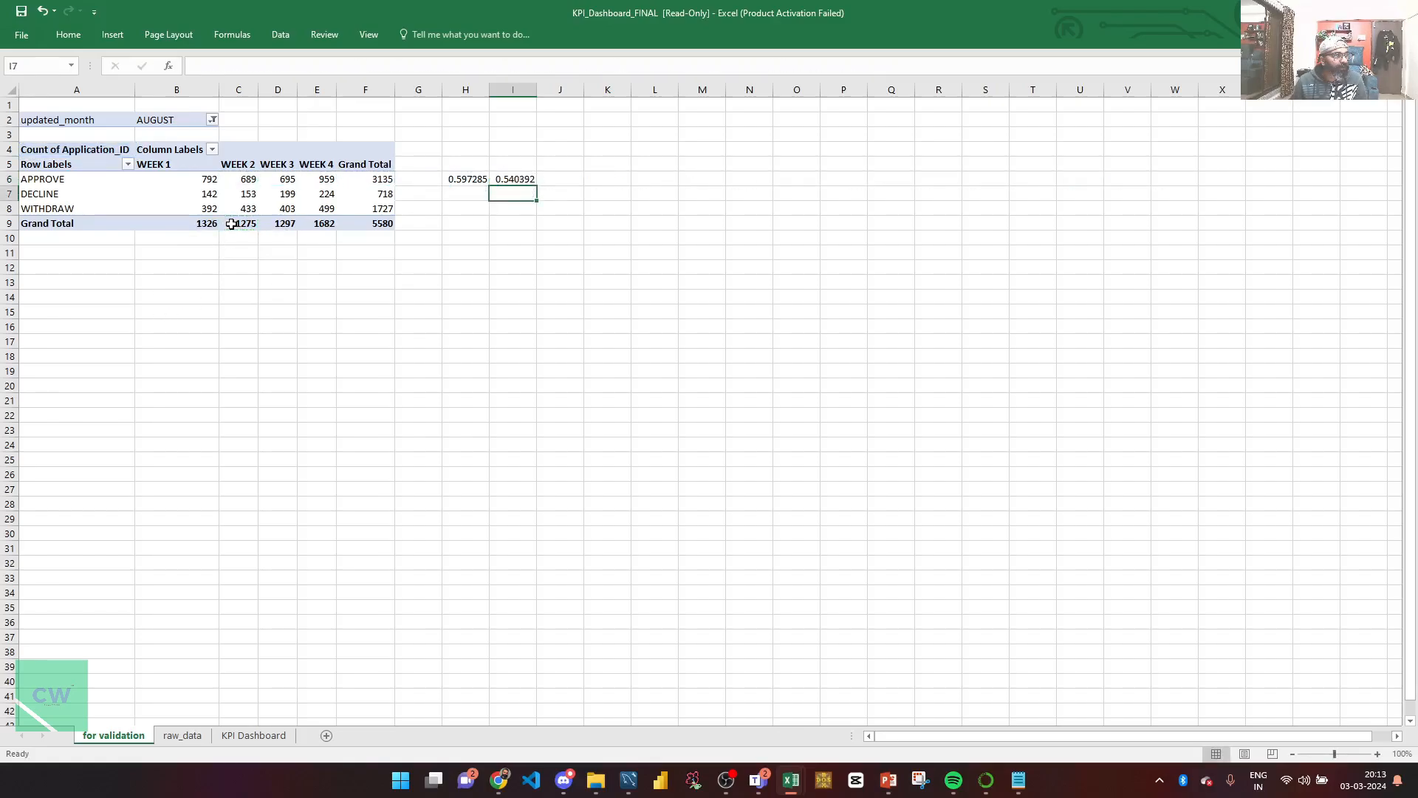
key(Right)
text(=)
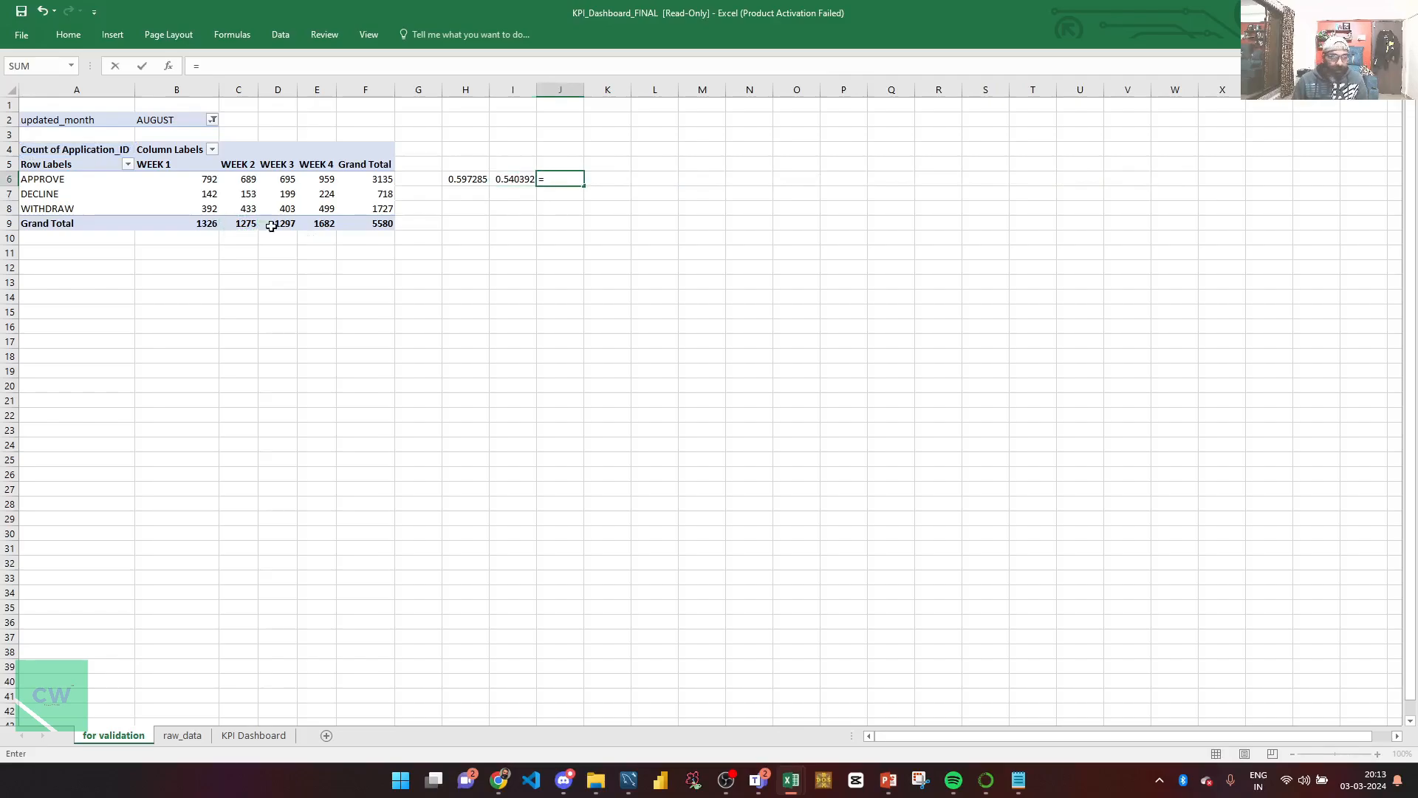
click(284, 179)
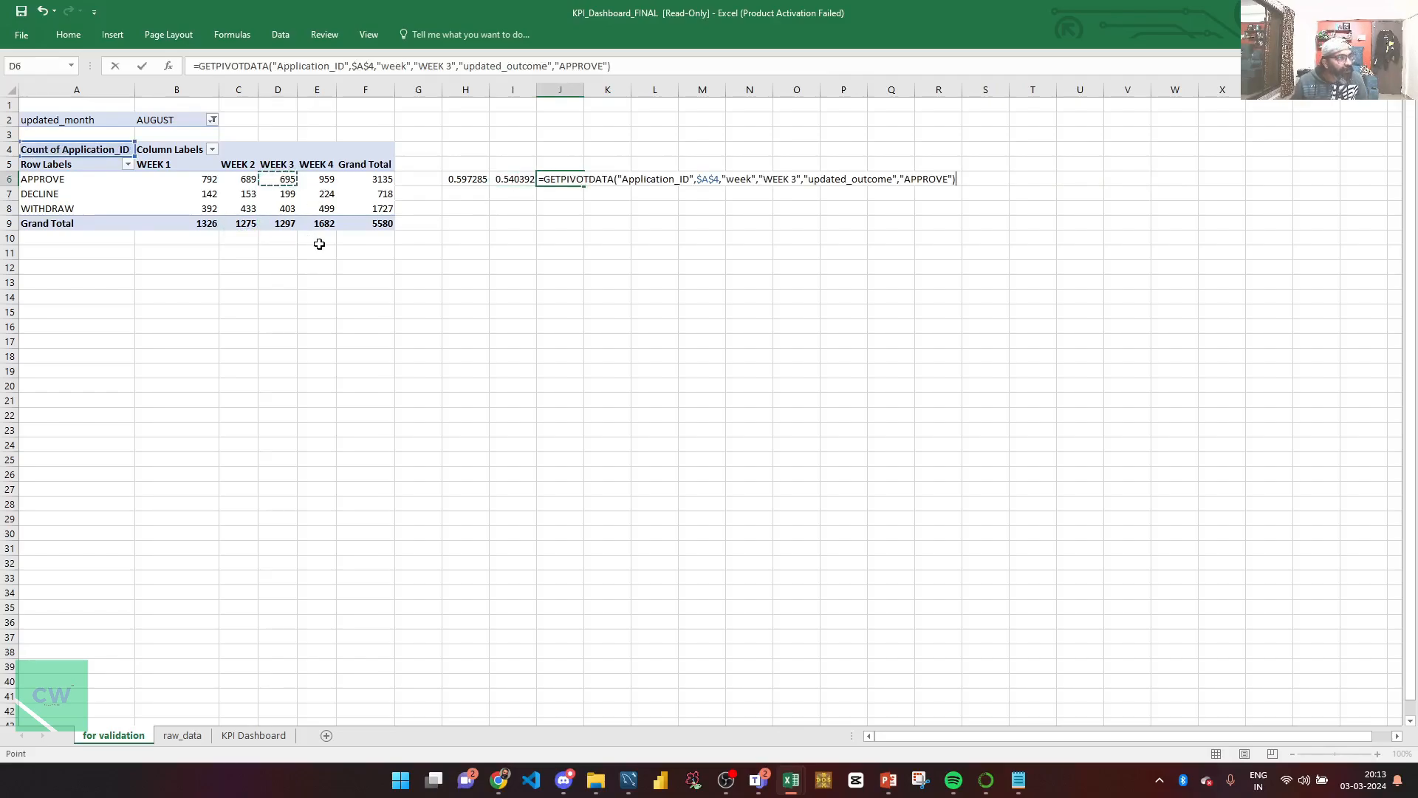
text(/)
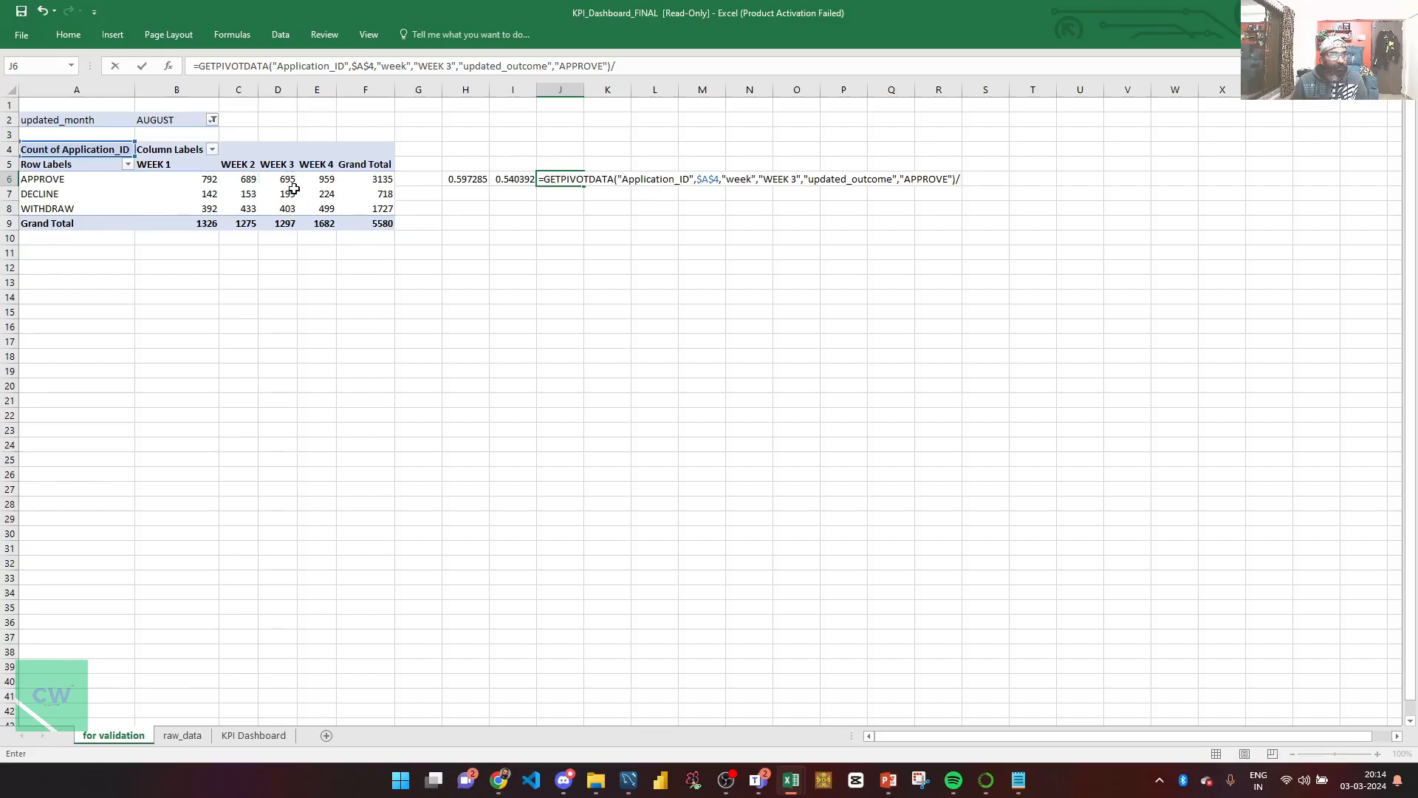
click(284, 222)
key(ctrl+Return)
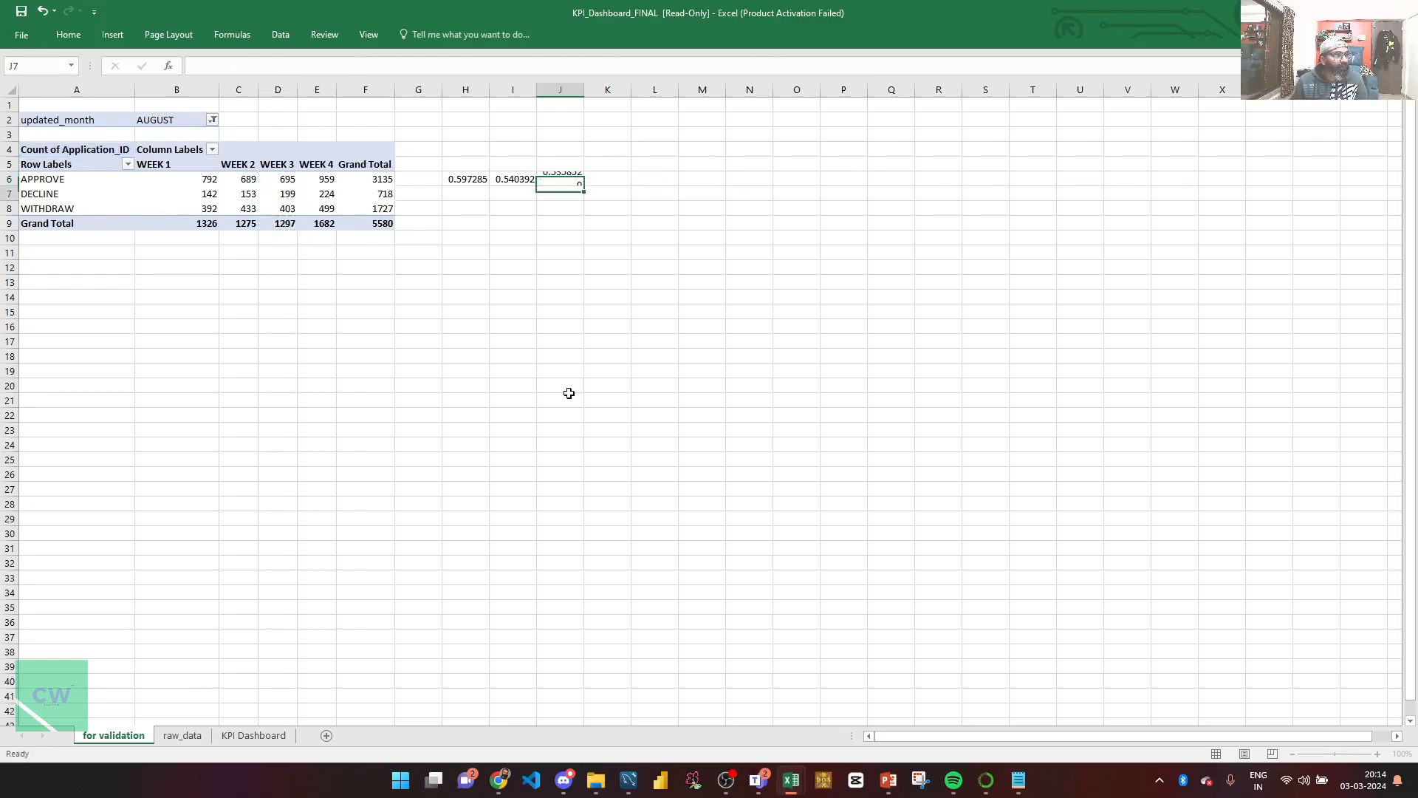
Step: Format H6:J6 as percentages and check each week's formula
key(Left)
key(Left)
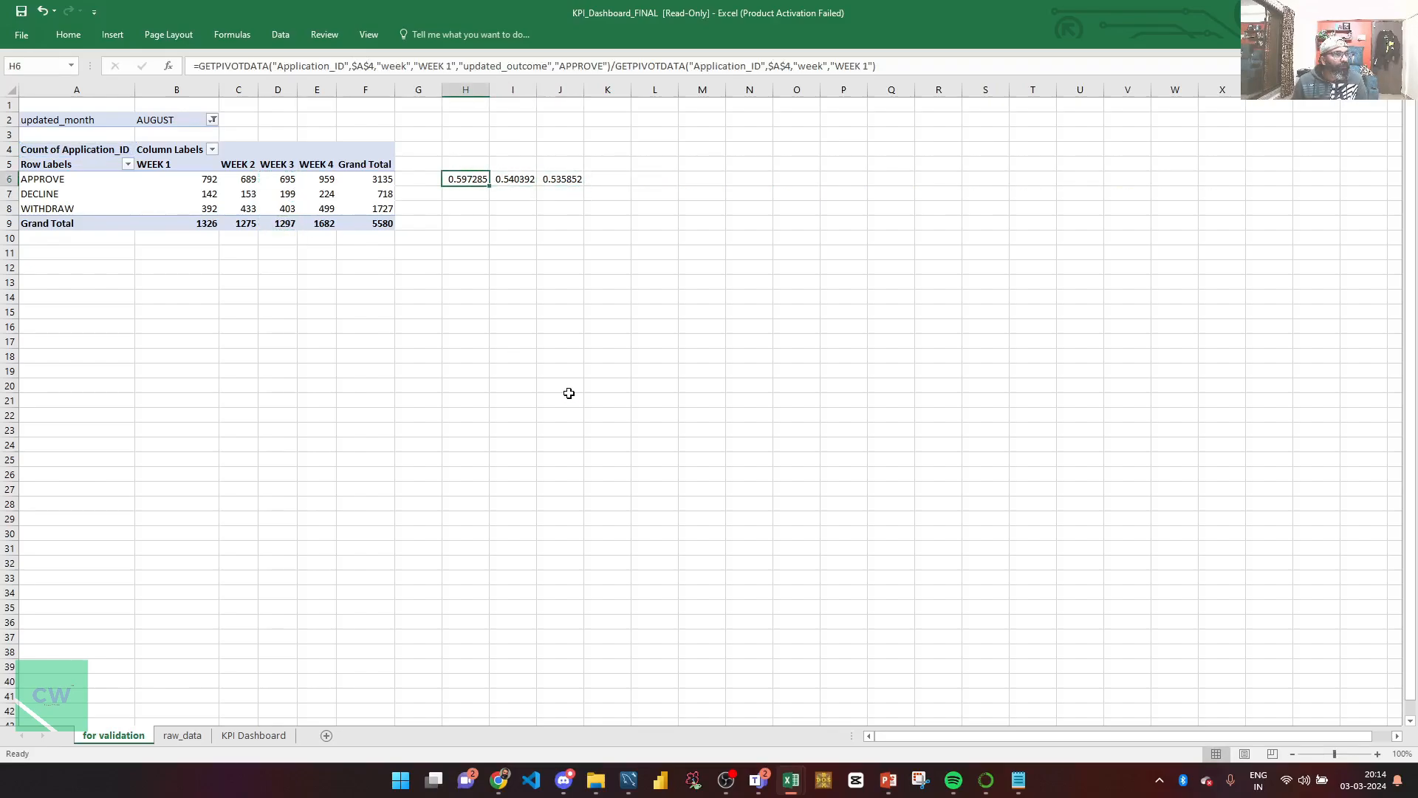
key(shift+Right)
key(shift+Right)
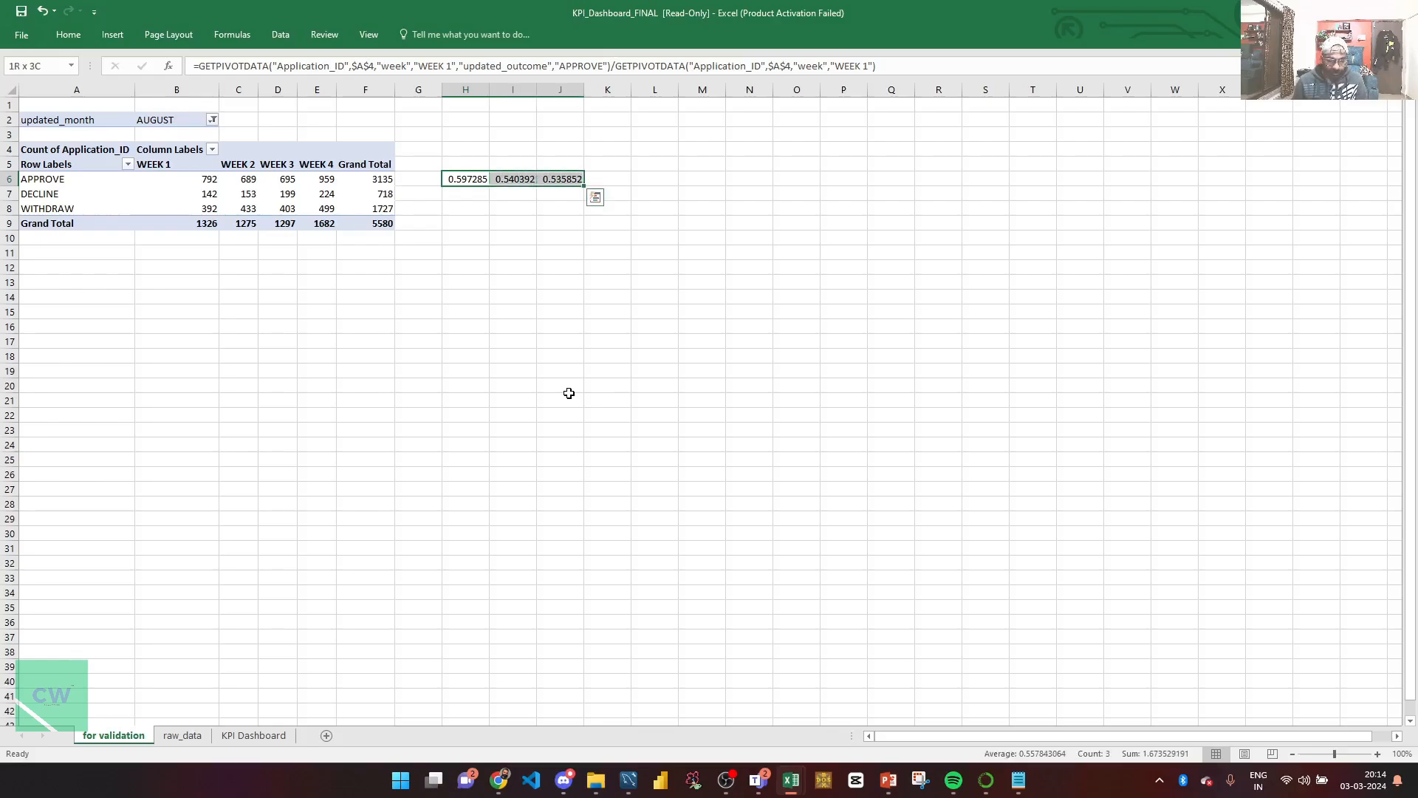
key(ctrl+shift+5)
key(Left)
key(Right)
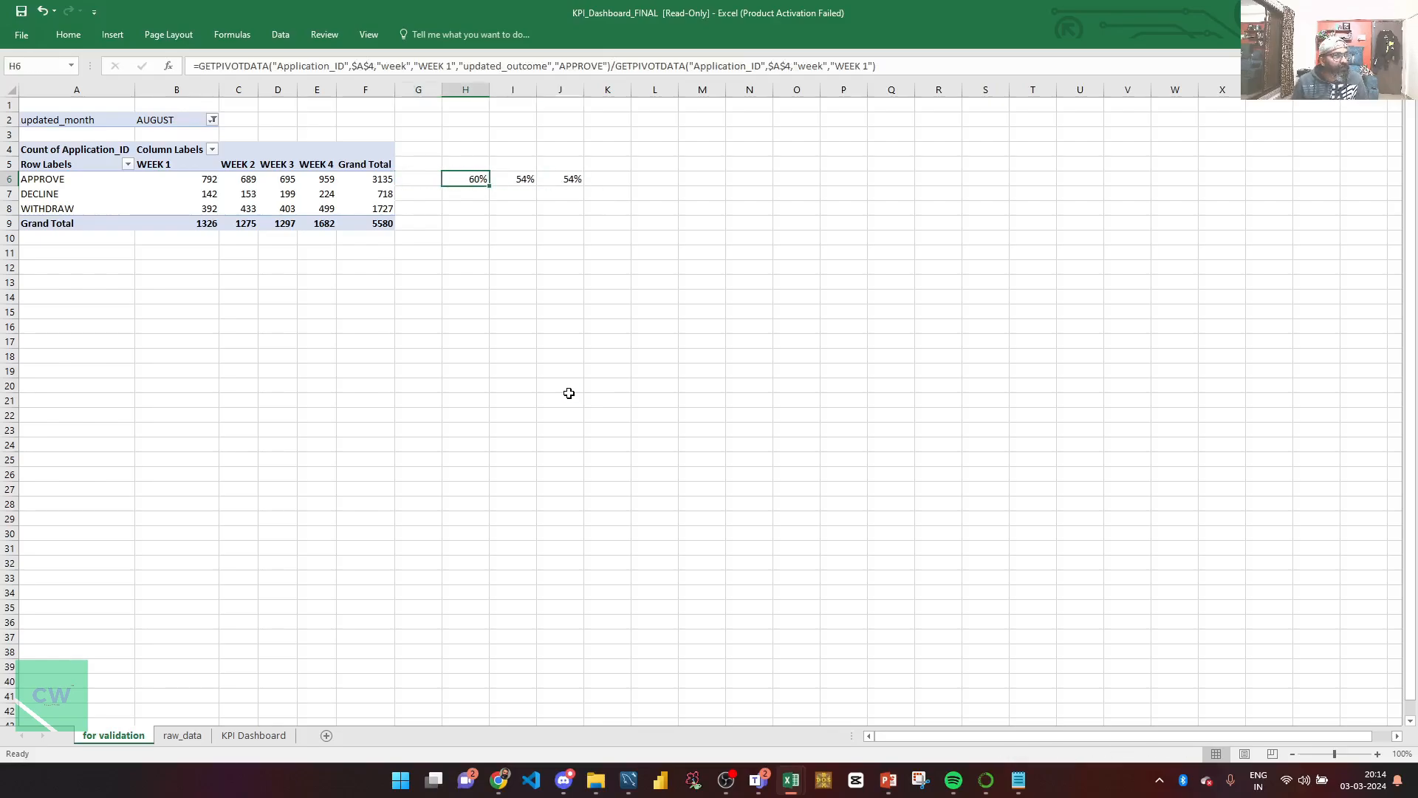
key(Right)
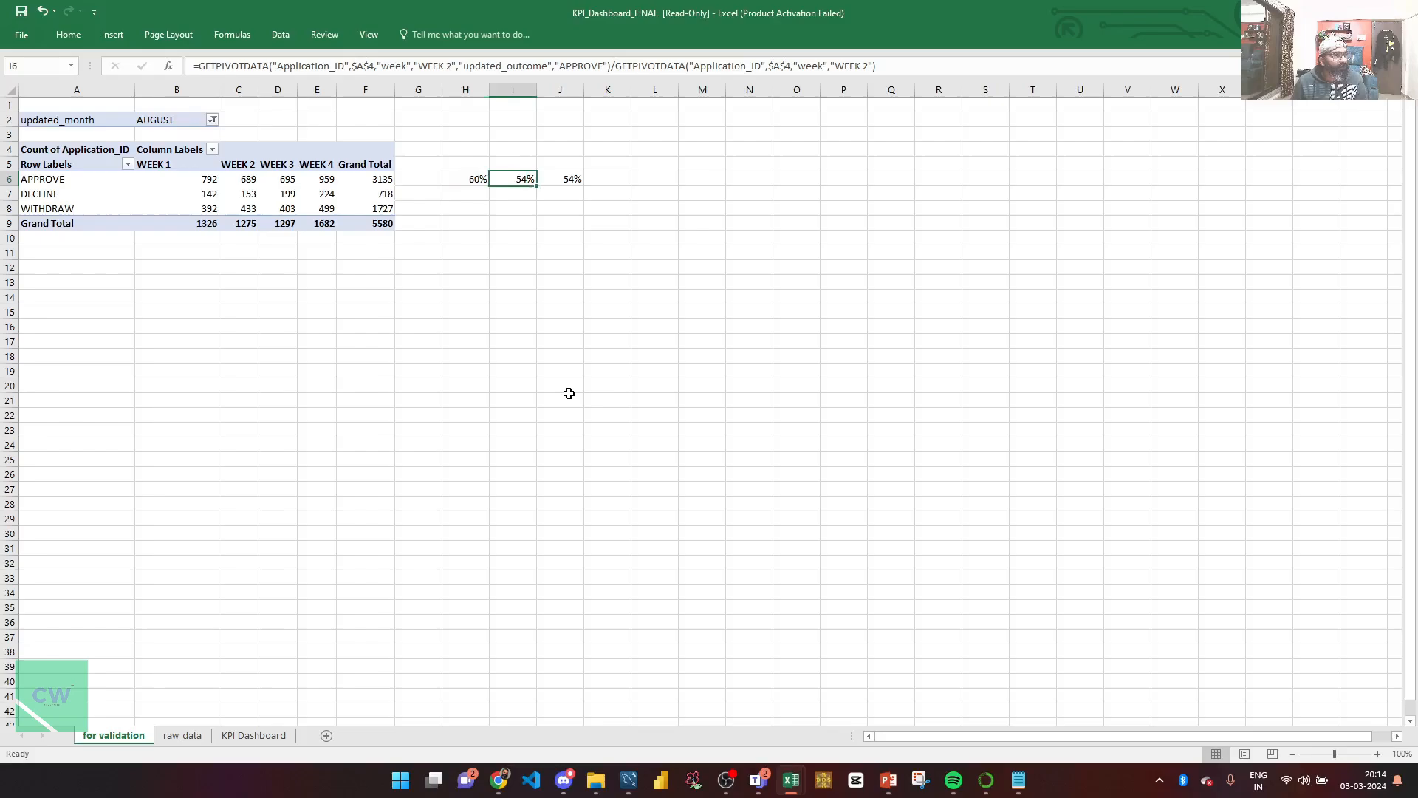
key(Right)
key(Right)
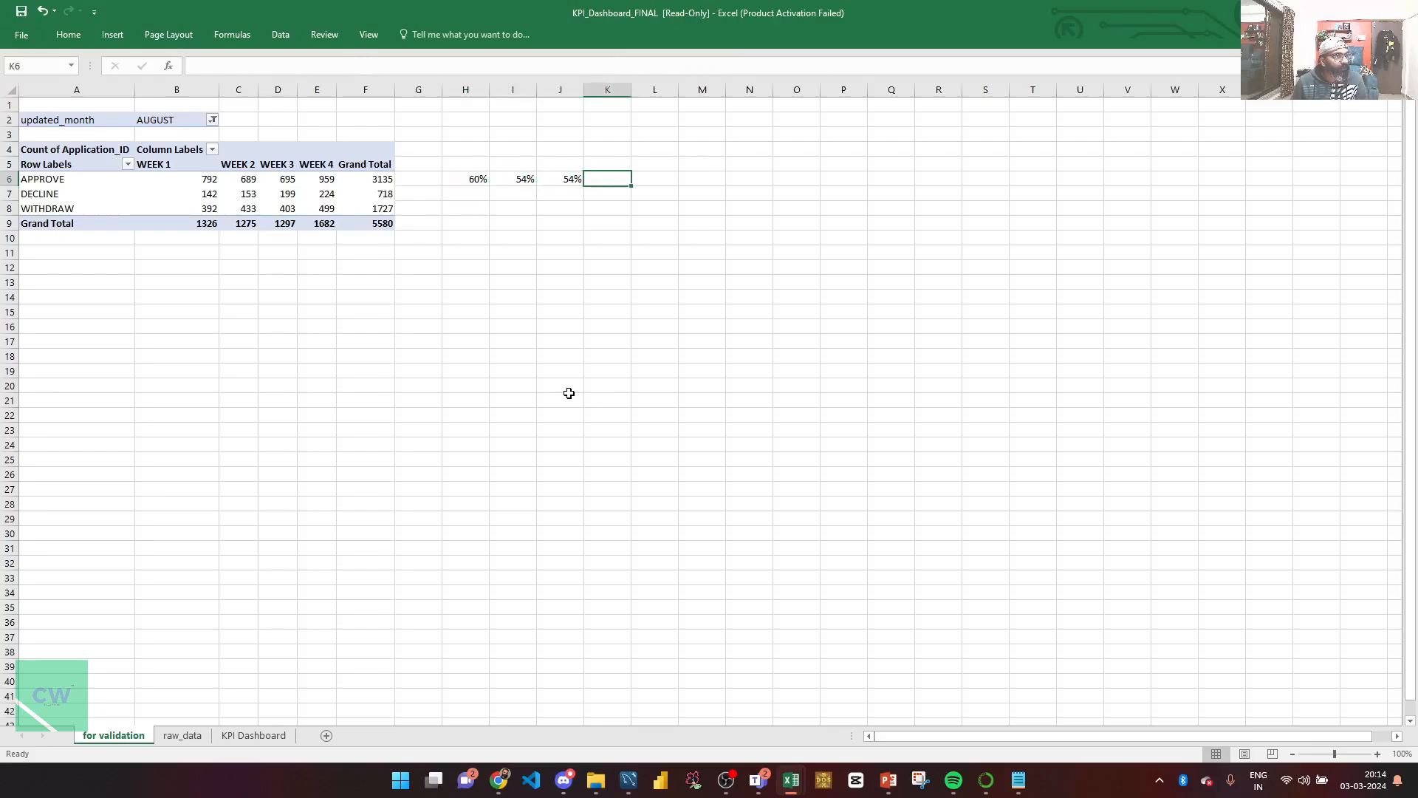
Step: Add the WEEK 4 approval ratio in K6 as a percentage (57%)
text(=)
key(Left)
key(Left)
key(Left)
key(Left)
key(Left)
key(Left)
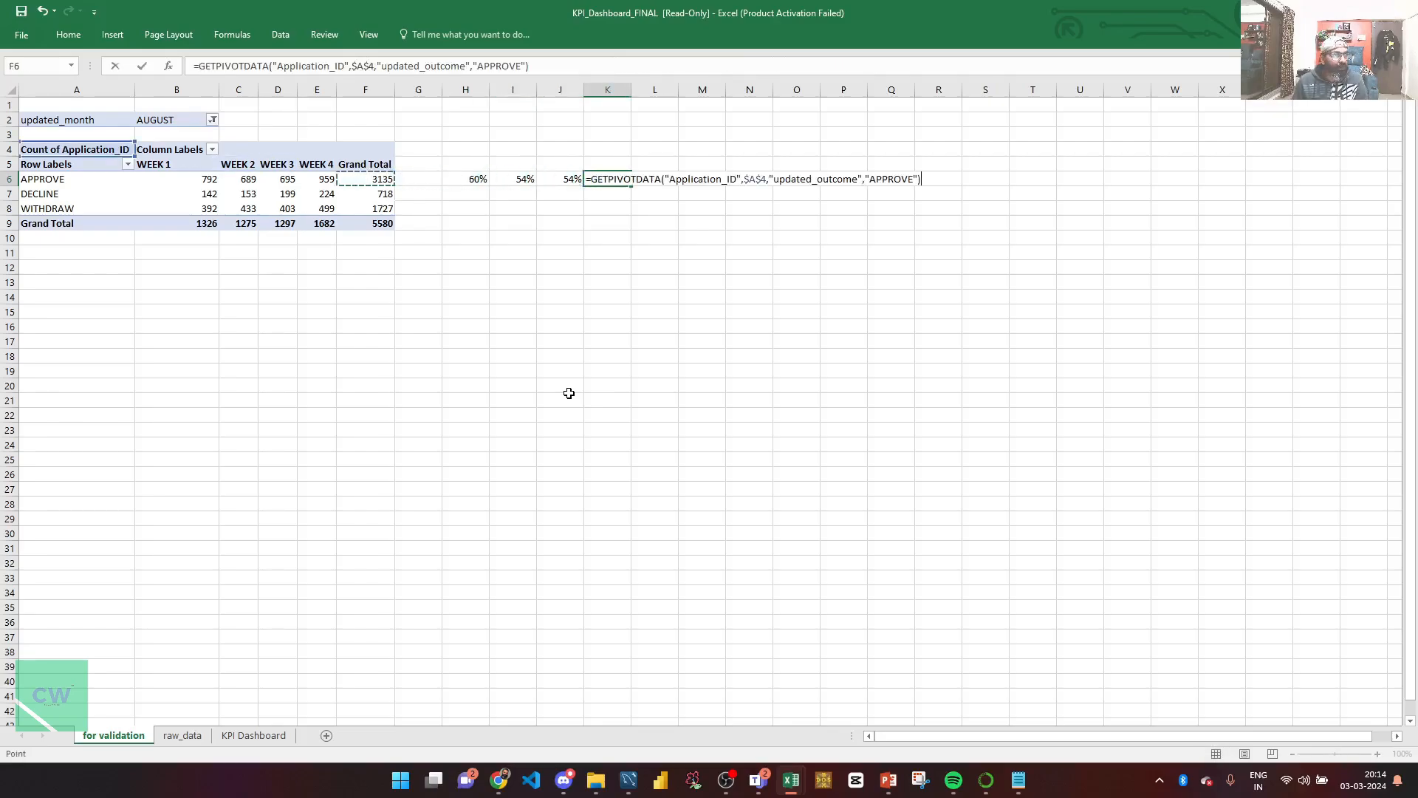
text(/)
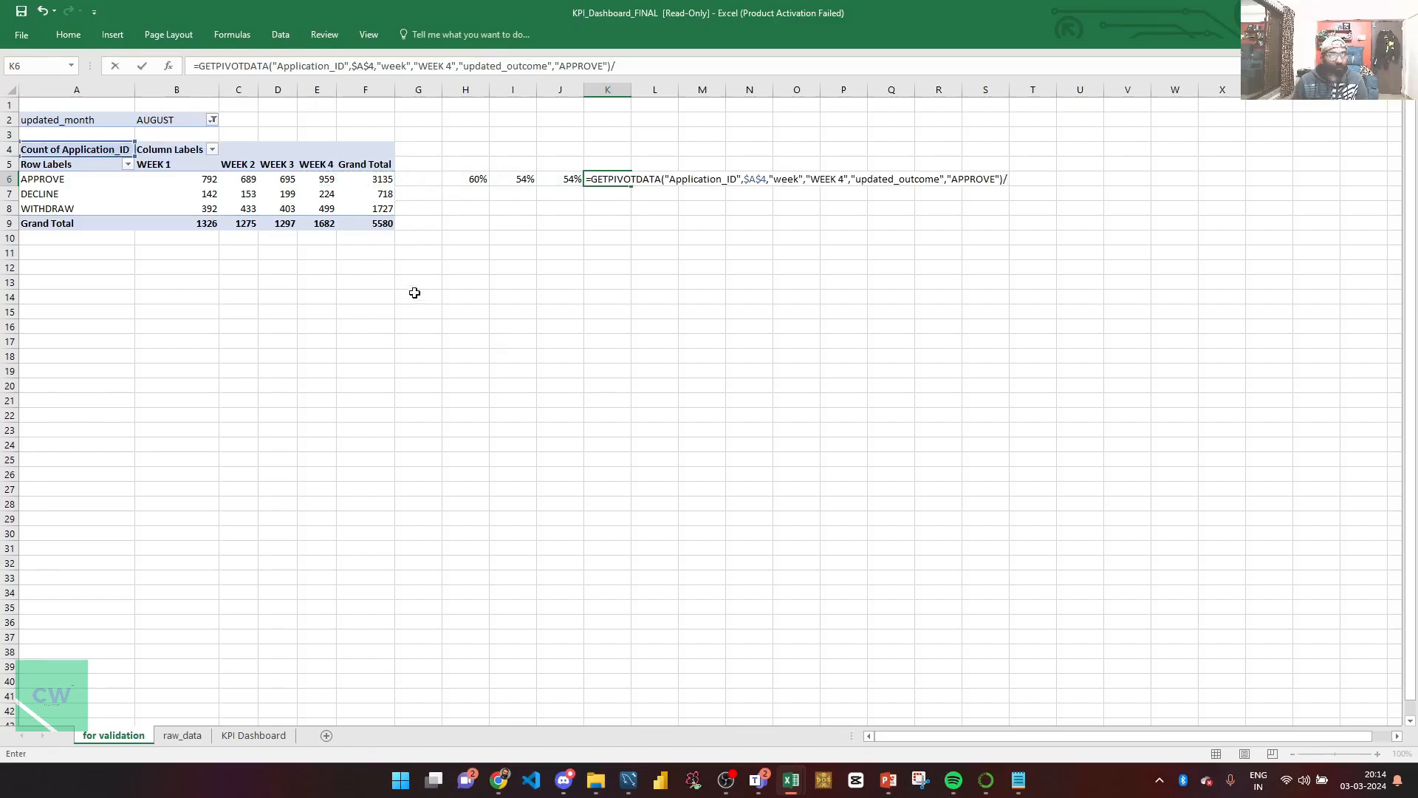
click(308, 223)
key(Return)
key(Up)
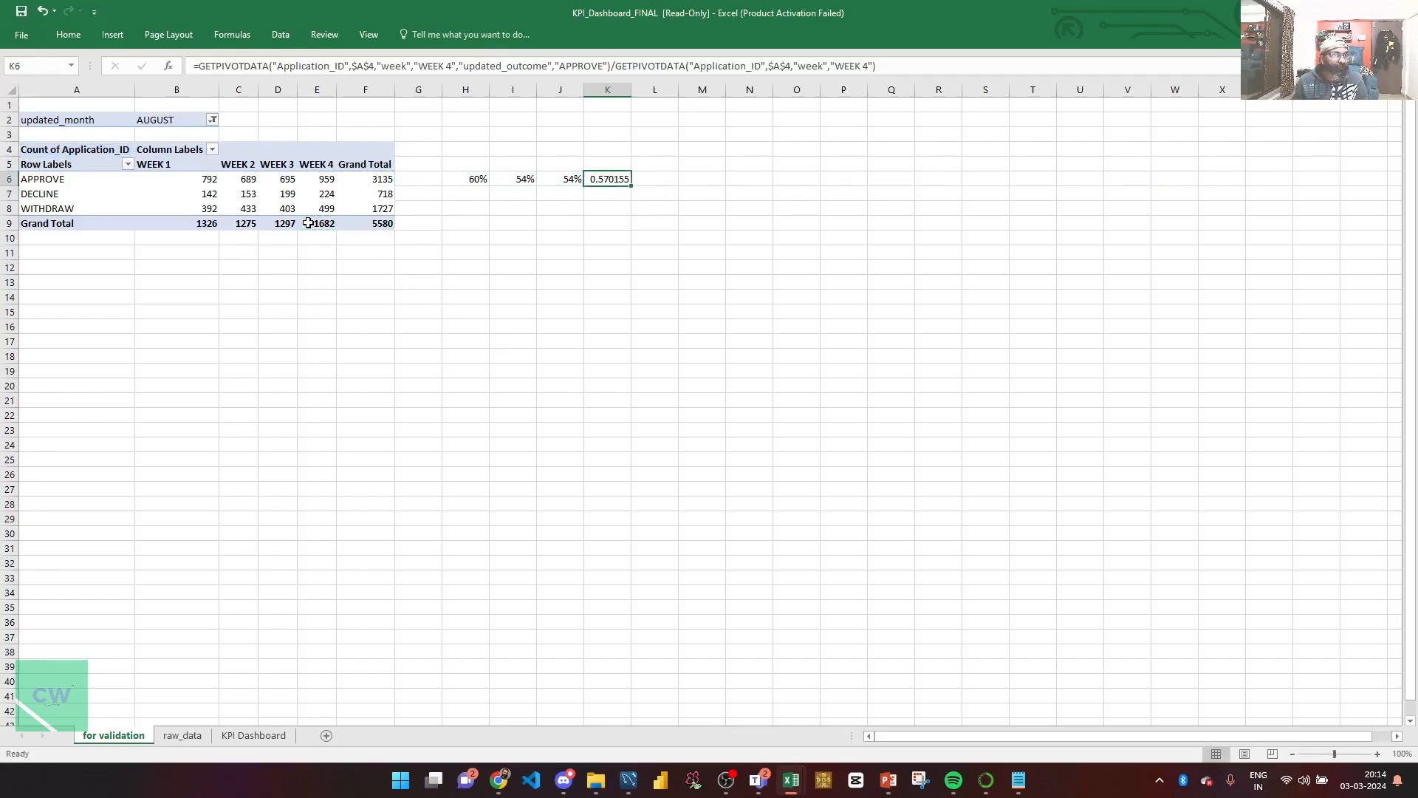
key(ctrl+shift+5)
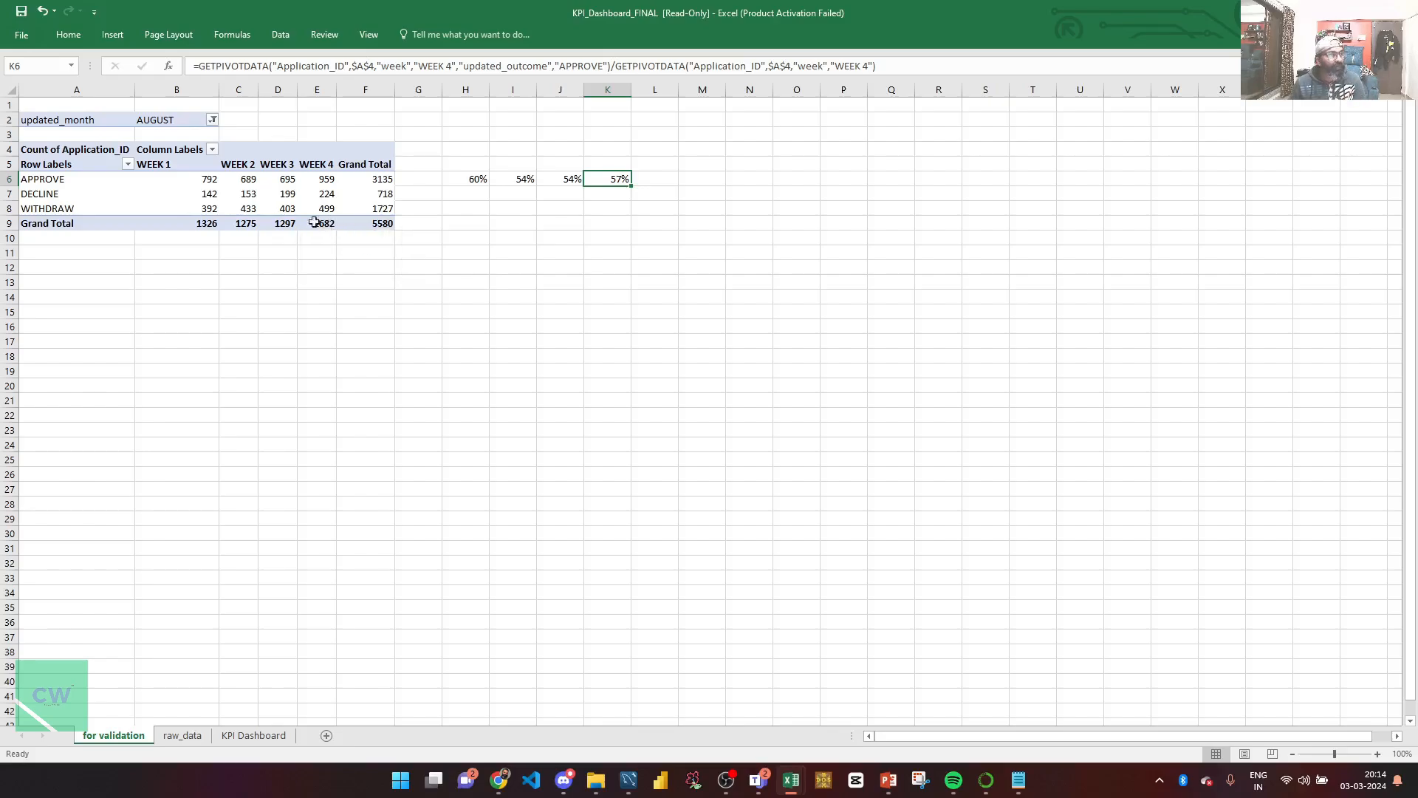
click(260, 198)
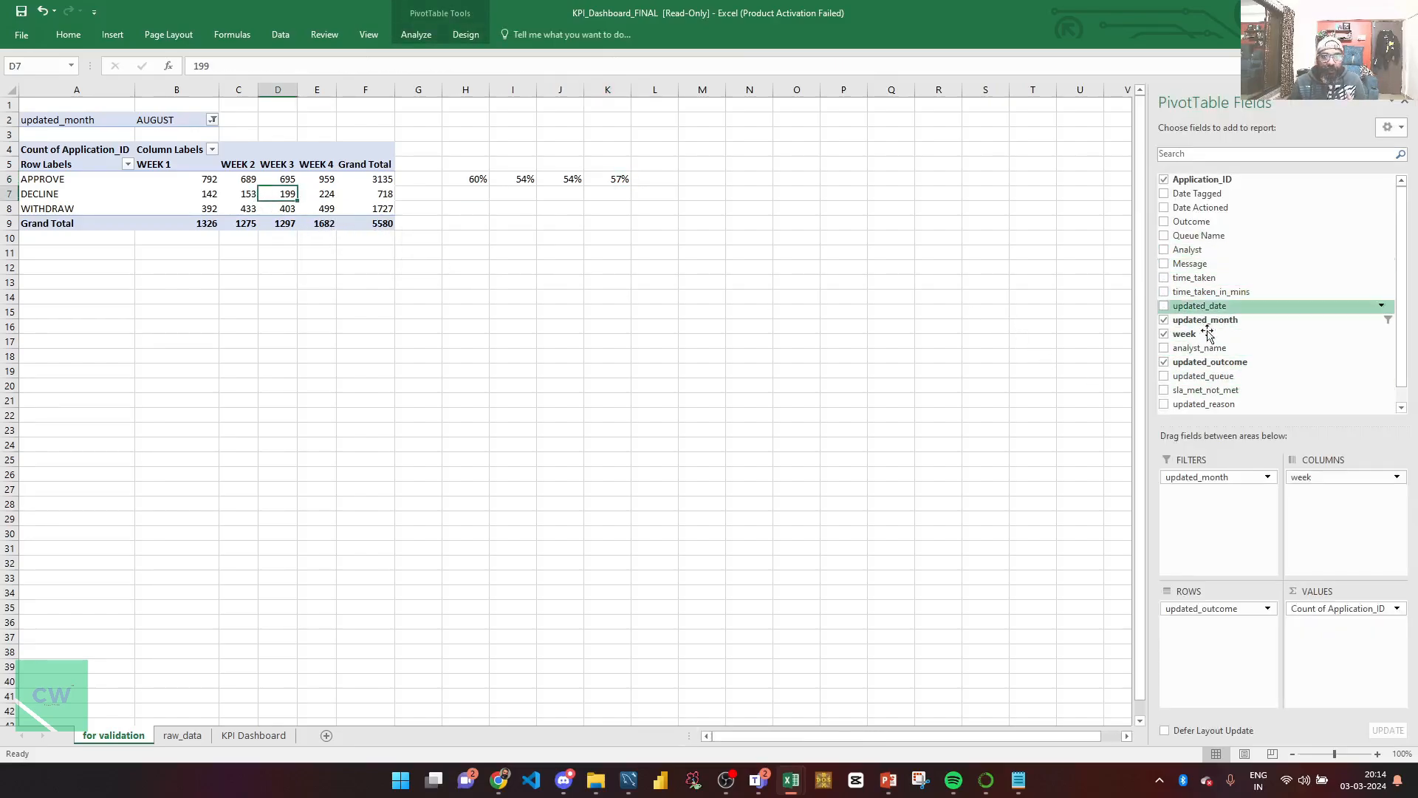
Step: Add updated_queue and analyst_name as pivot filters and set the queue to CONSUMER EXISTING
drag(1210, 378, 1219, 500)
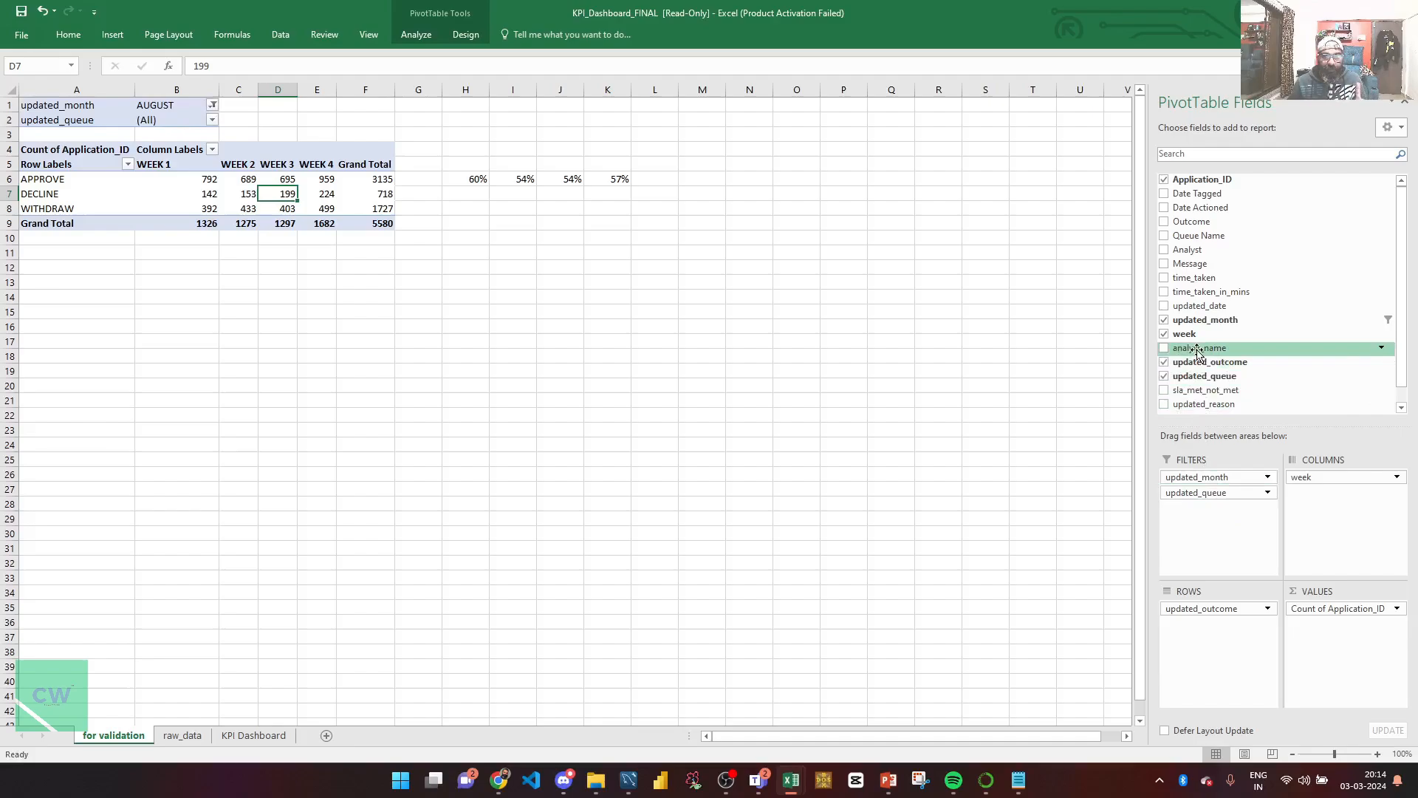
drag(1199, 347, 1204, 521)
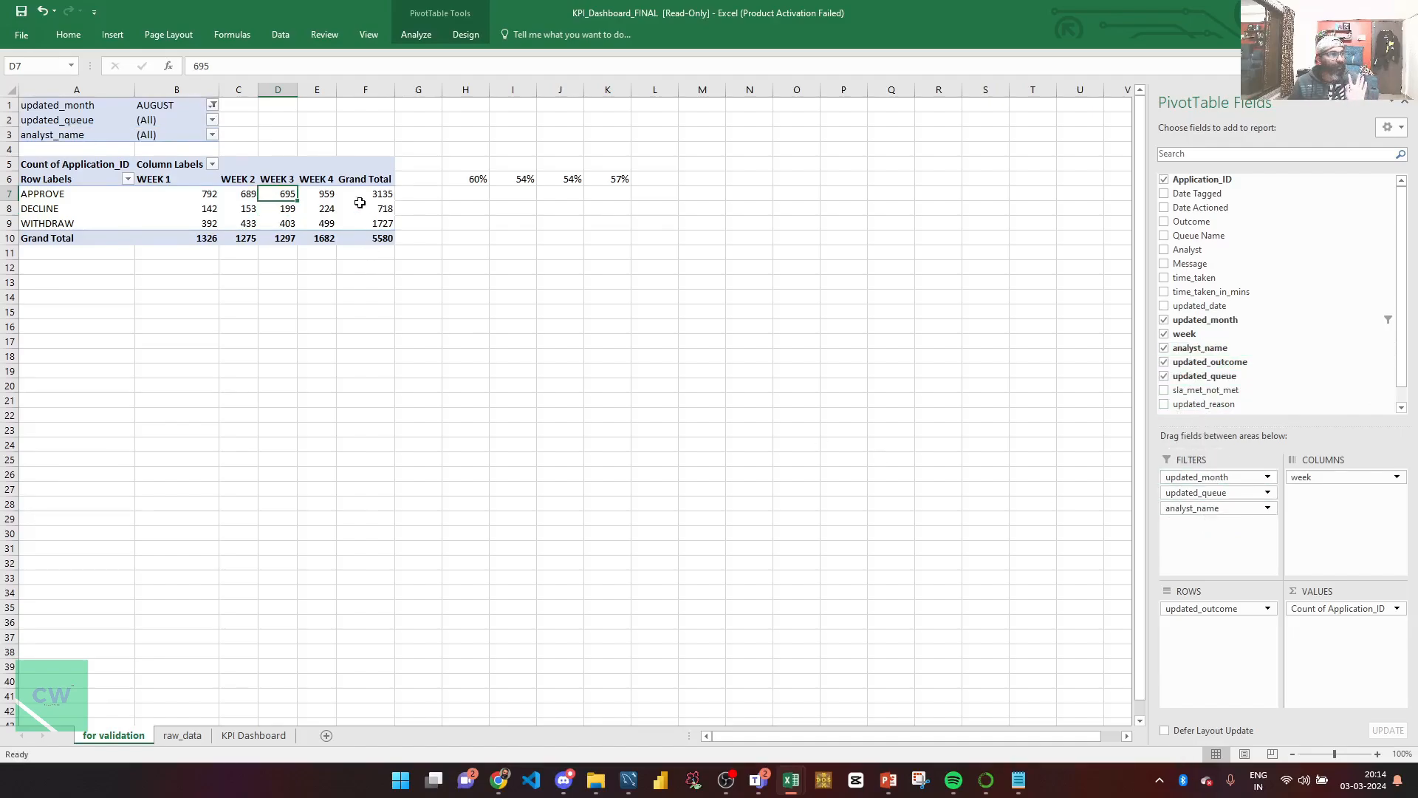
click(212, 120)
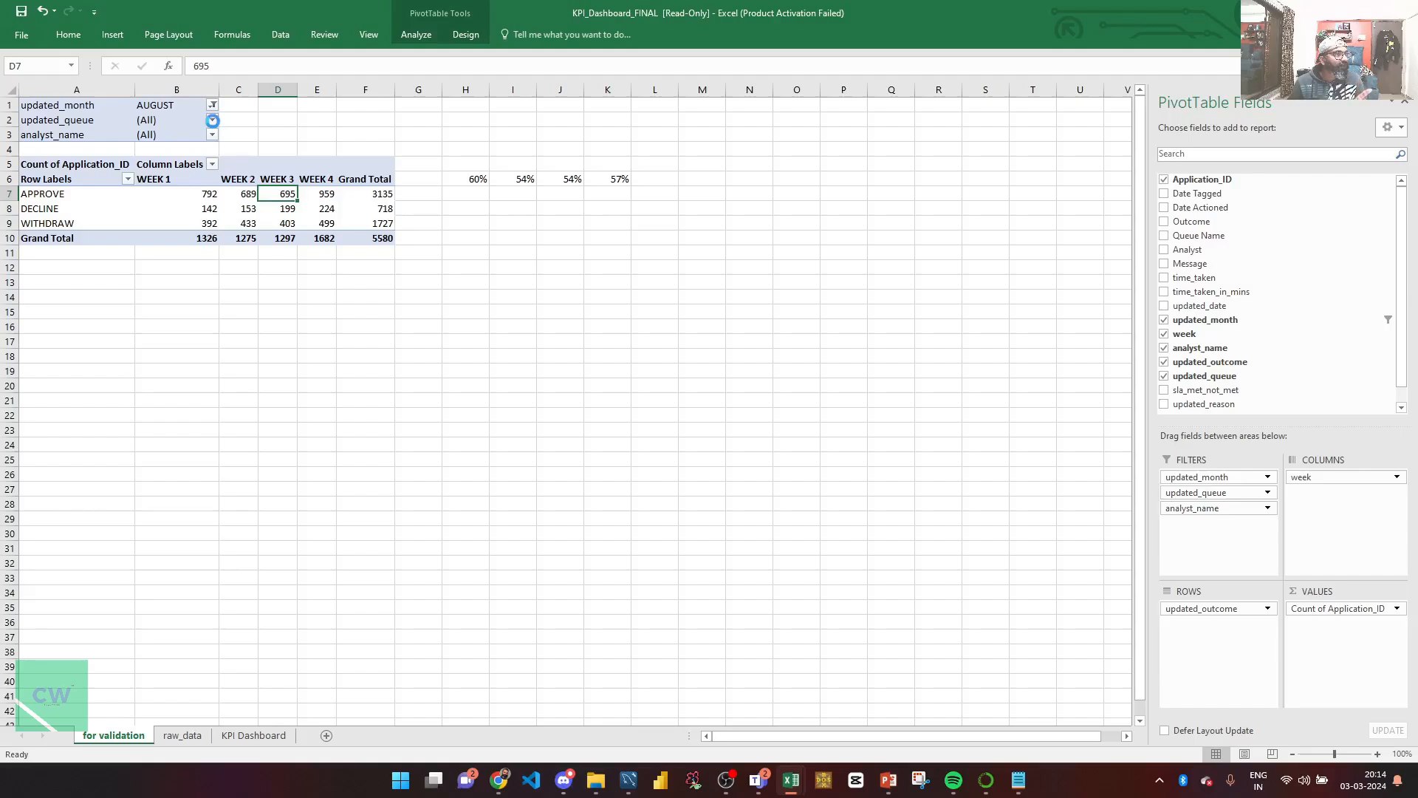
click(118, 166)
click(132, 306)
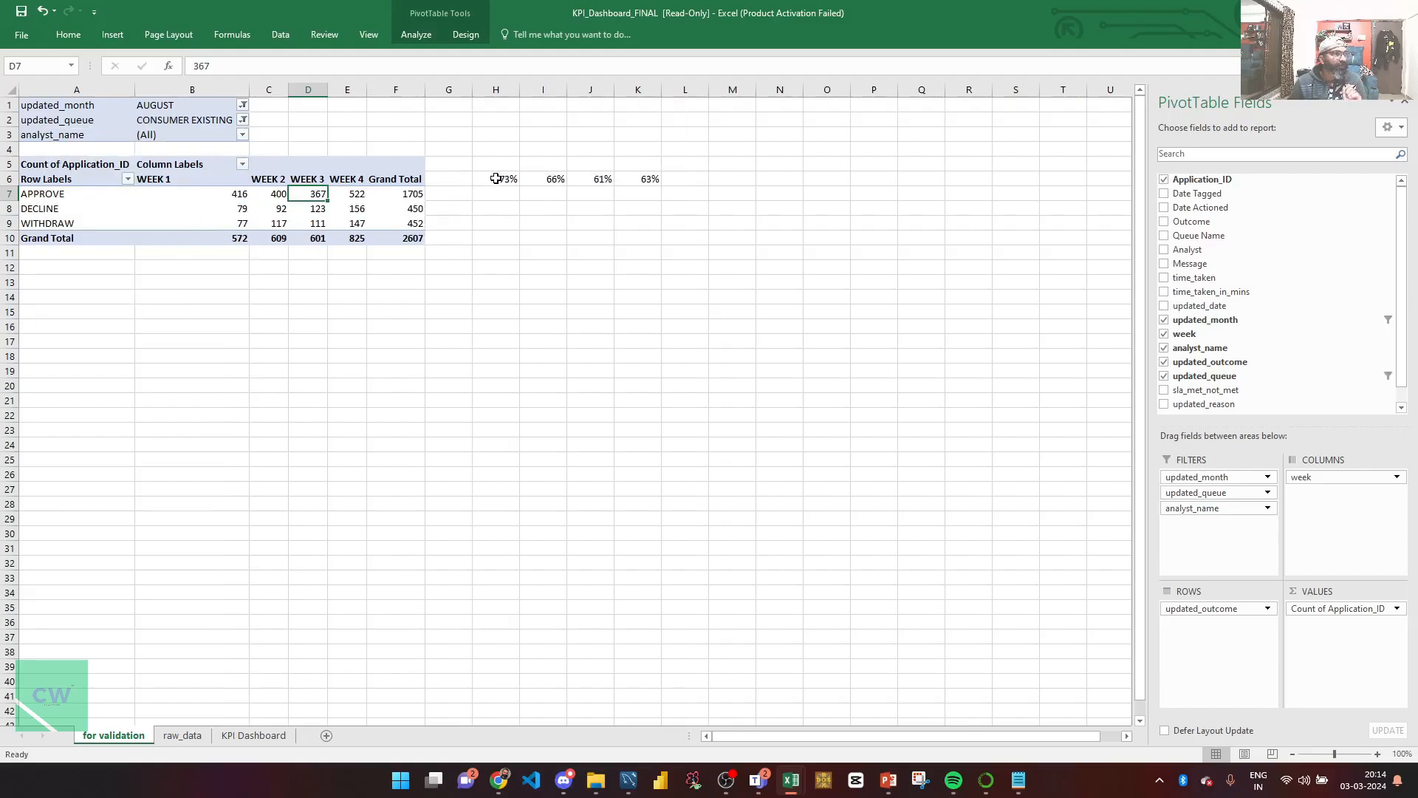
drag(495, 178, 643, 180)
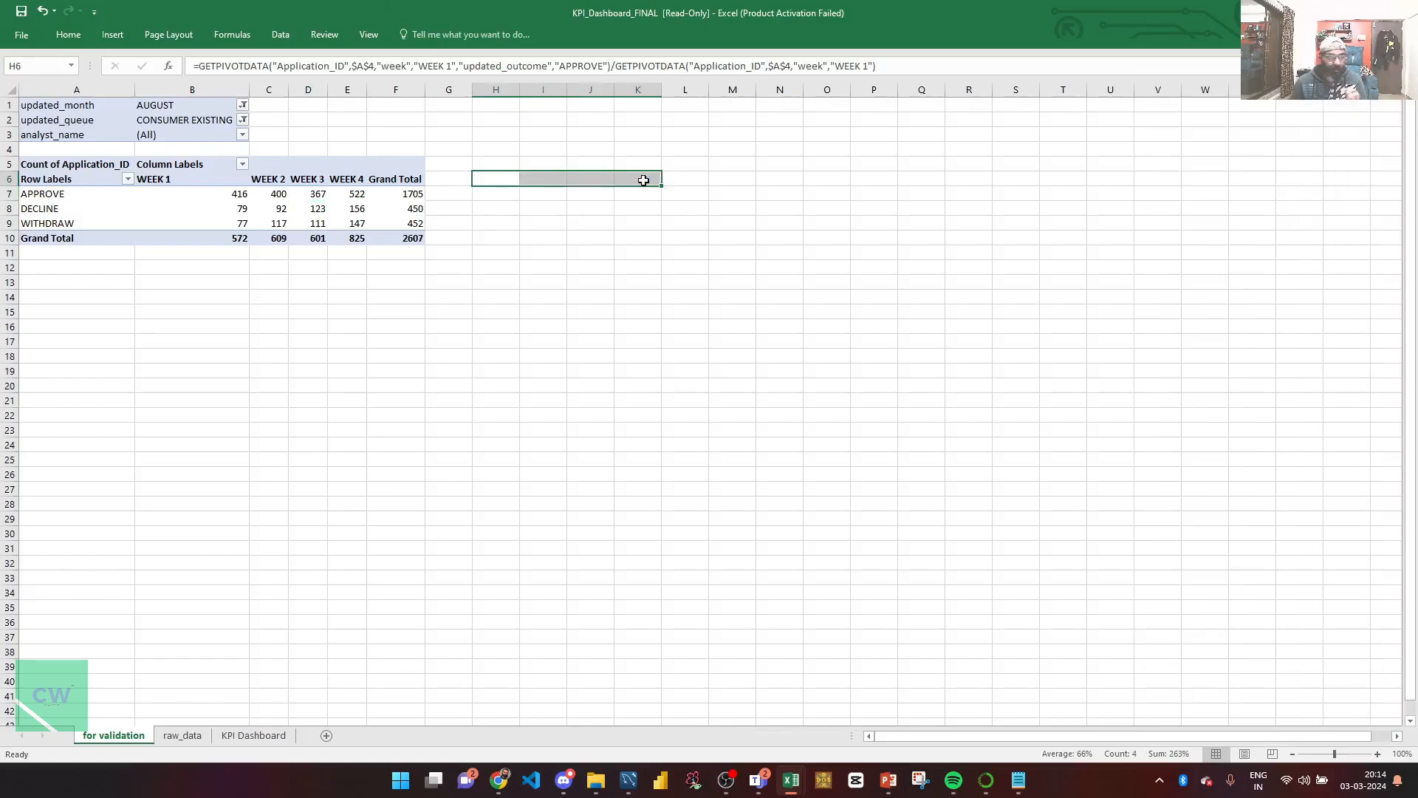
Step: Delete the old H6:K6 percentages and check the new WEEK 1 and WEEK 4 approve counts (522)
key(Delete)
click(225, 189)
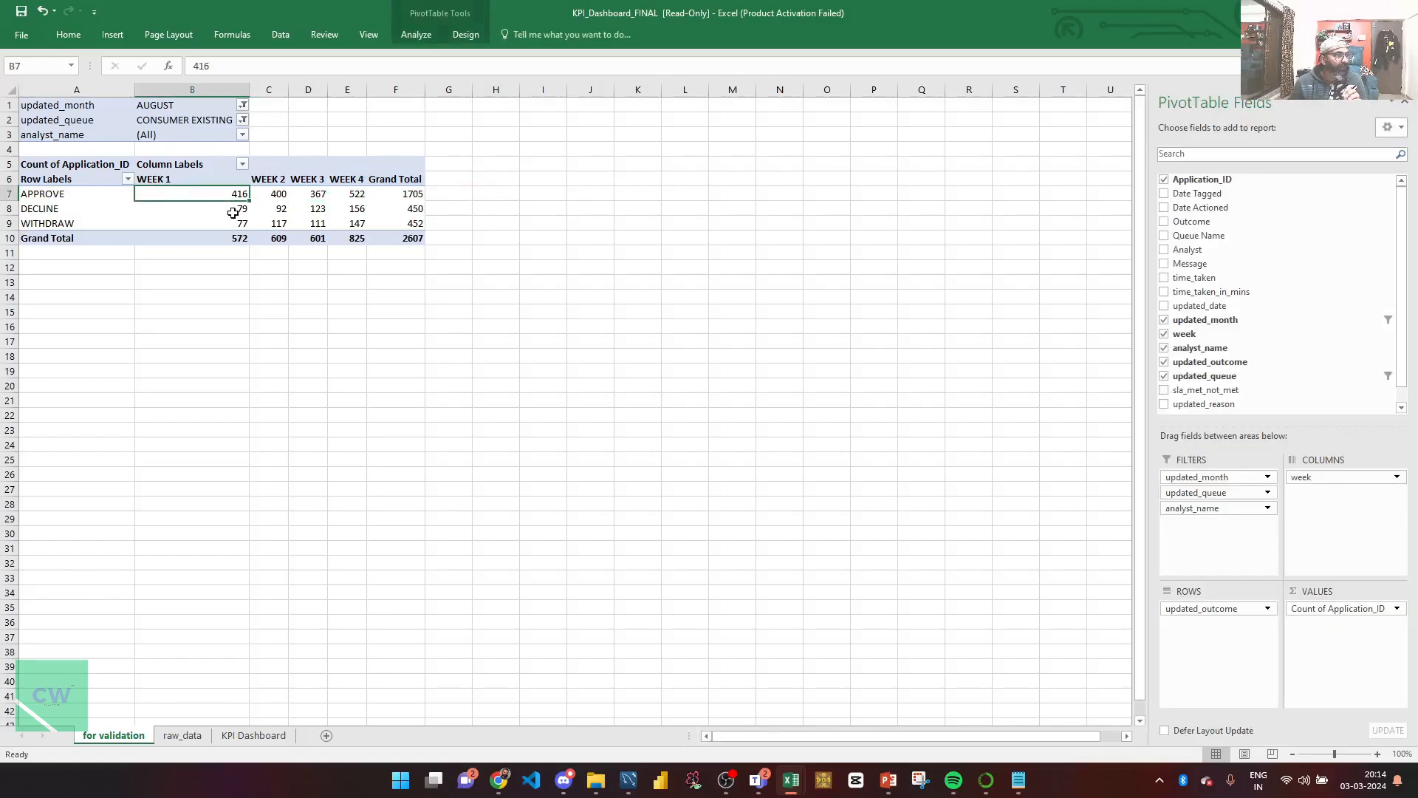
click(348, 196)
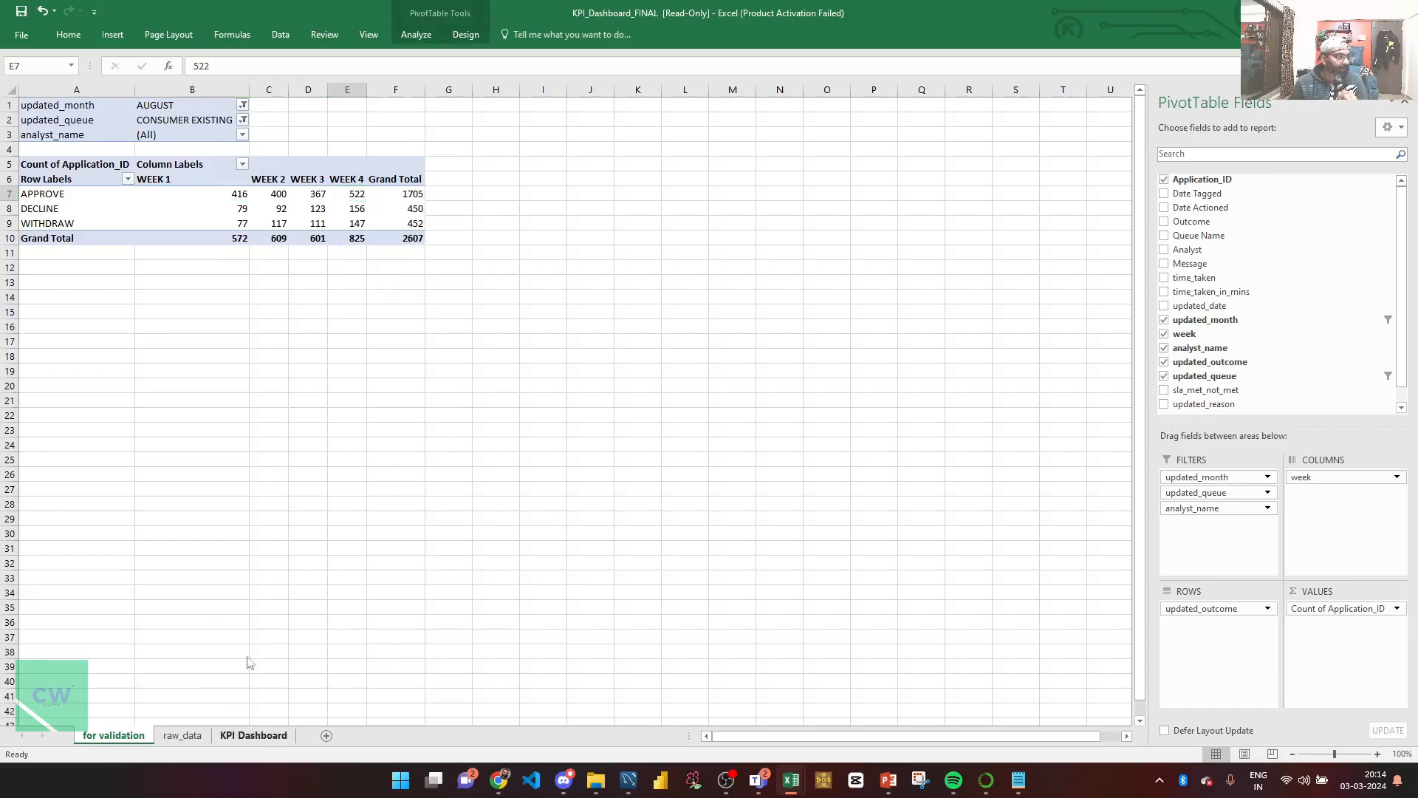
Step: Set the KPI Dashboard's Queue Name to CONSUMER EXISTING and check its WEEK 4 approval formula
click(253, 735)
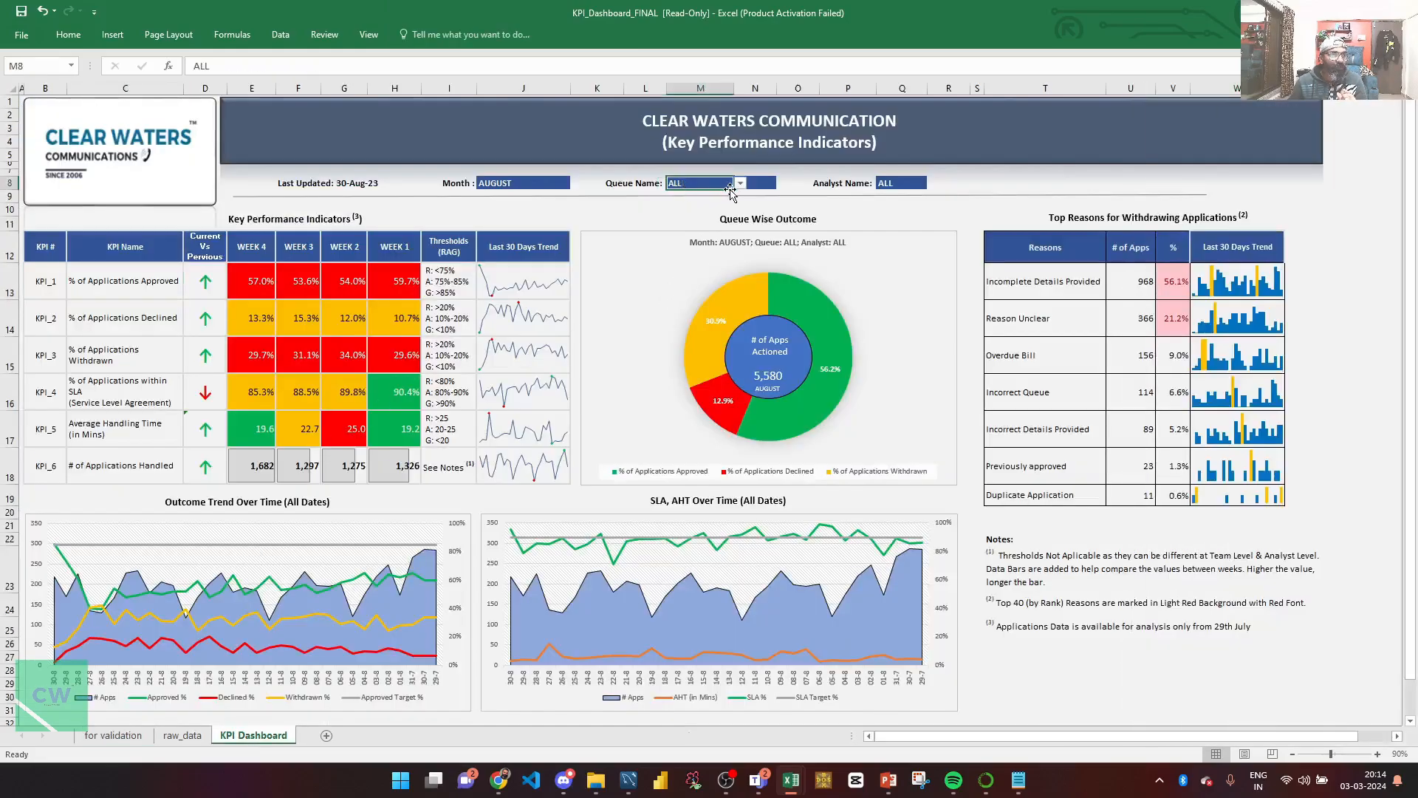
click(739, 183)
click(702, 212)
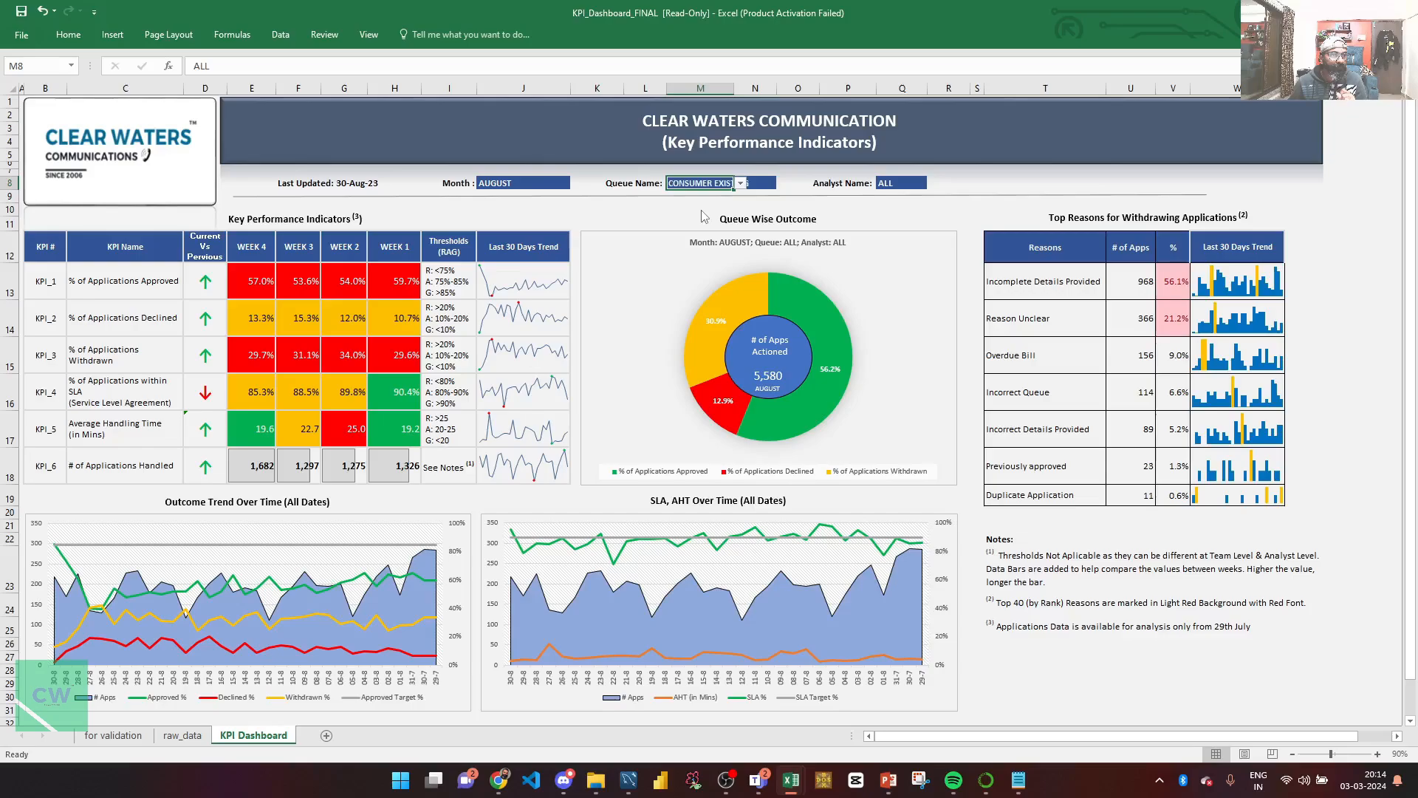
click(255, 287)
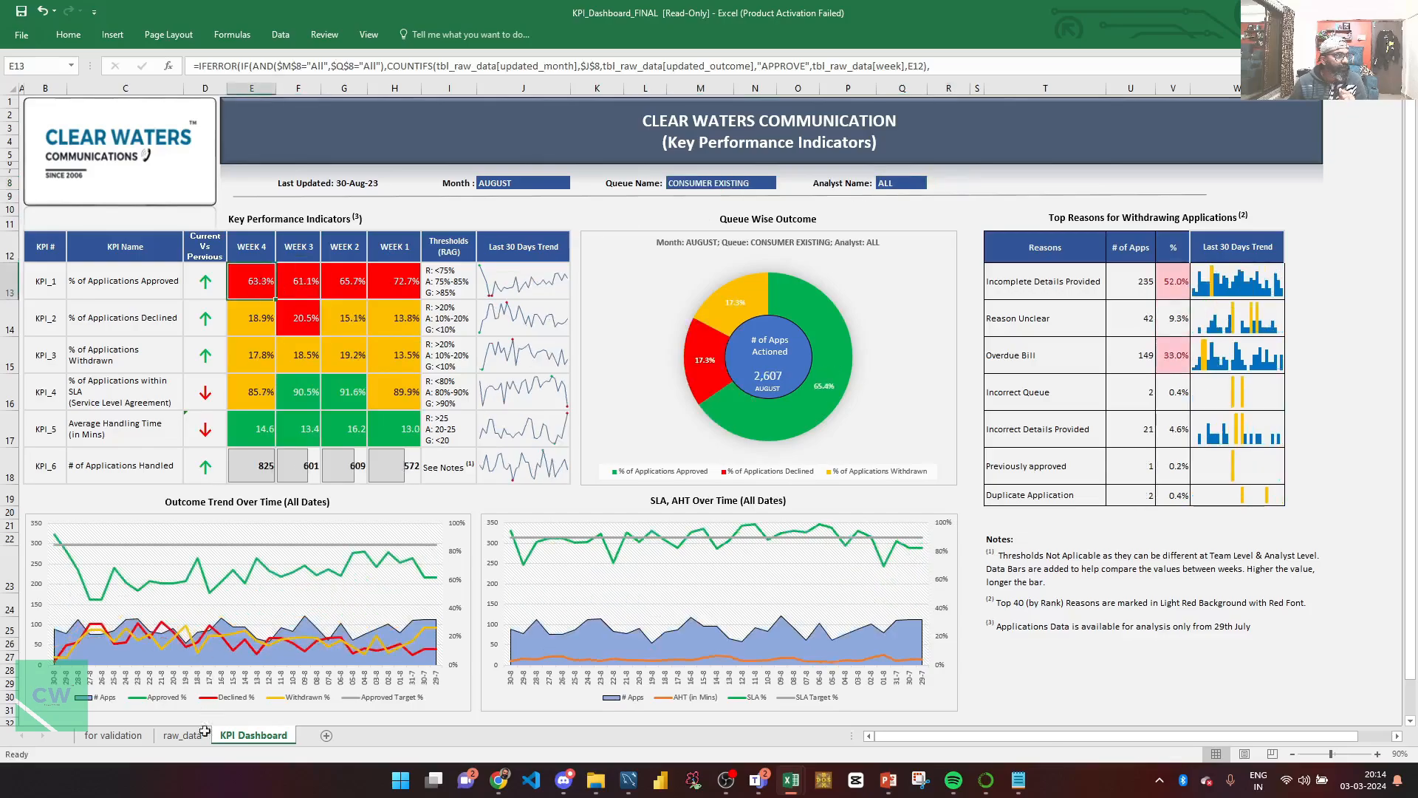
Step: Enter a GETPIVOTDATA ratio in H7 giving the CONSUMER EXISTING WEEK 4 approval rate of 63%
click(135, 736)
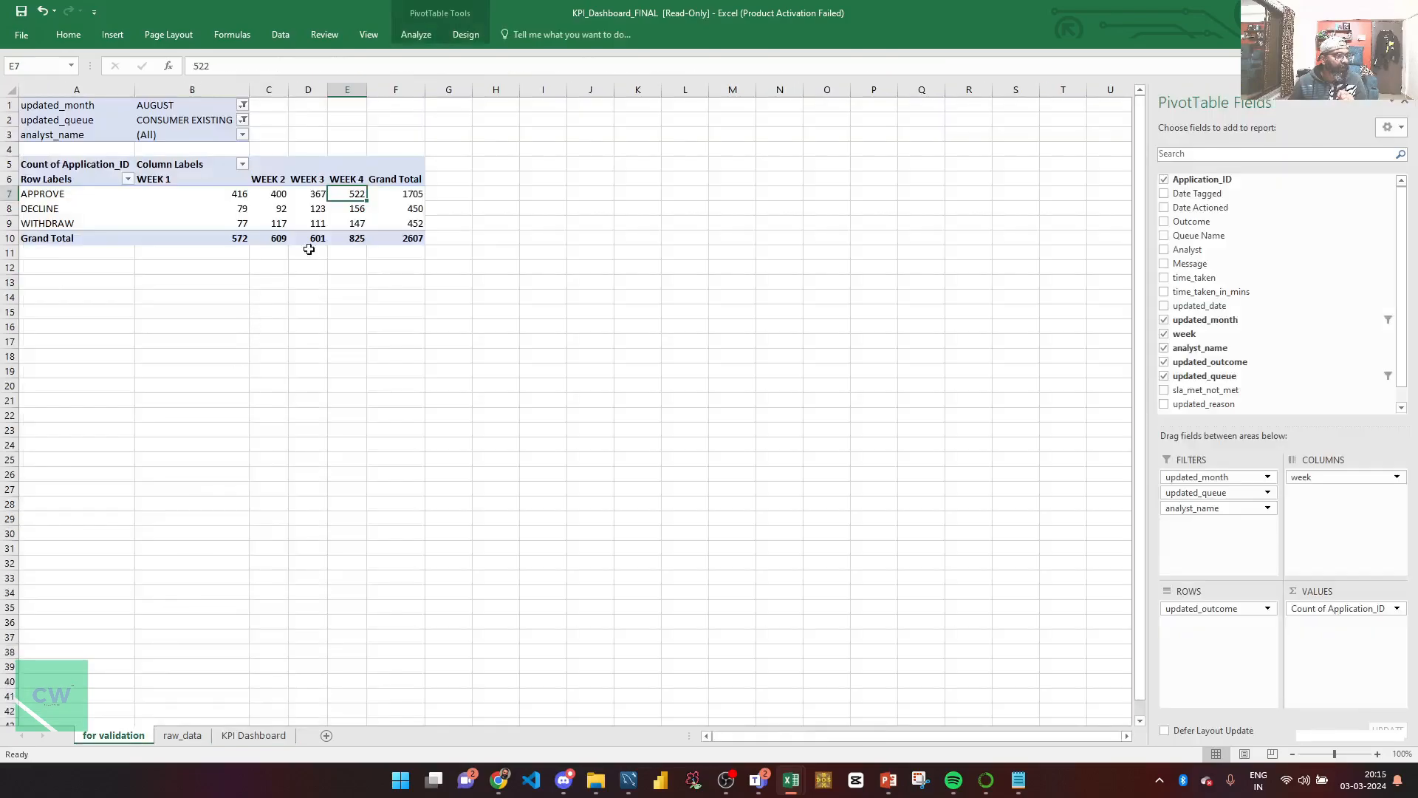
click(492, 194)
text(=)
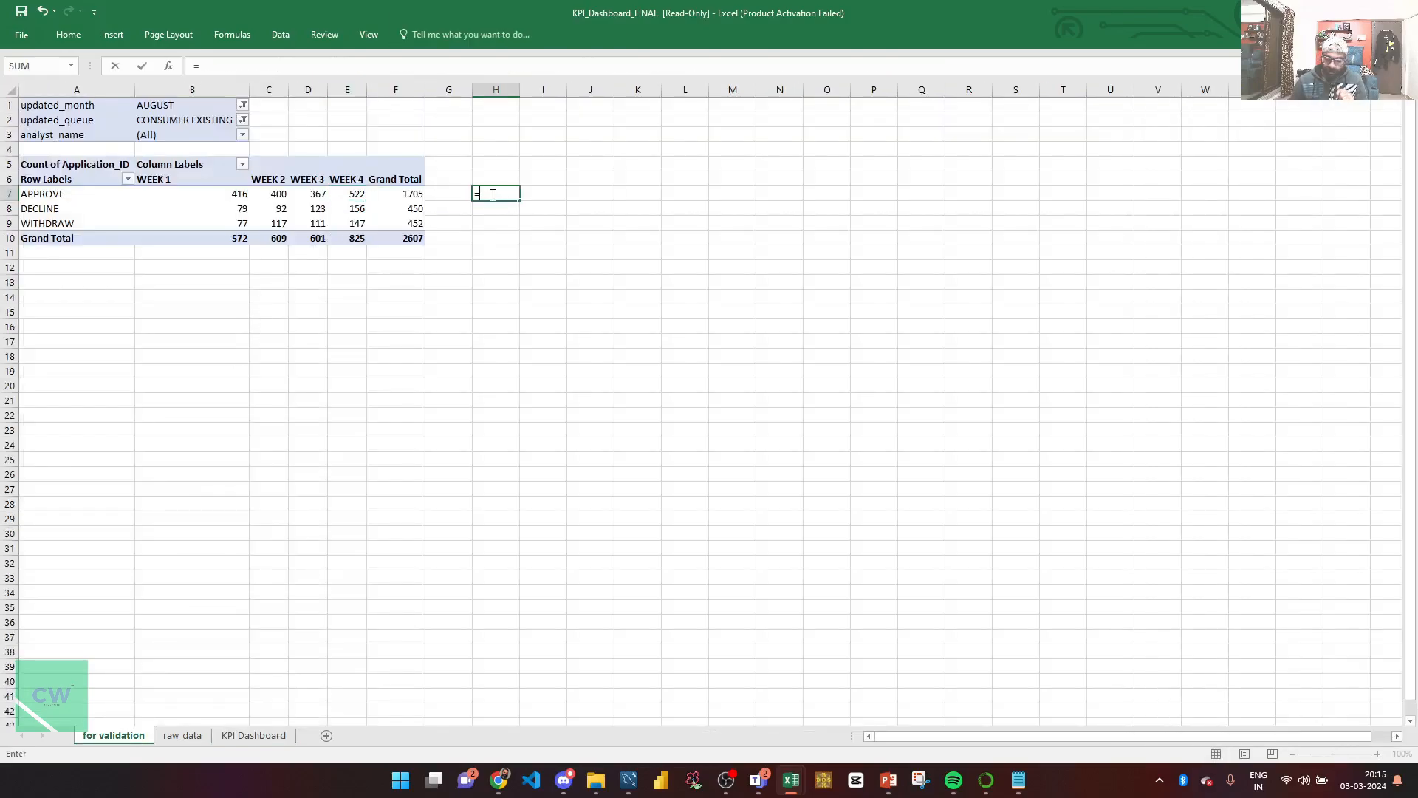
key(Left)
key(Left)
key(Left)
text(/)
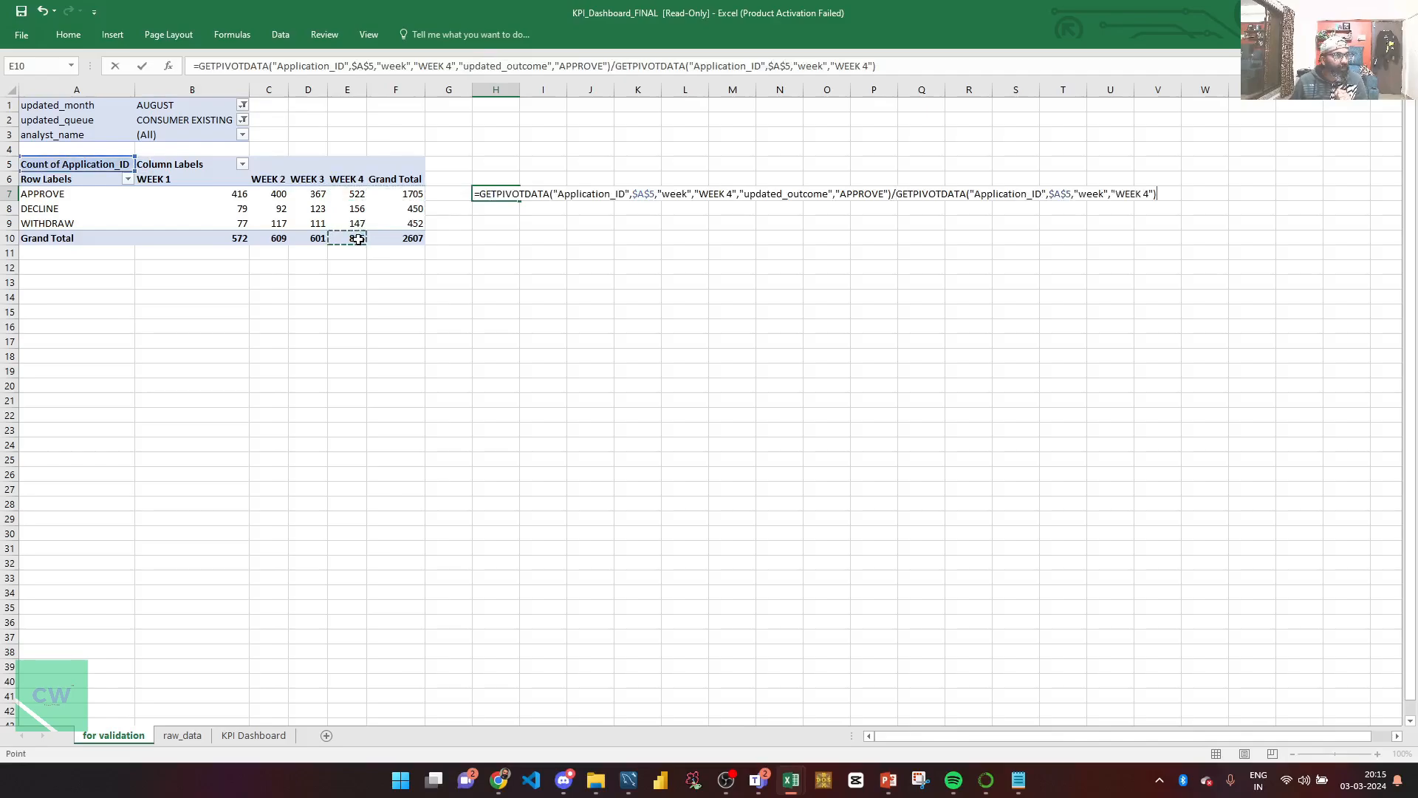
key(ctrl+Return)
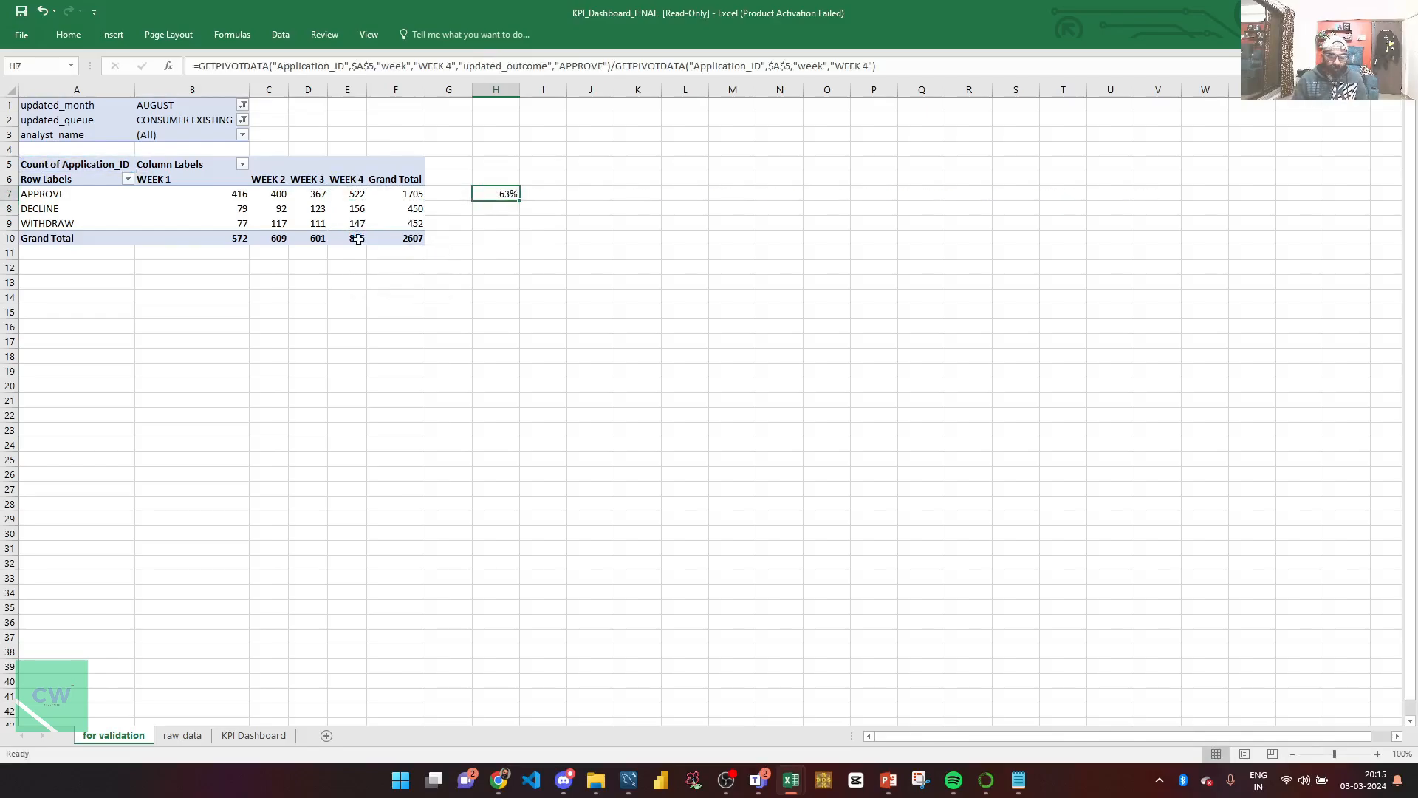
click(254, 735)
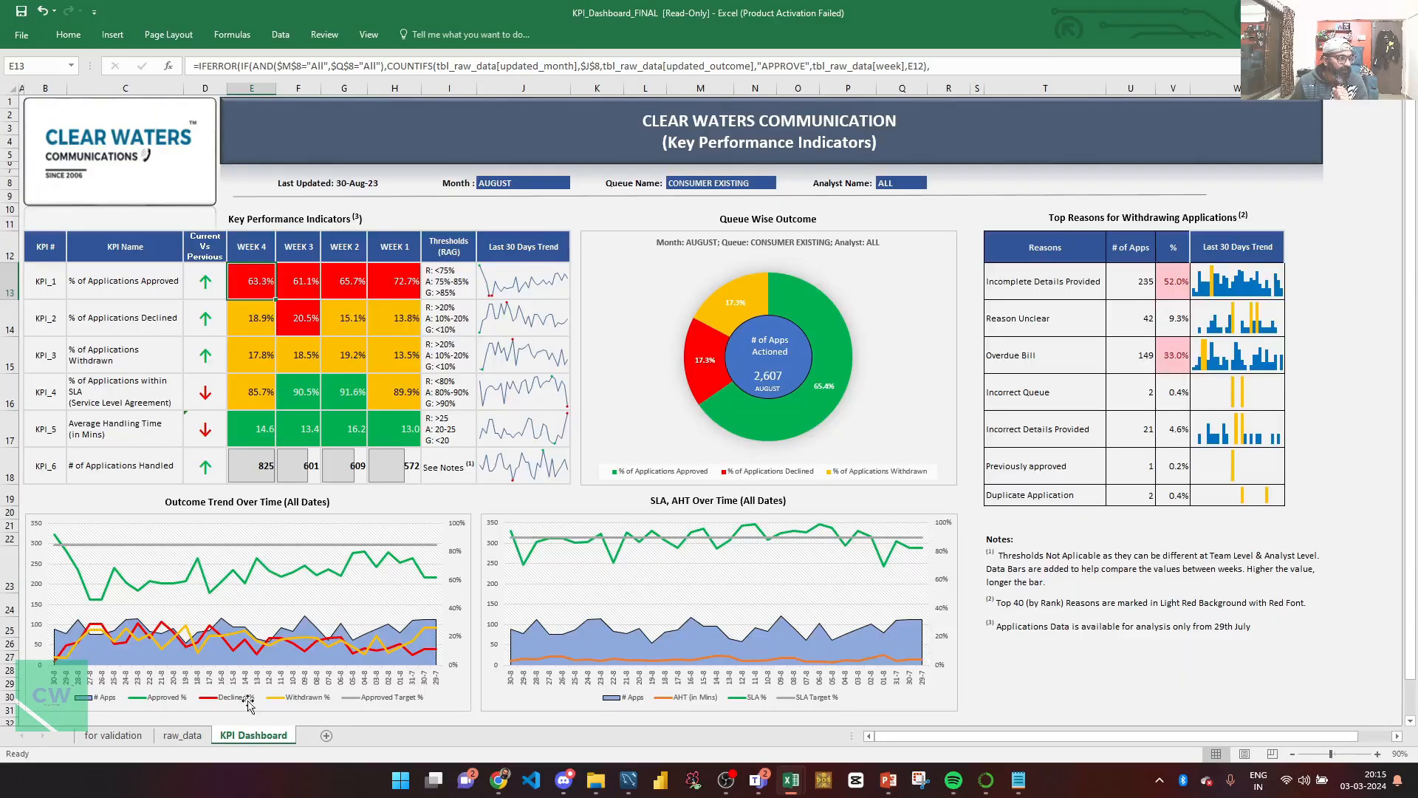
Step: Compare the pivot's 63% with the KPI Dashboard's E13 WEEK 4 approval formula showing 63.3%
click(113, 735)
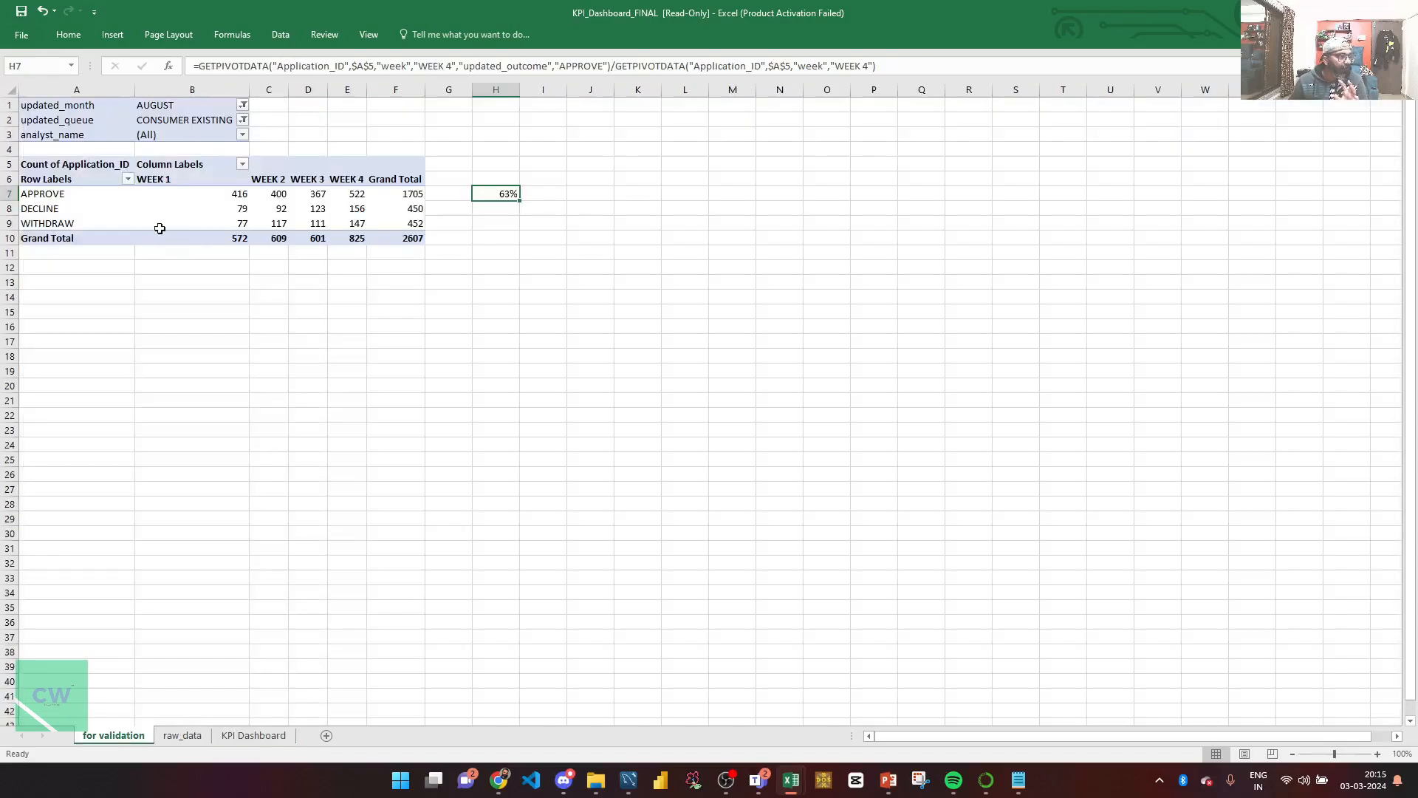
drag(373, 295, 9, 84)
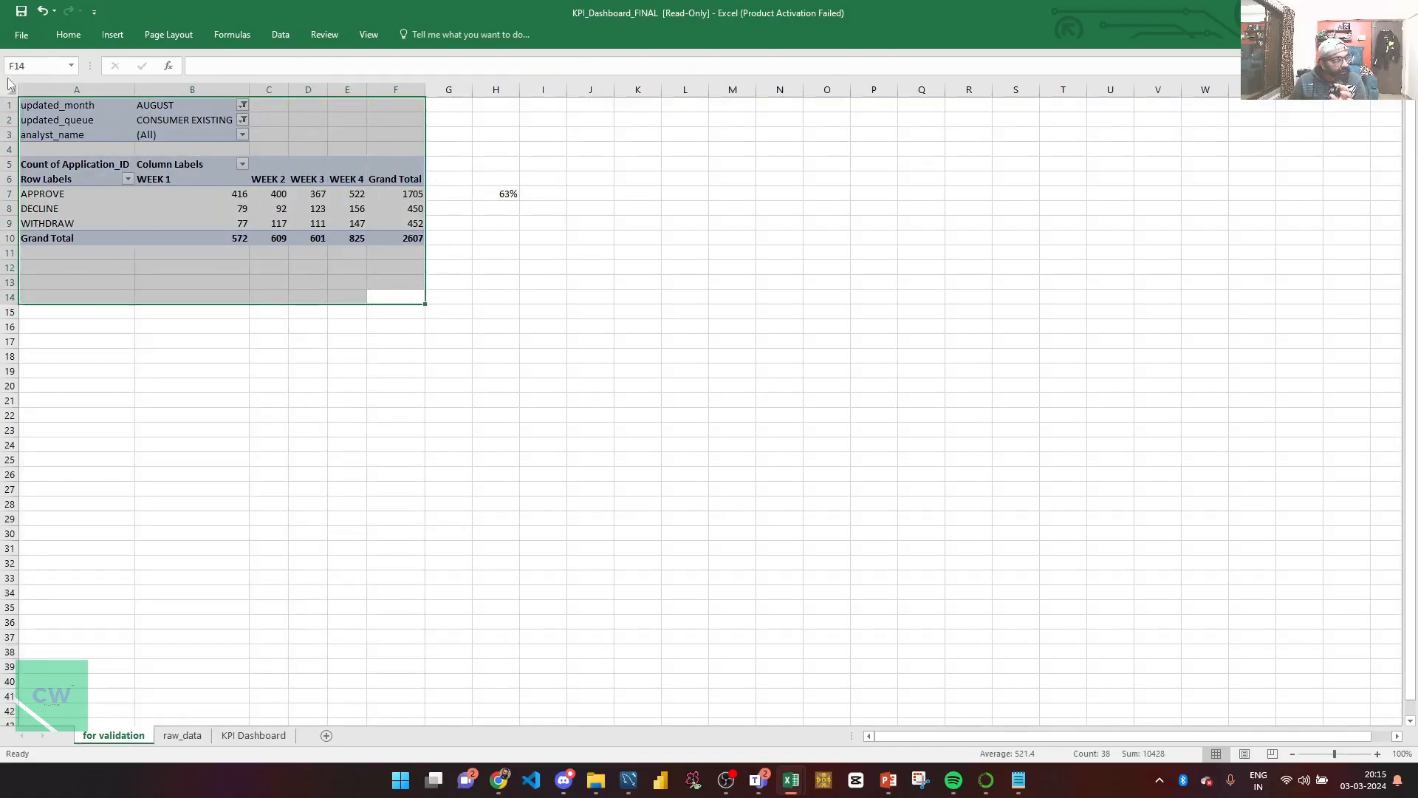
click(234, 263)
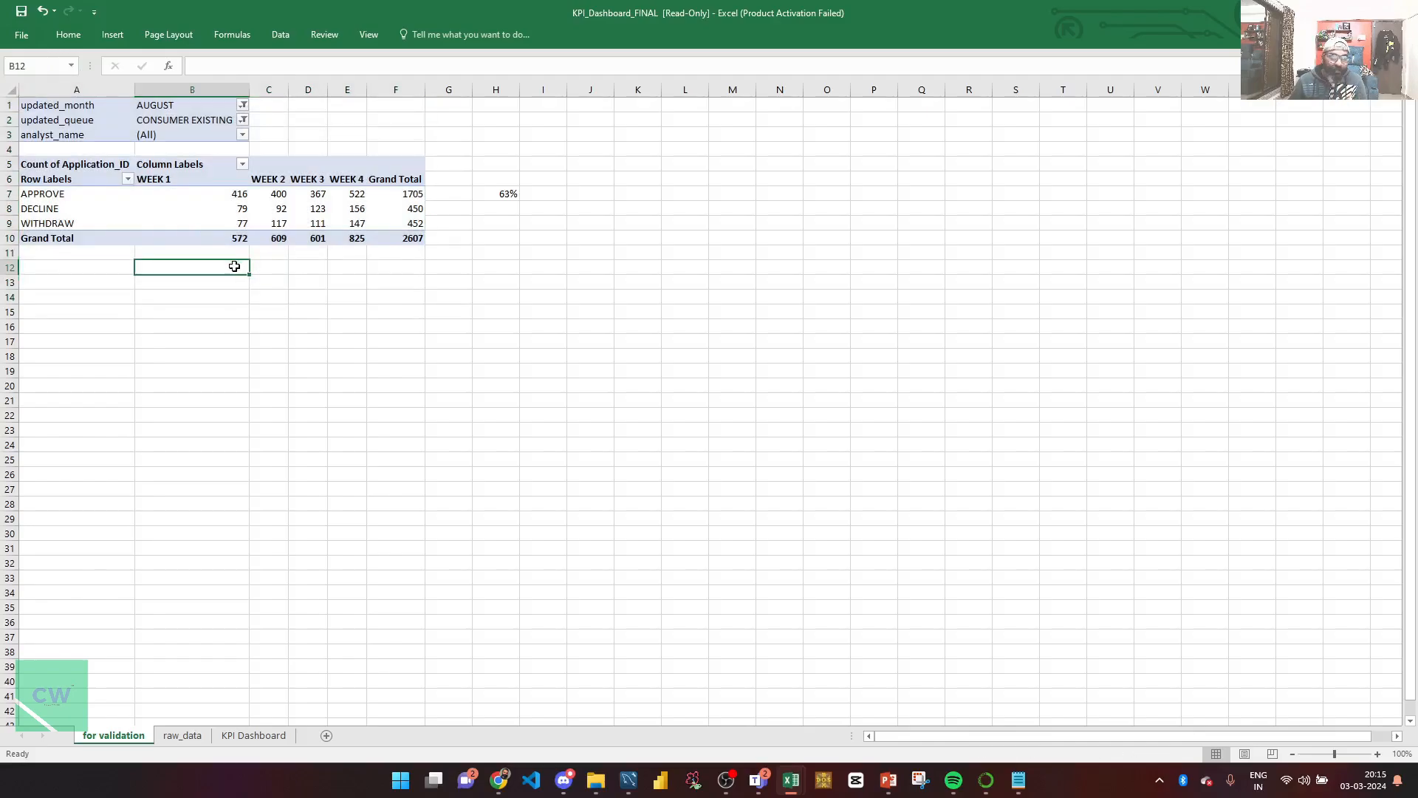
click(262, 741)
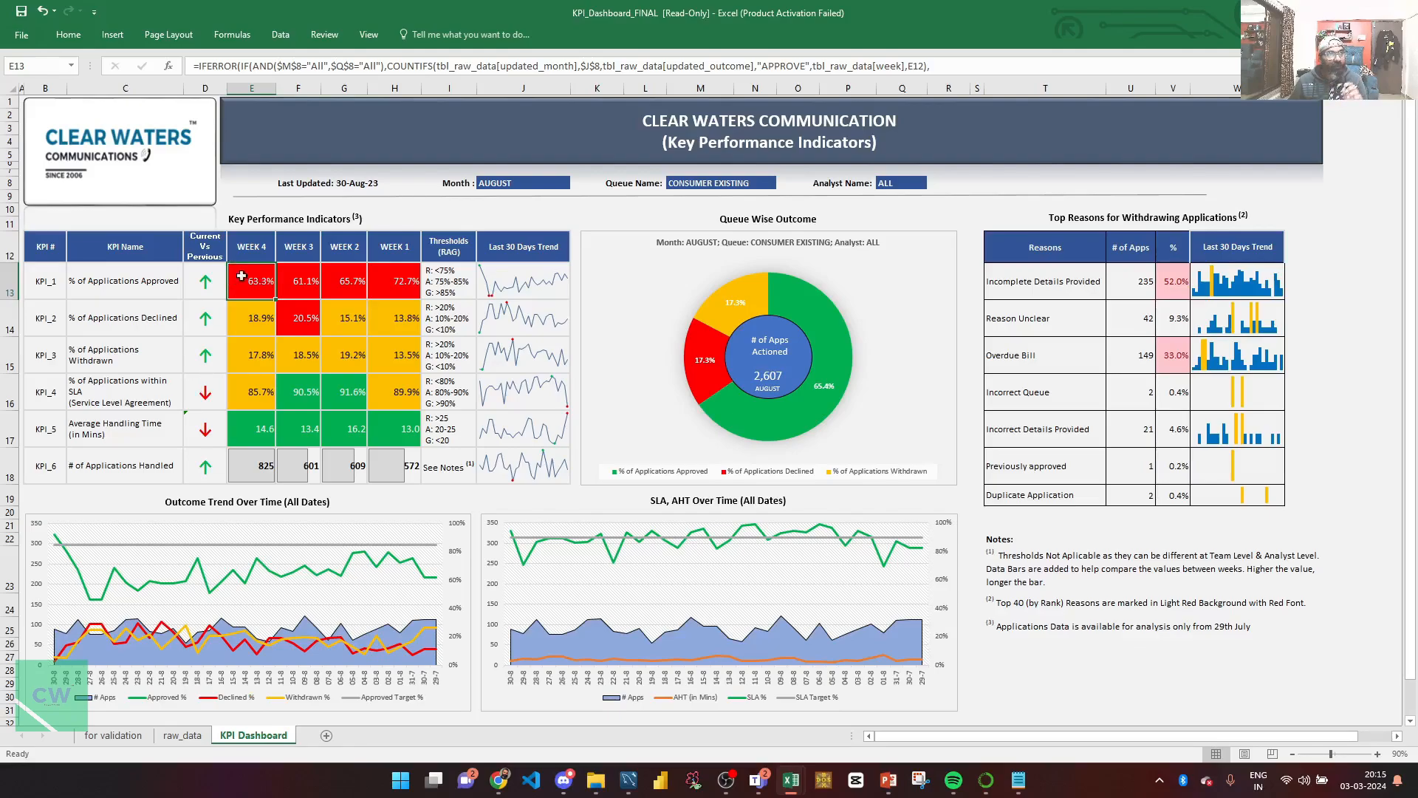
key(ctrl+shift+u)
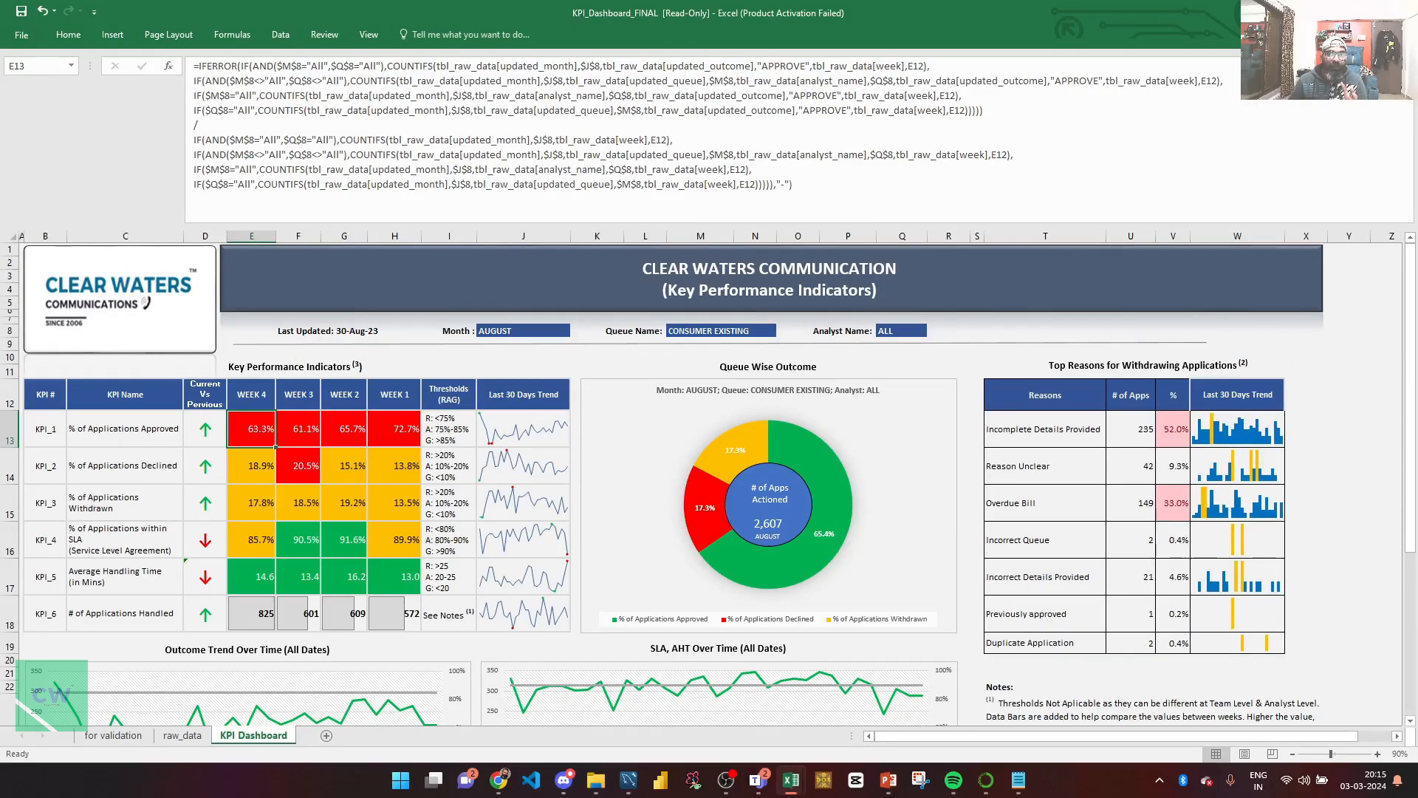
key(ctrl+shift+u)
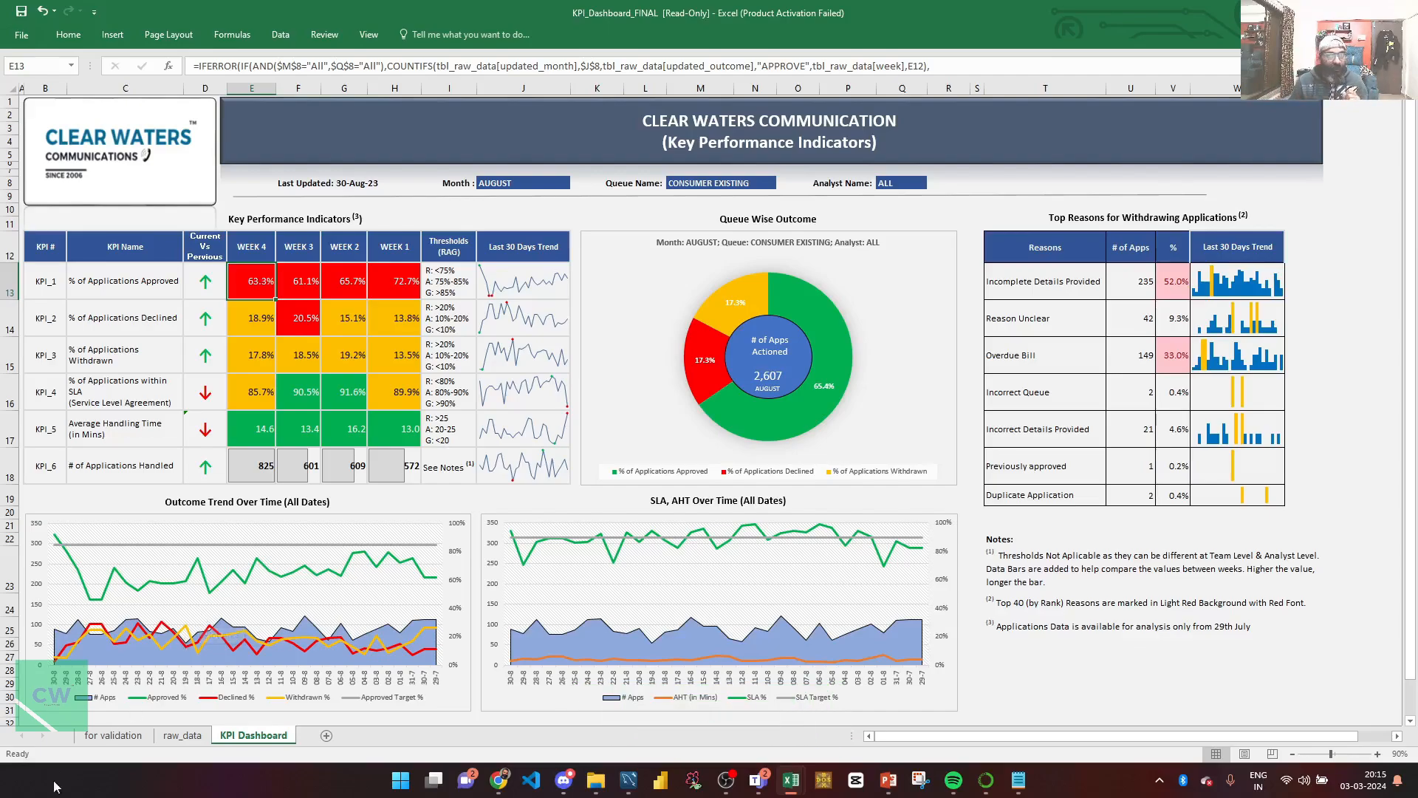
Step: Clear the helper cells H6:H10 on the for validation sheet and return to the KPI Dashboard
click(108, 737)
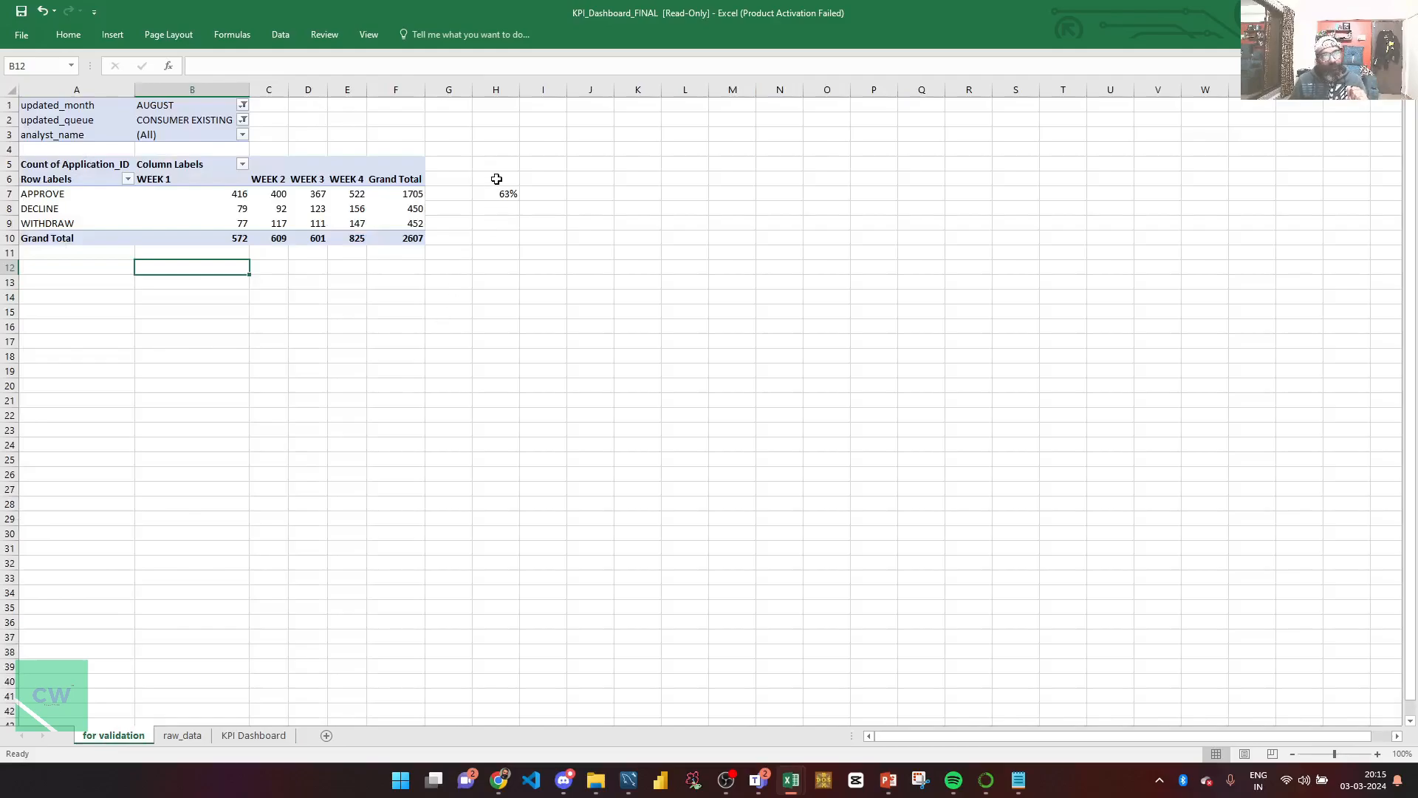
drag(497, 180, 507, 246)
key(Delete)
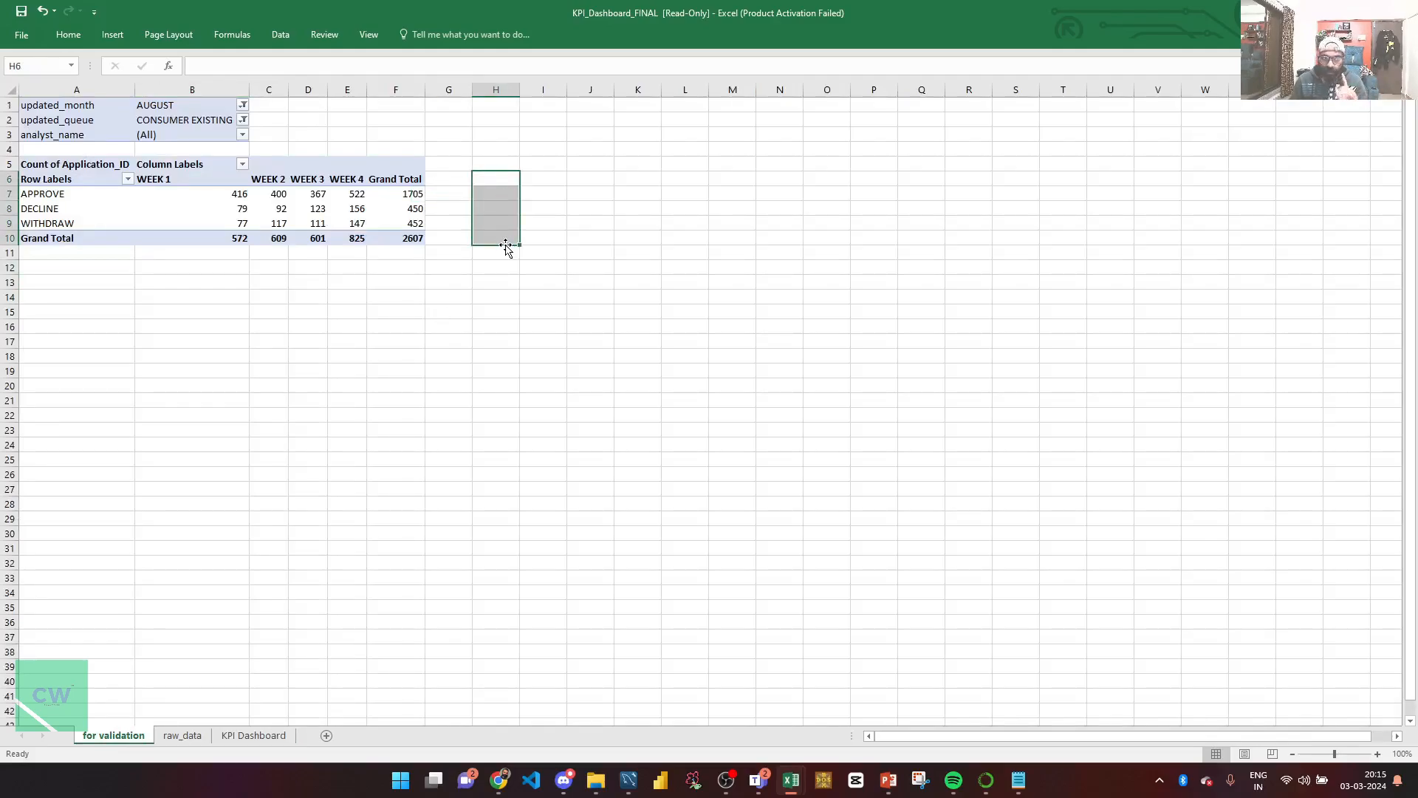
key(ctrl+Home)
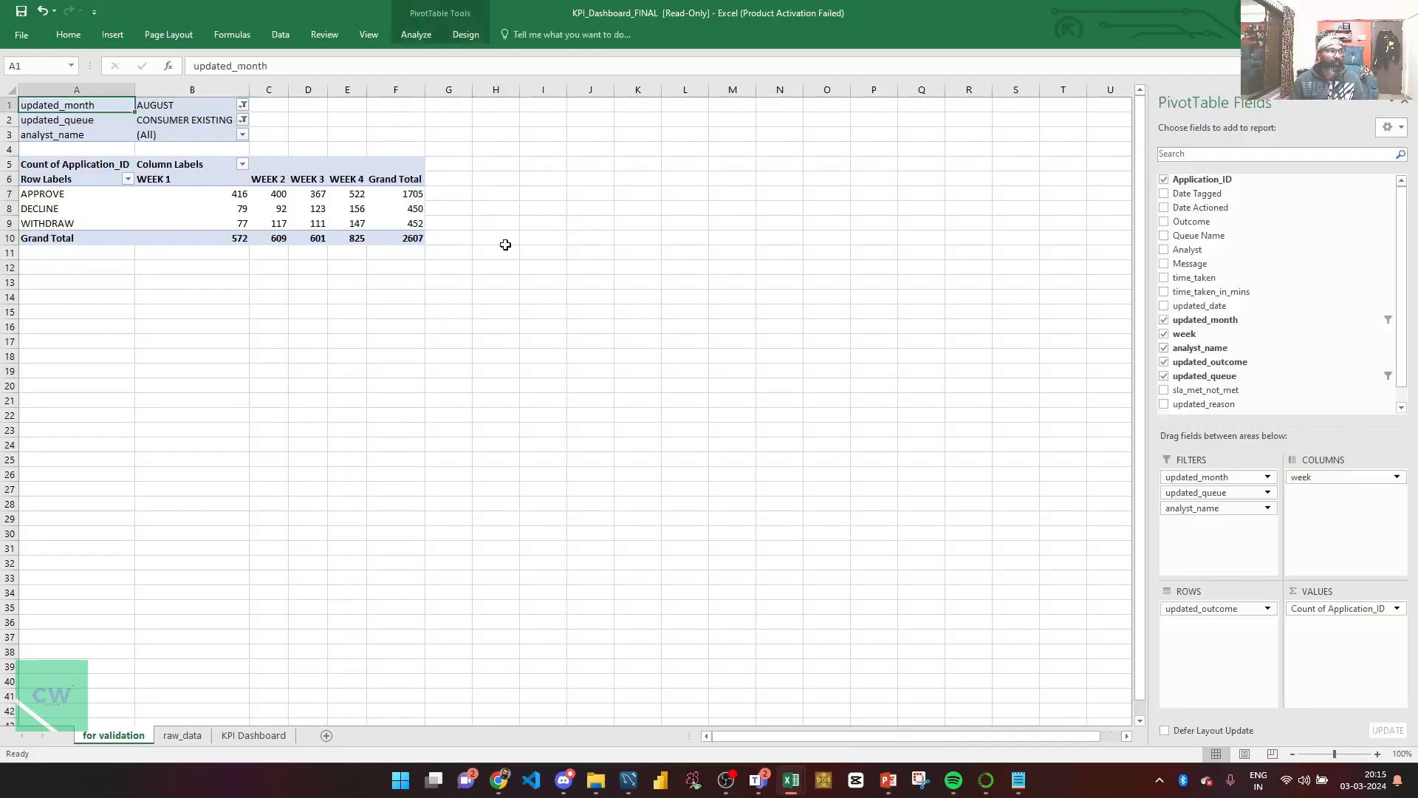
click(263, 736)
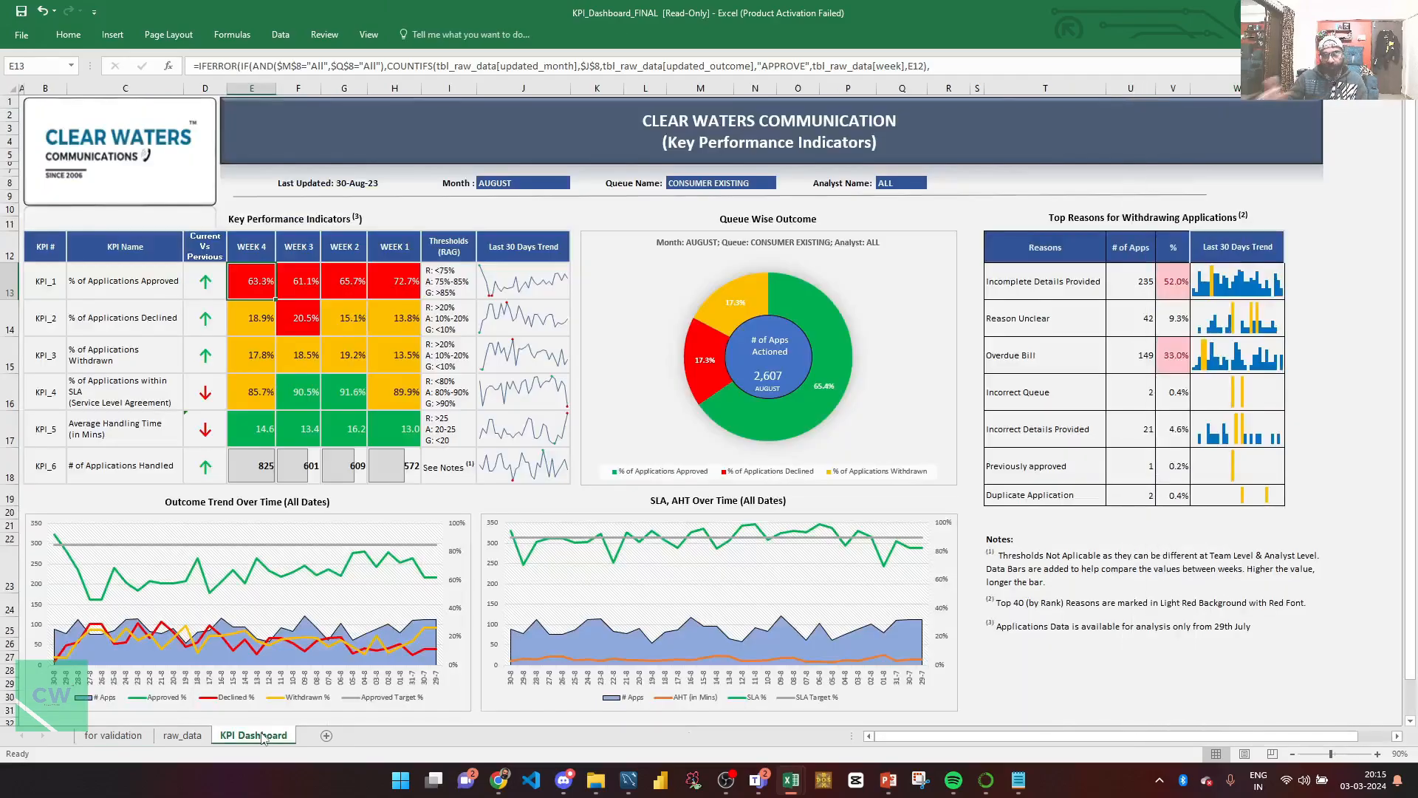